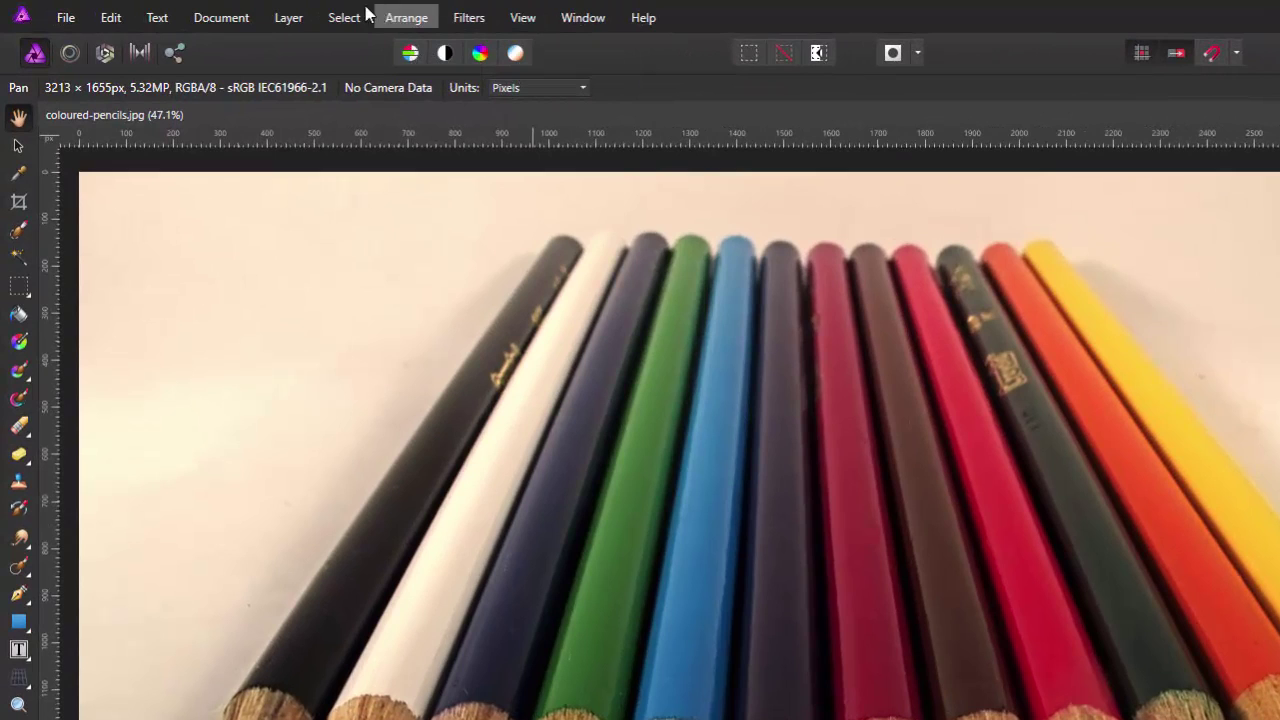
pyautogui.click(469, 18)
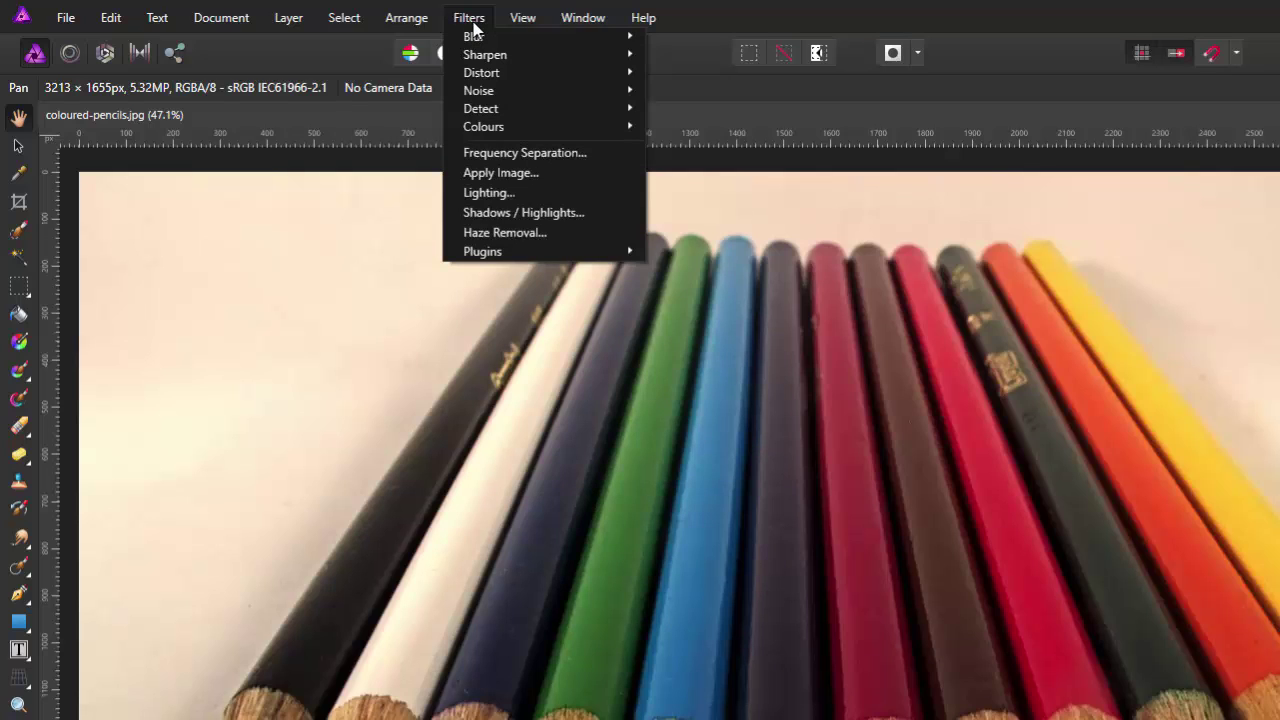
pyautogui.moveTo(480, 74)
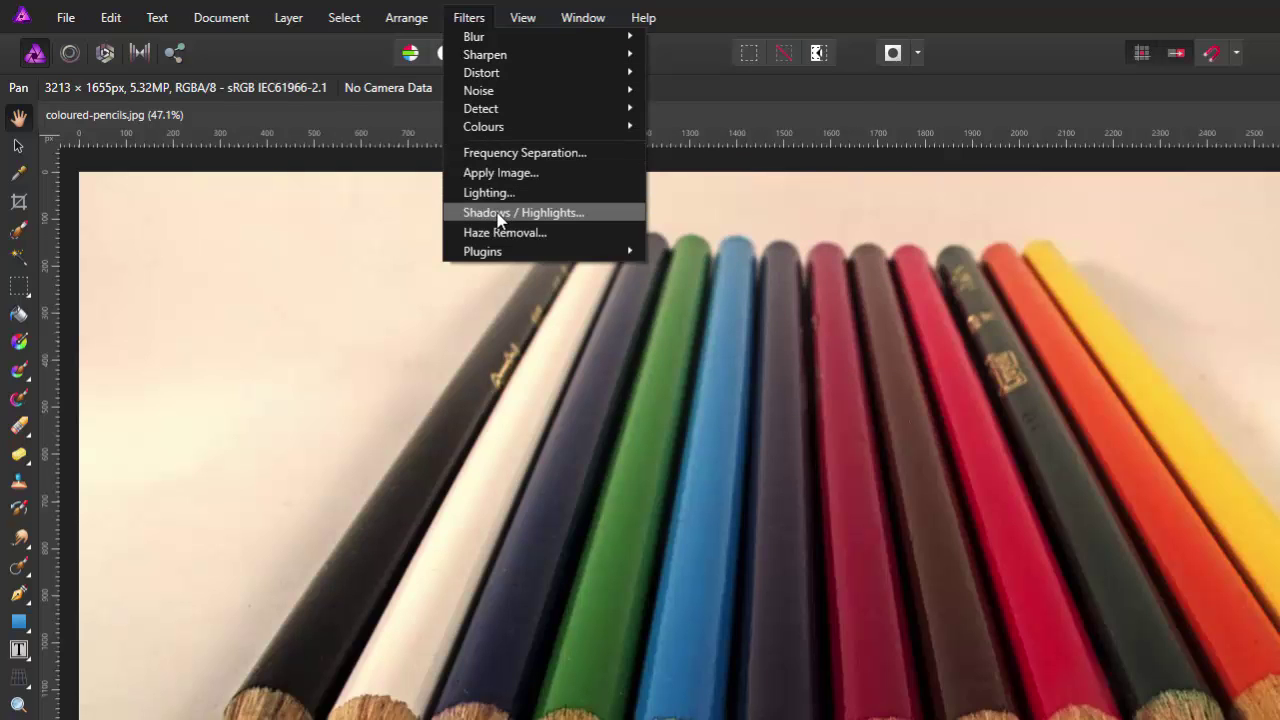
pyautogui.moveTo(505, 258)
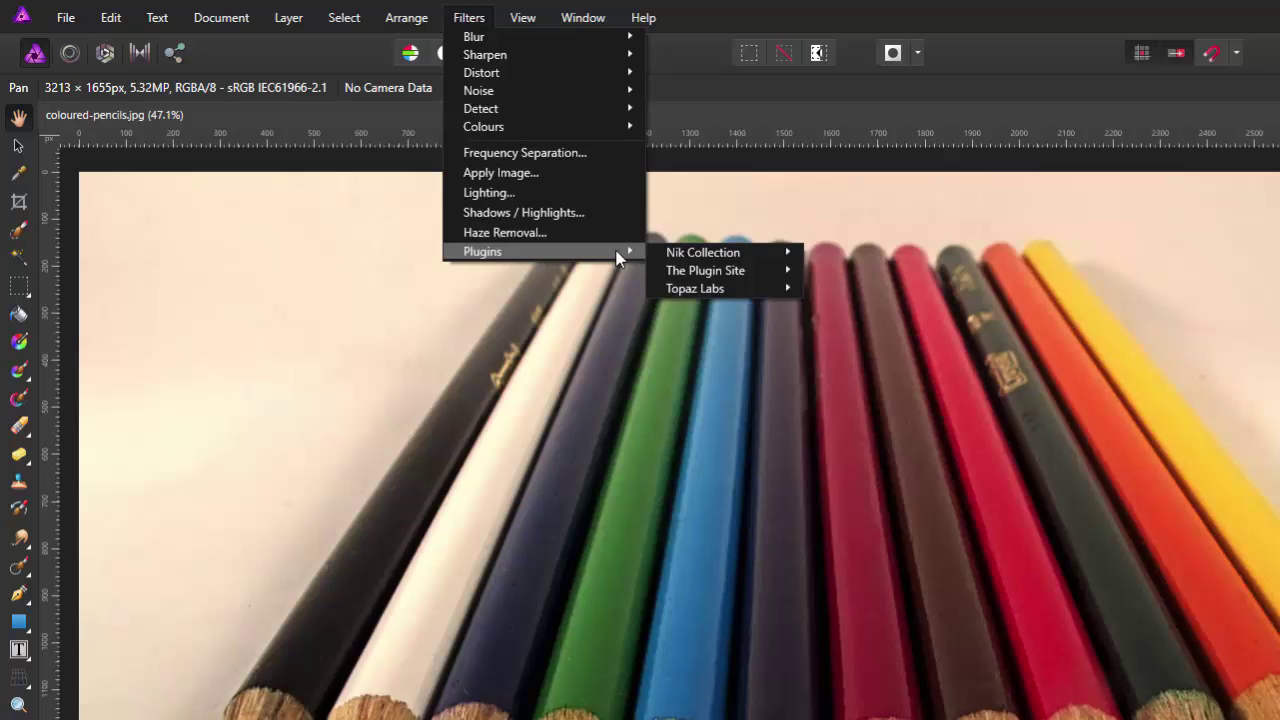
pyautogui.moveTo(679, 257)
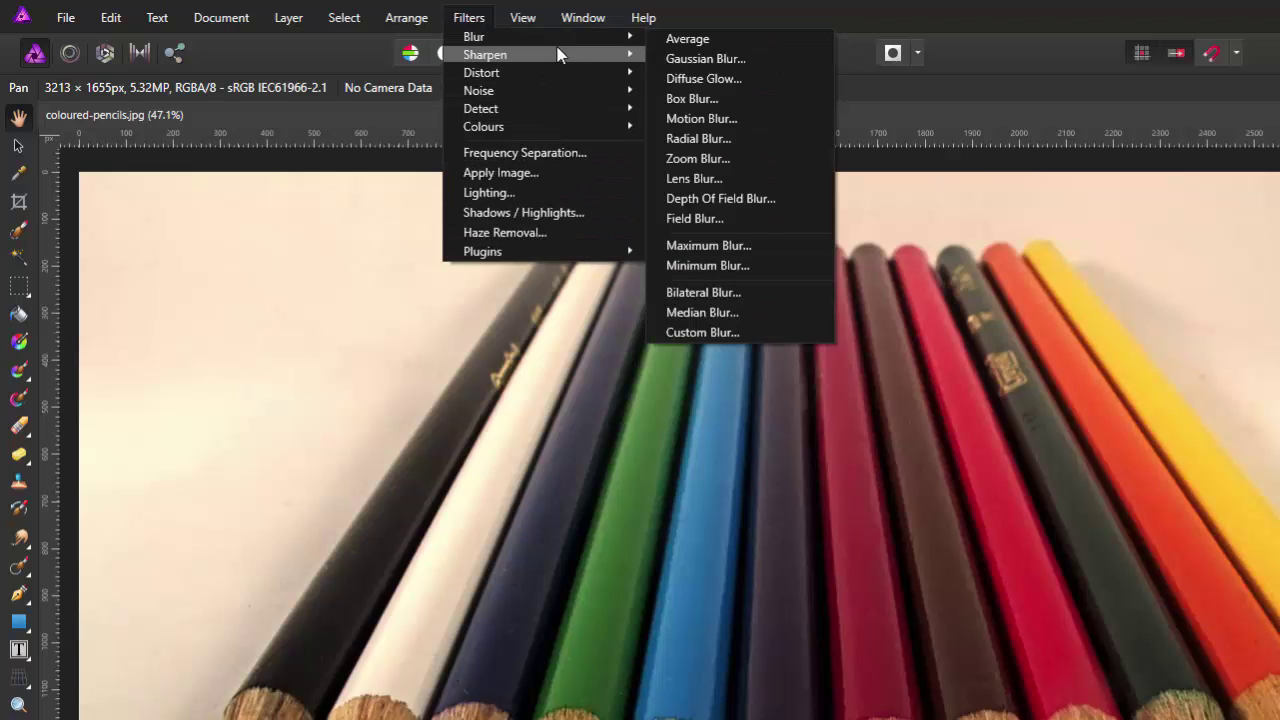
pyautogui.moveTo(582, 46)
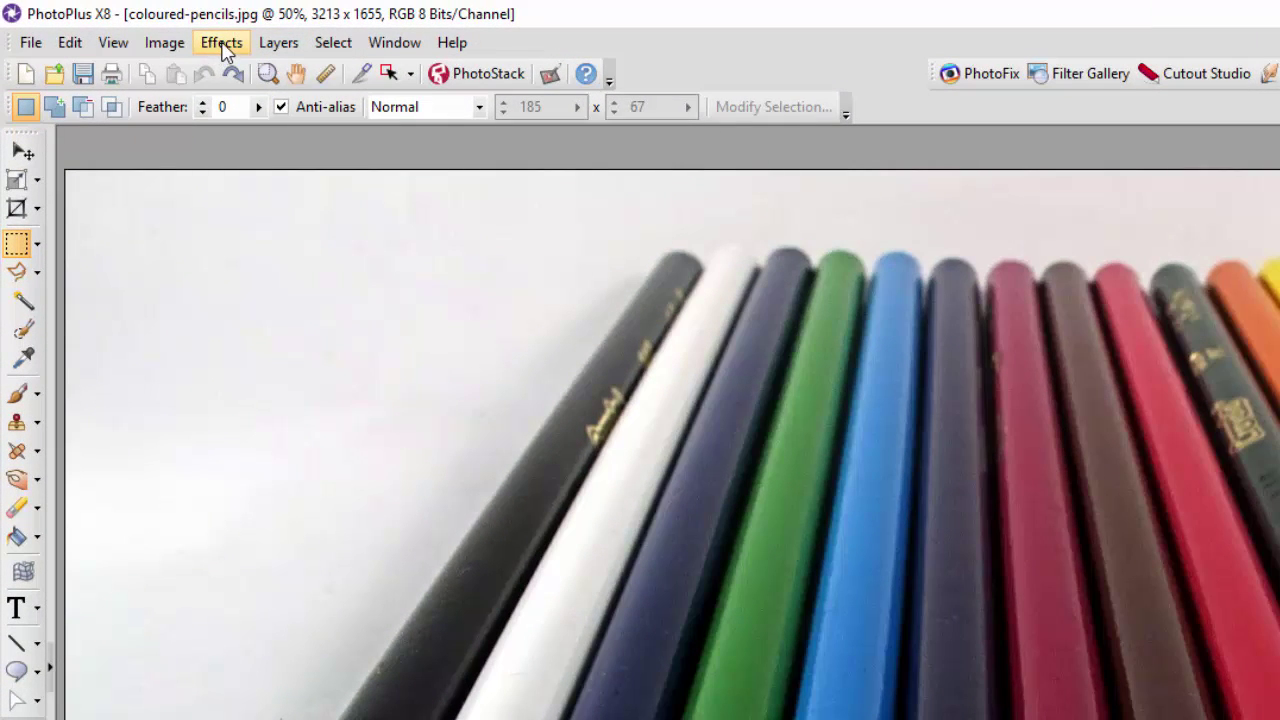
# Step: Browse the Effects menu's Blur, Noise, Artistic, Other, Plugin Filters and Edge submenus
pyautogui.click(222, 46)
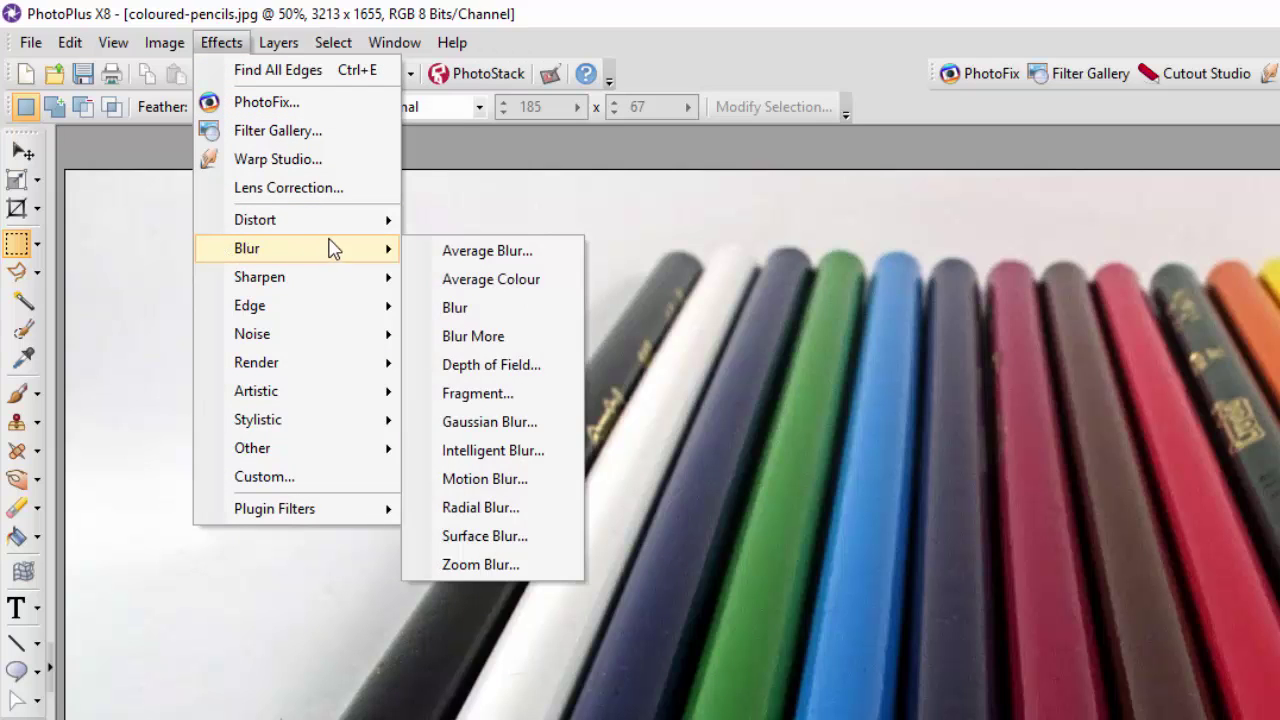
pyautogui.moveTo(279, 229)
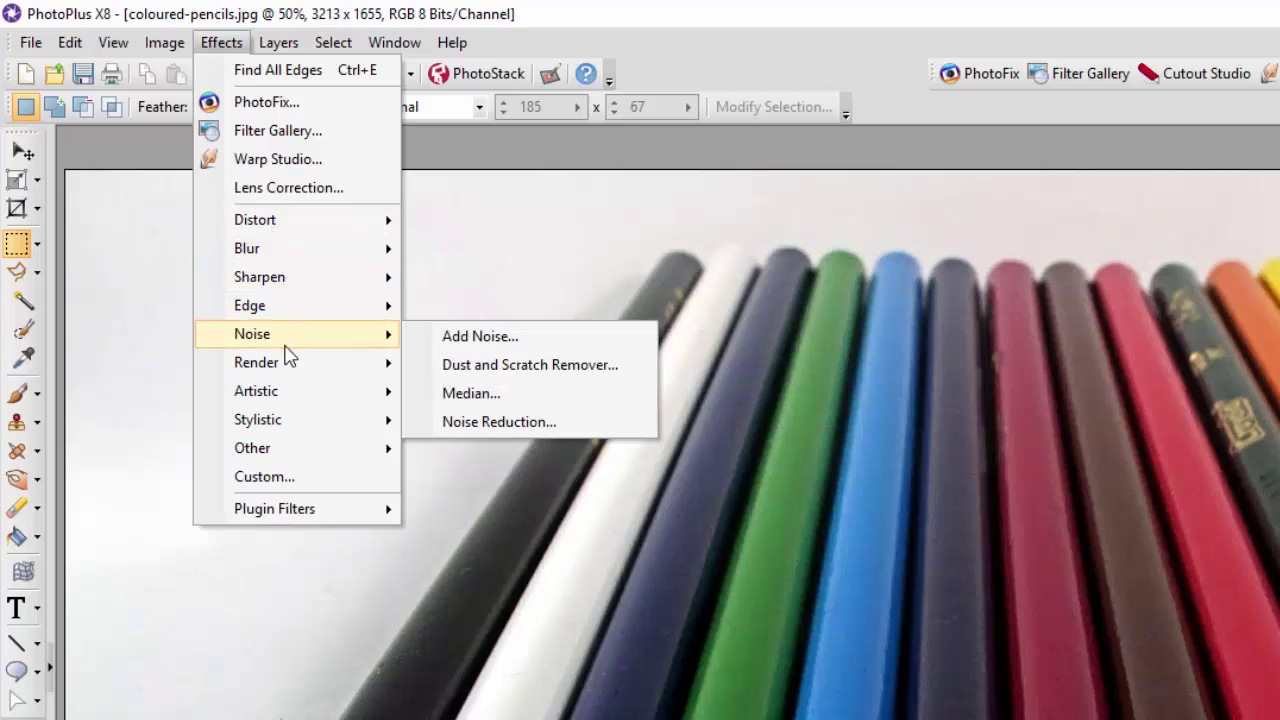
pyautogui.moveTo(294, 320)
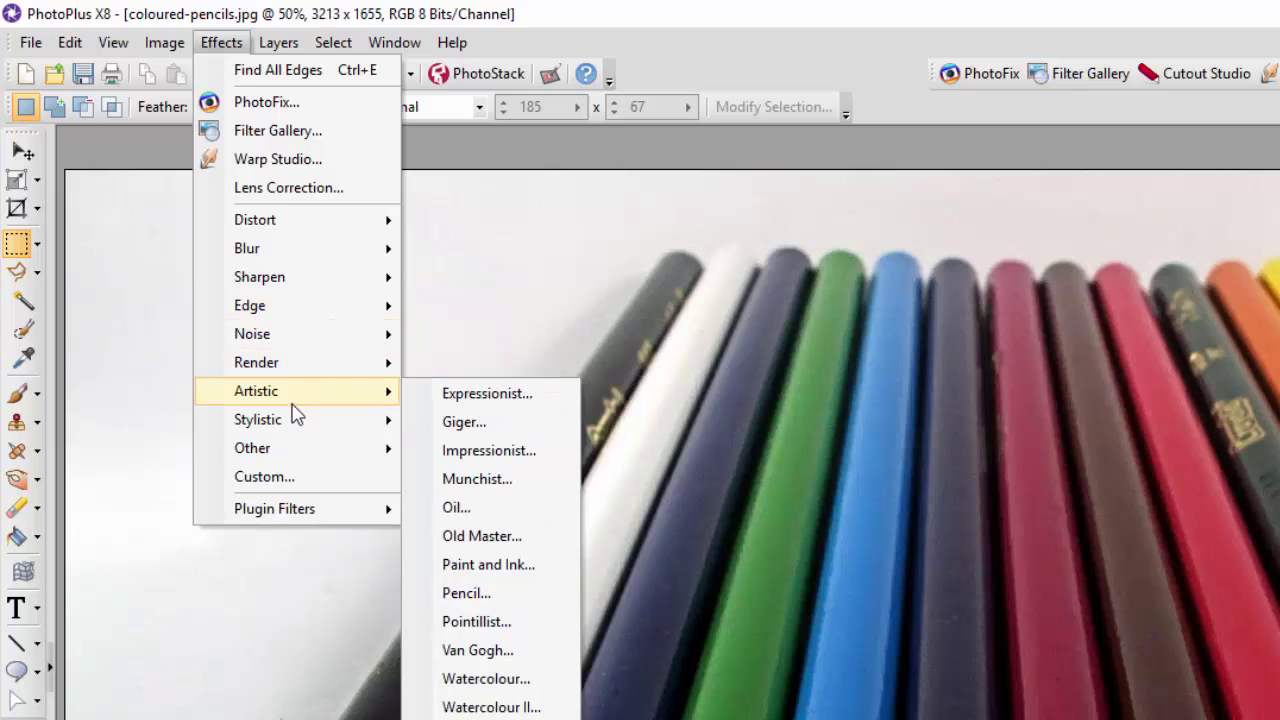
pyautogui.moveTo(278, 428)
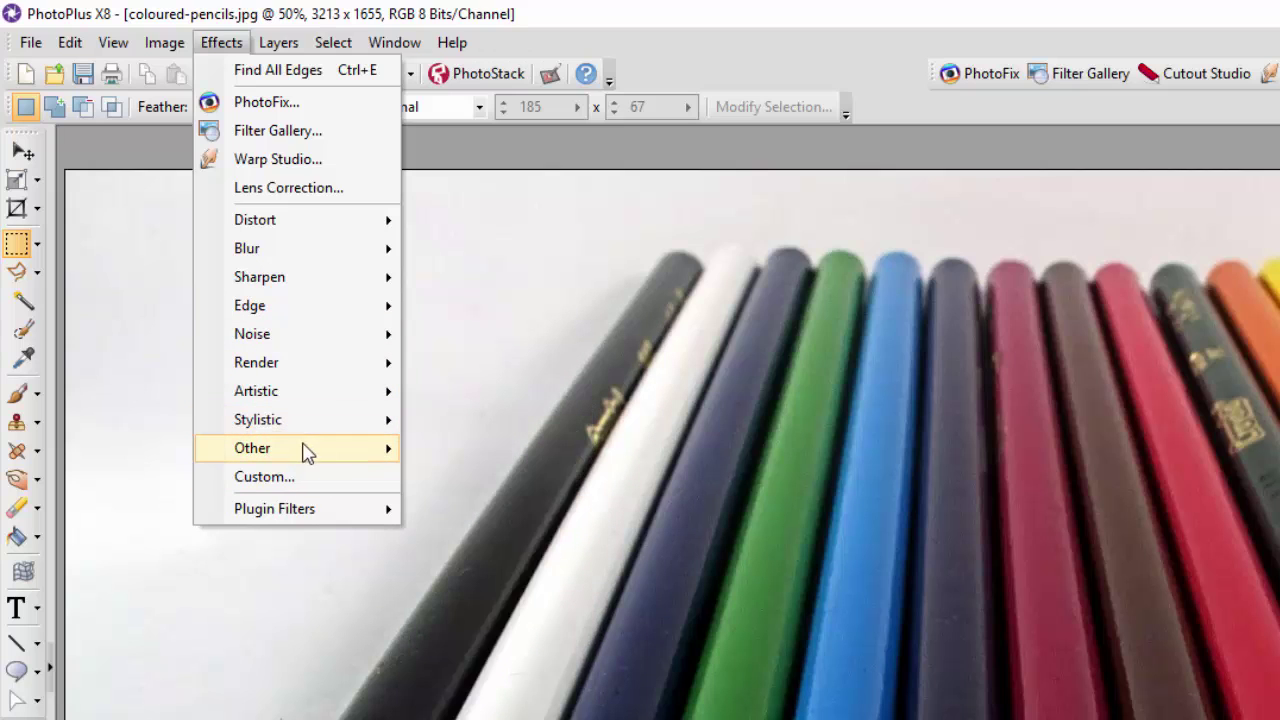
pyautogui.moveTo(330, 460)
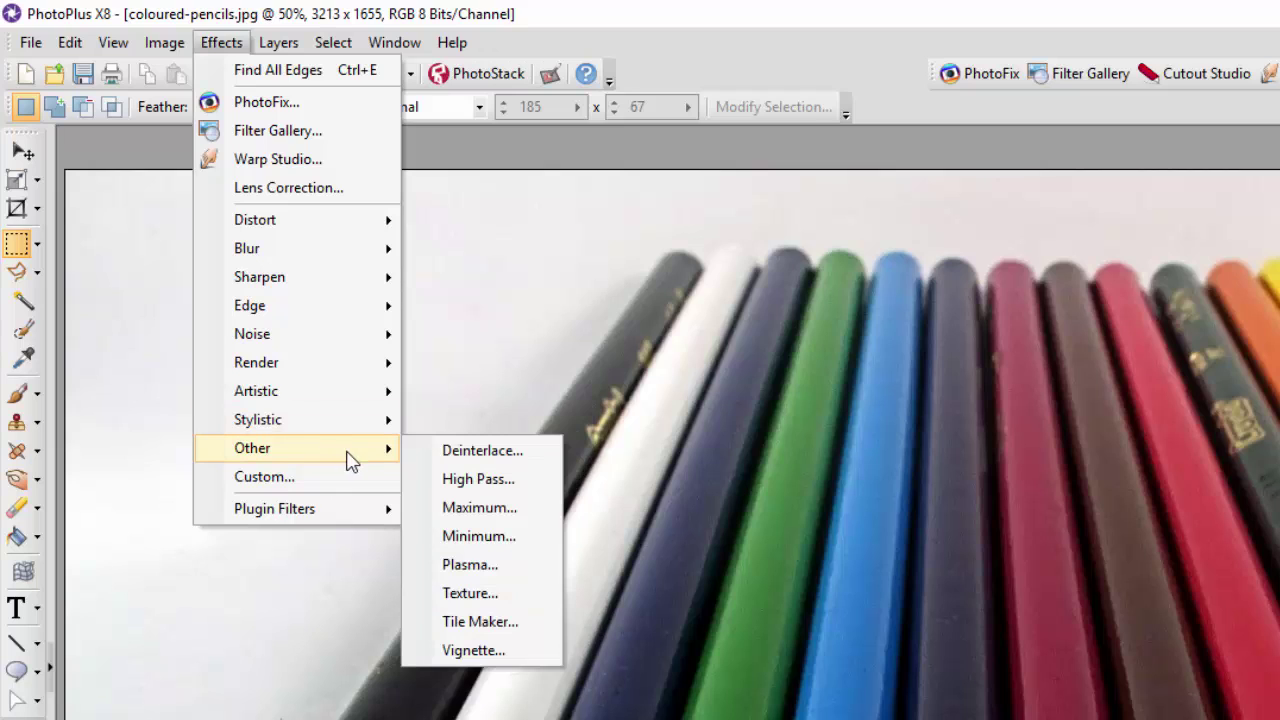
pyautogui.moveTo(298, 514)
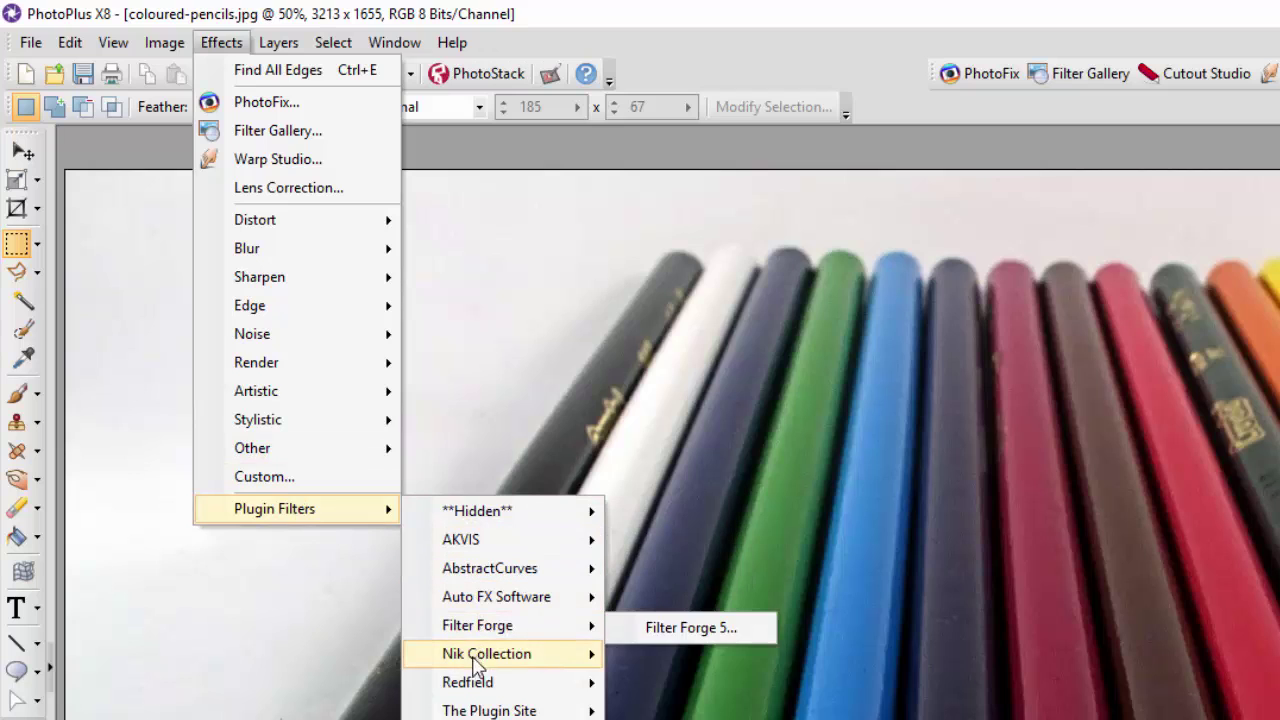
pyautogui.moveTo(511, 660)
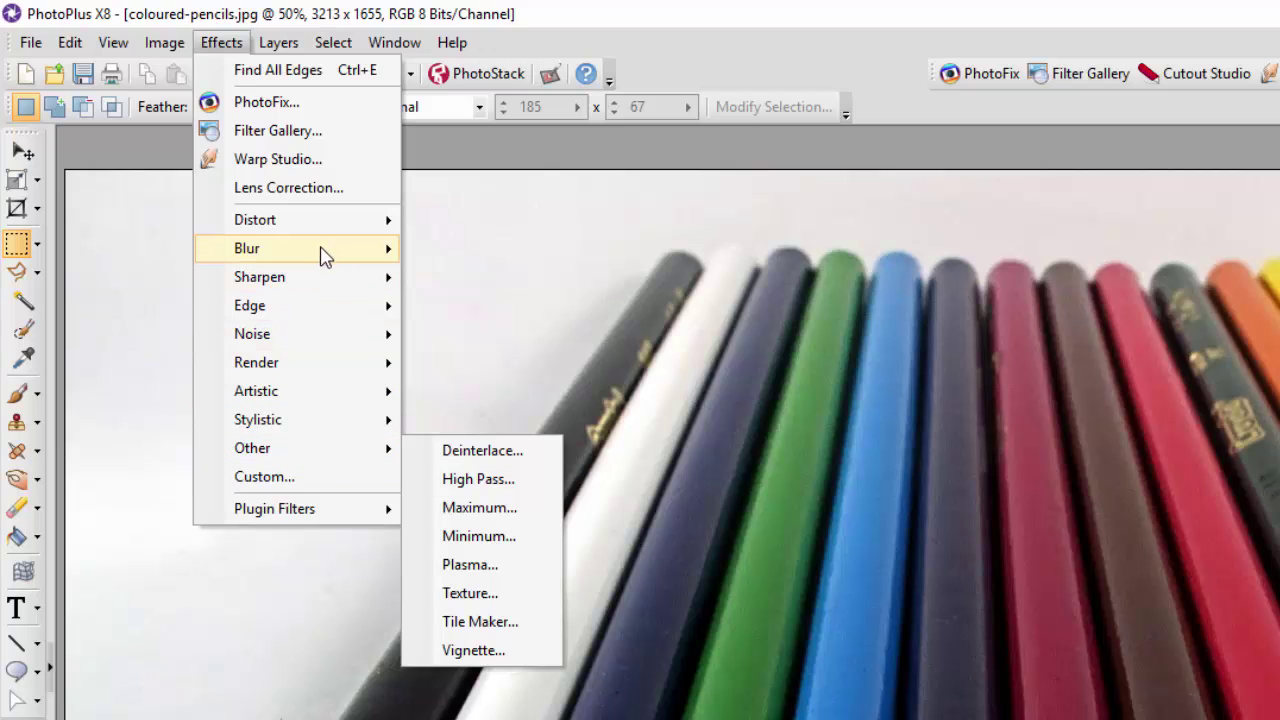
pyautogui.moveTo(298, 228)
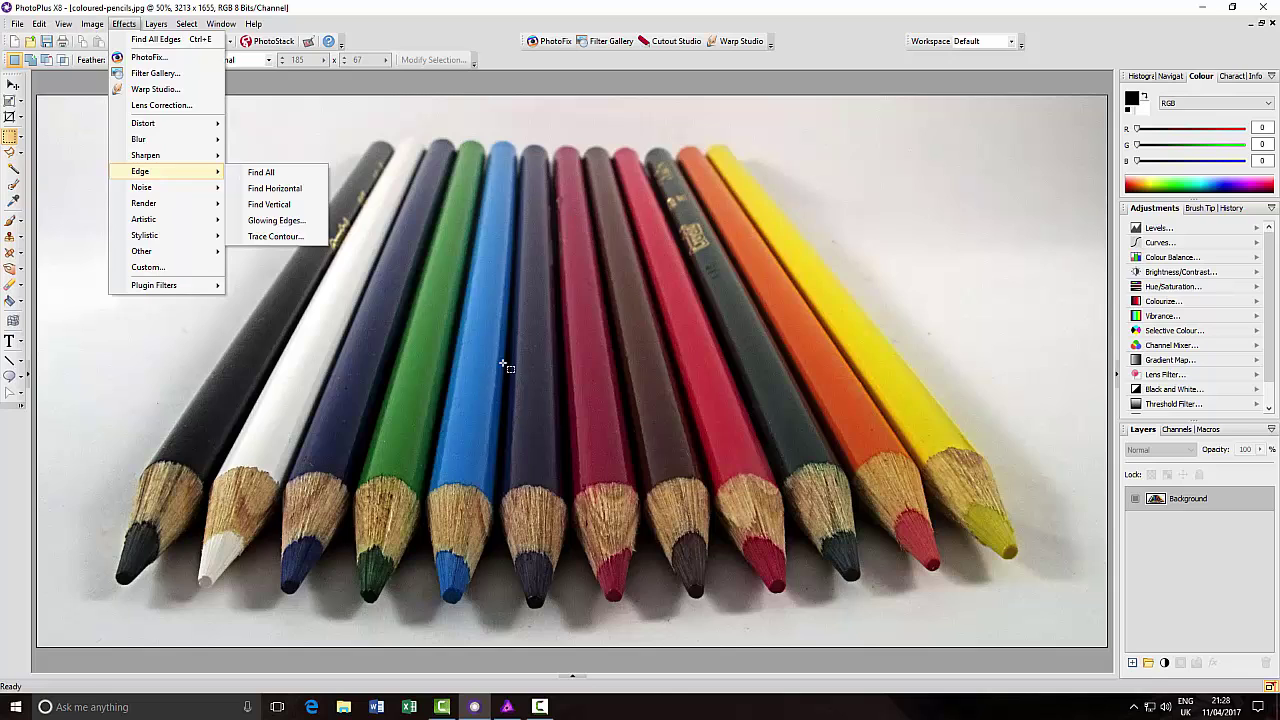
pyautogui.click(965, 277)
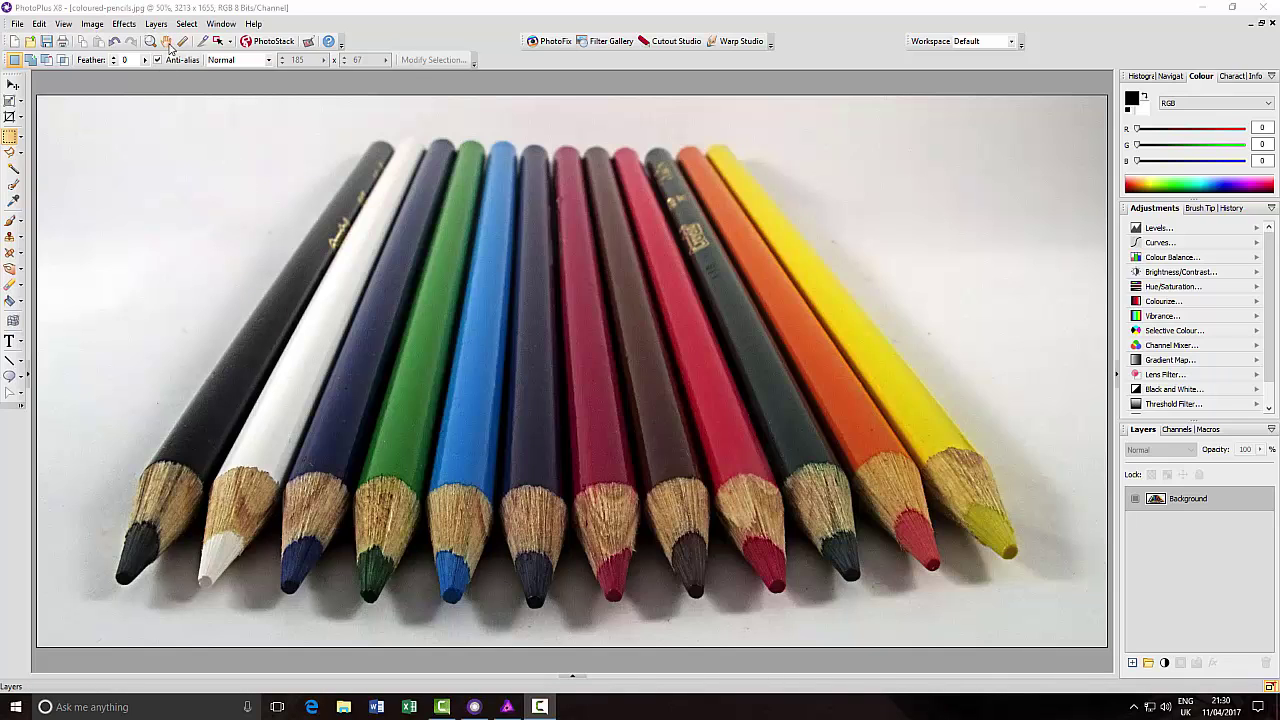
pyautogui.click(128, 25)
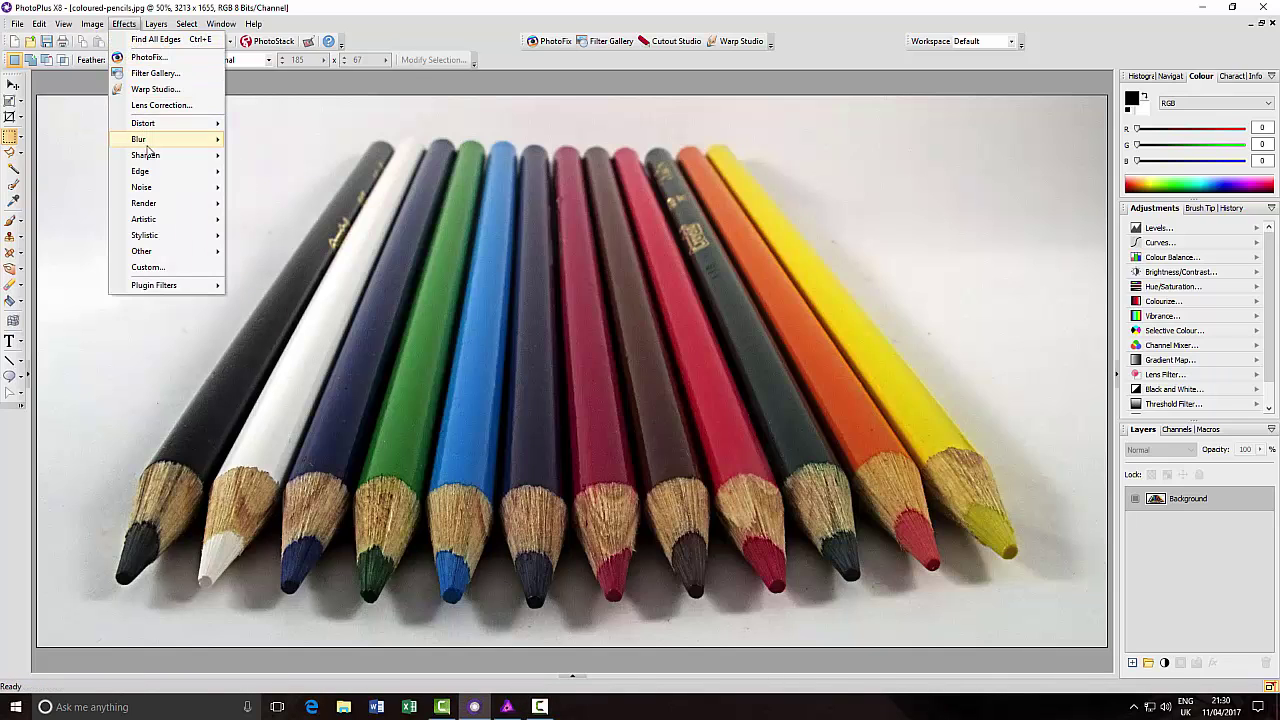
pyautogui.moveTo(165, 176)
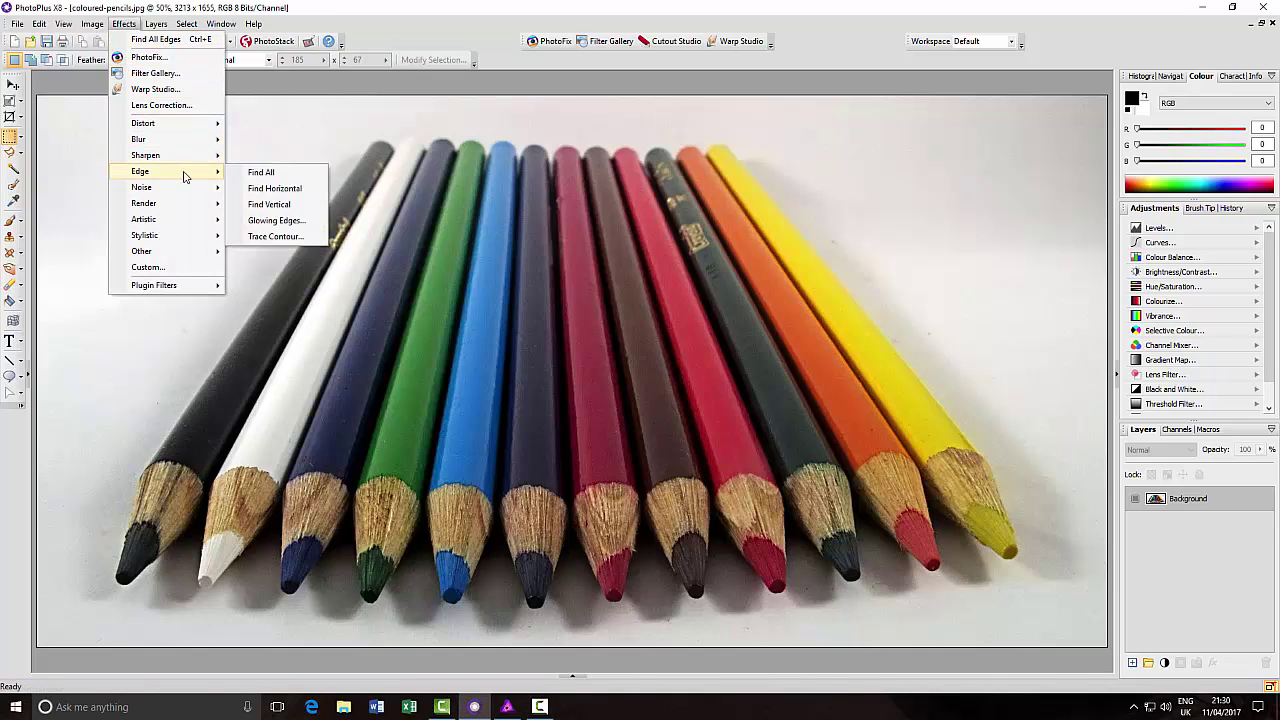
pyautogui.click(262, 173)
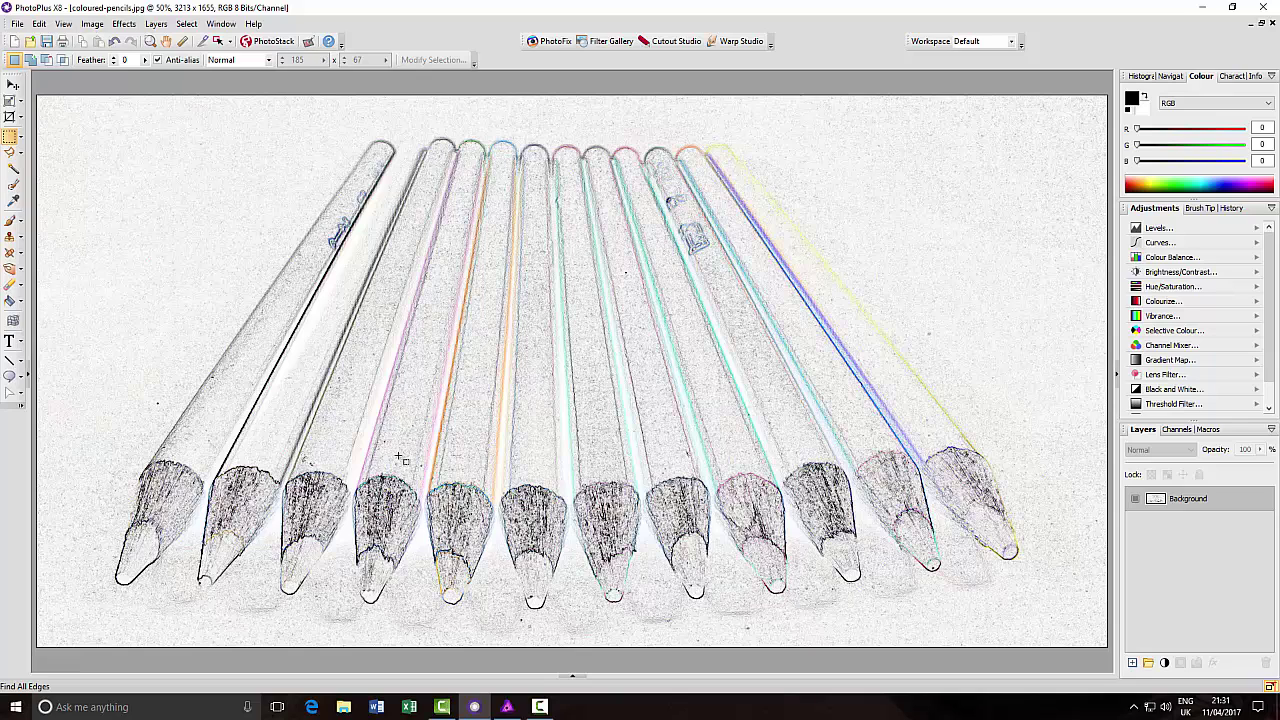
pyautogui.hotkey('ctrl', 'z')
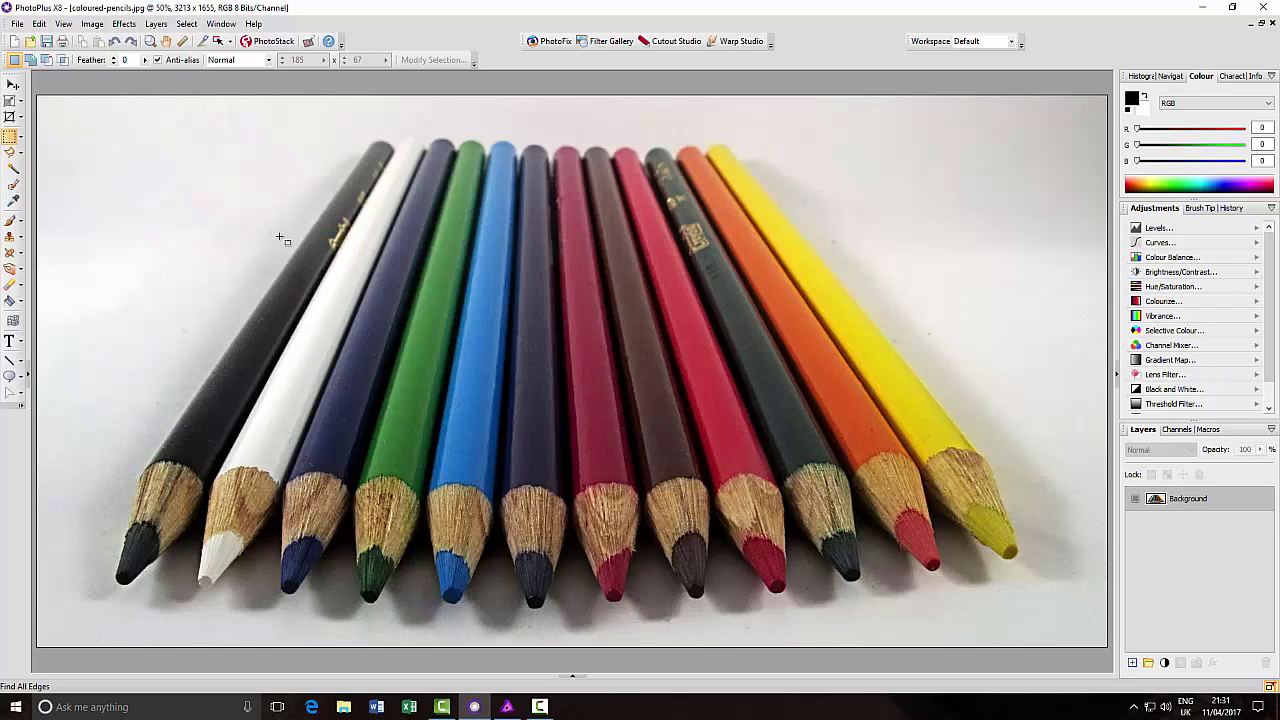
pyautogui.click(128, 24)
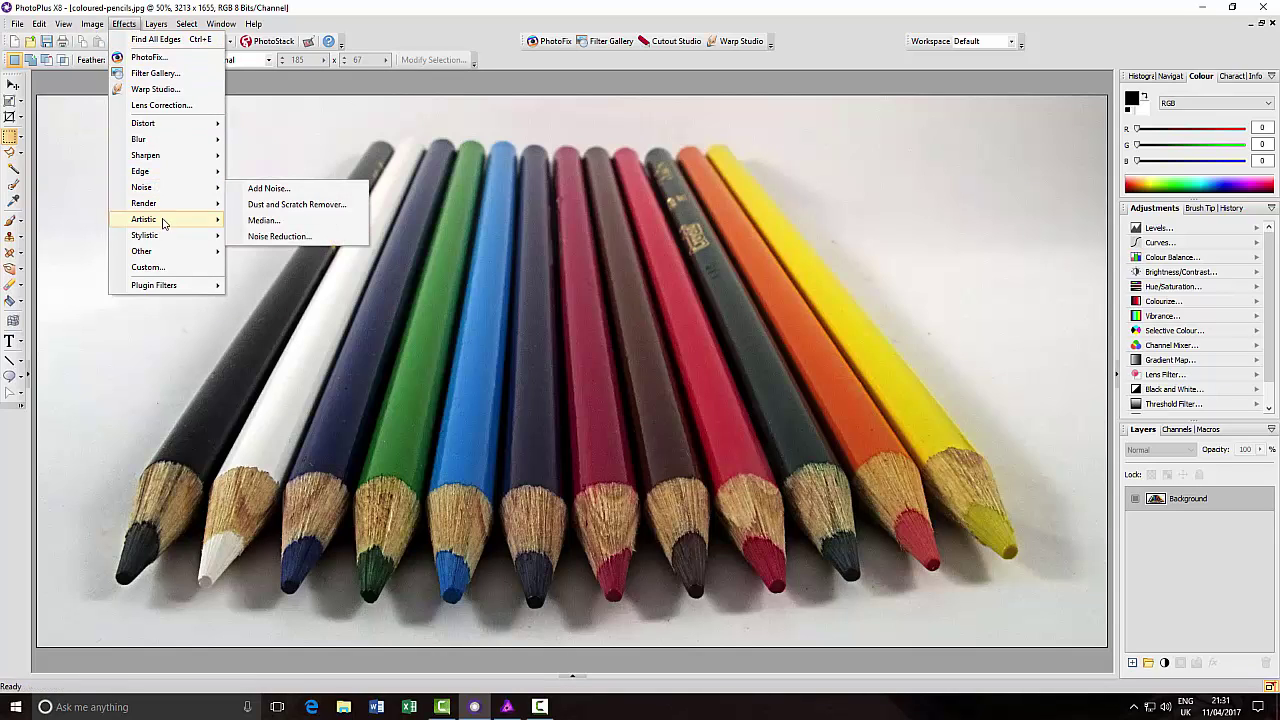
pyautogui.moveTo(203, 253)
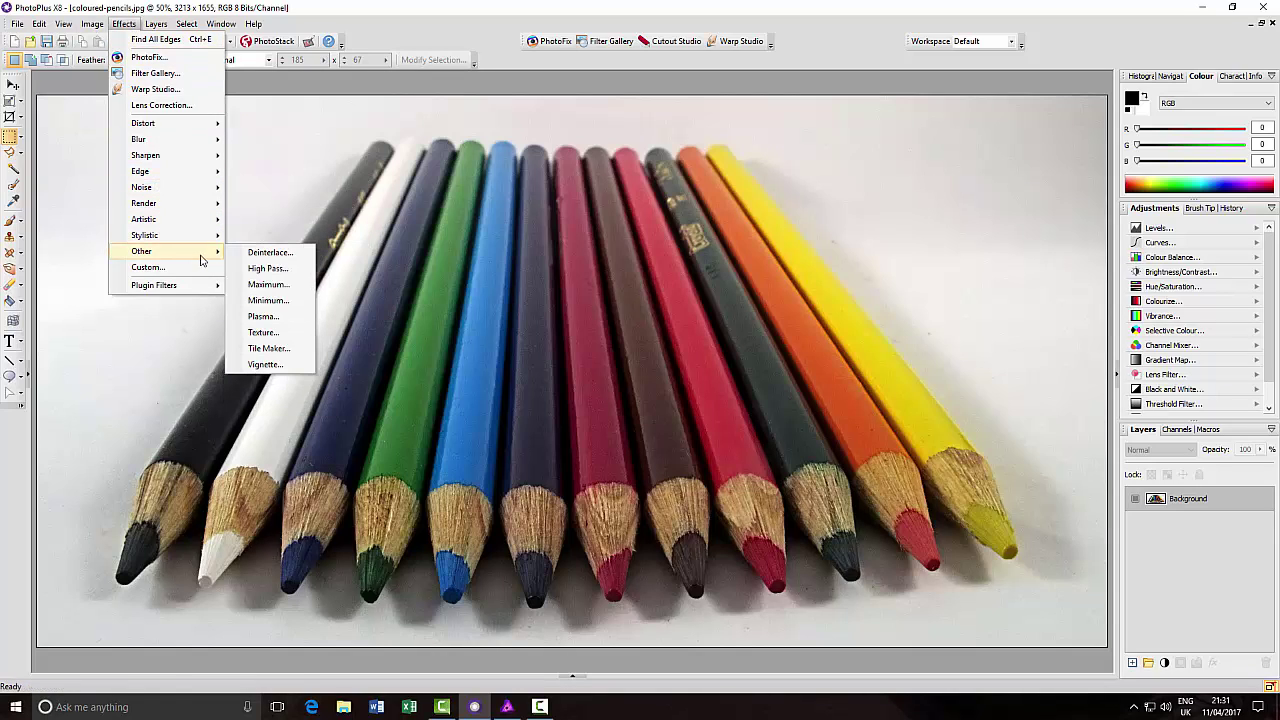
pyautogui.click(268, 269)
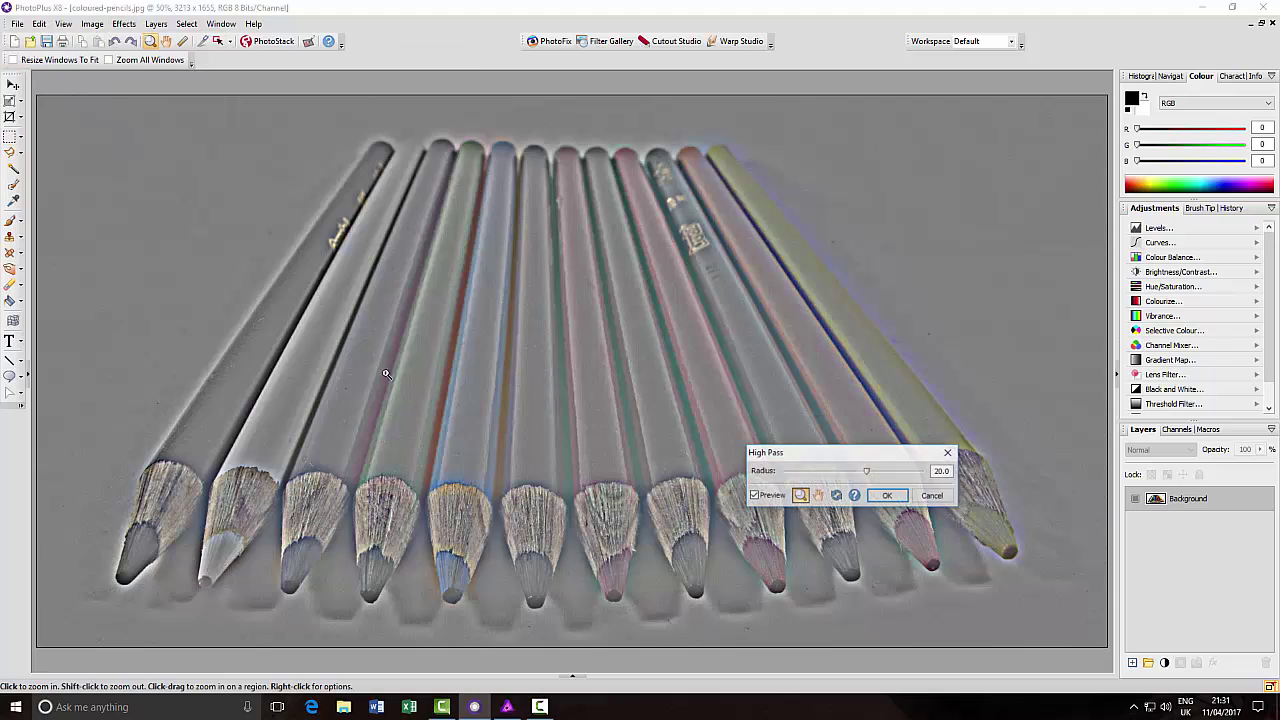
pyautogui.moveTo(860, 460); pyautogui.dragTo(895, 298)
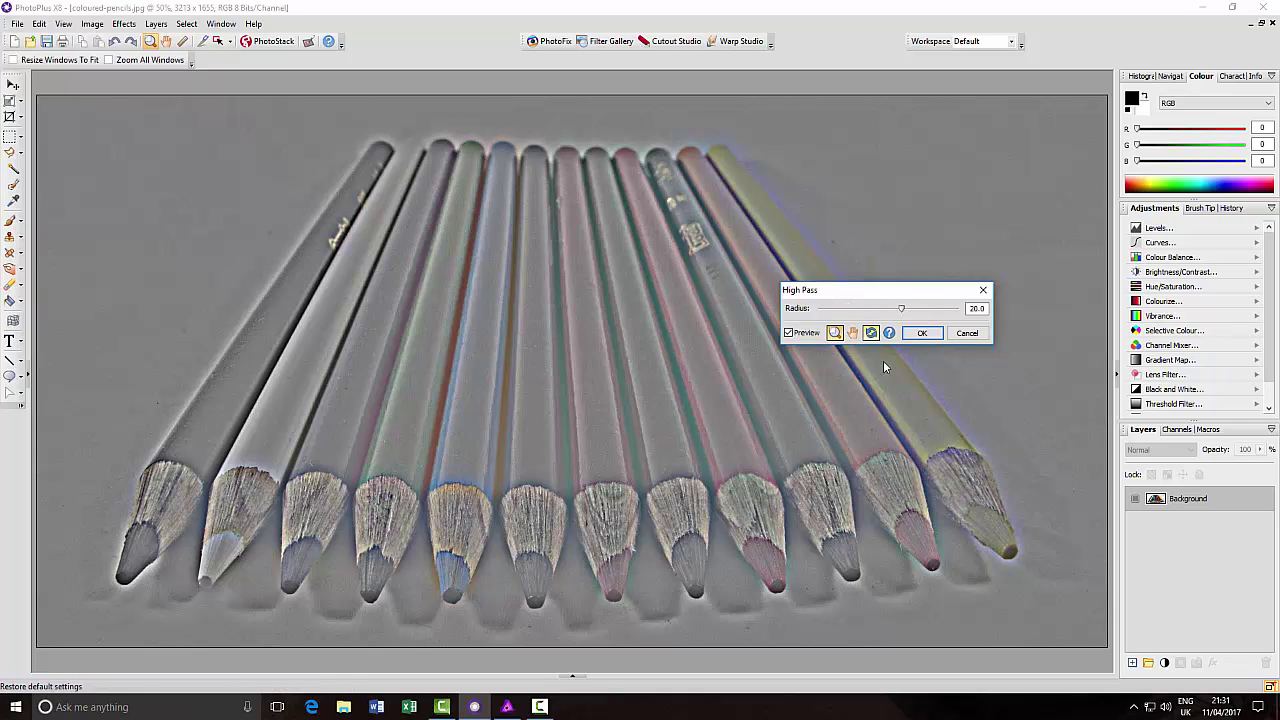
pyautogui.click(967, 333)
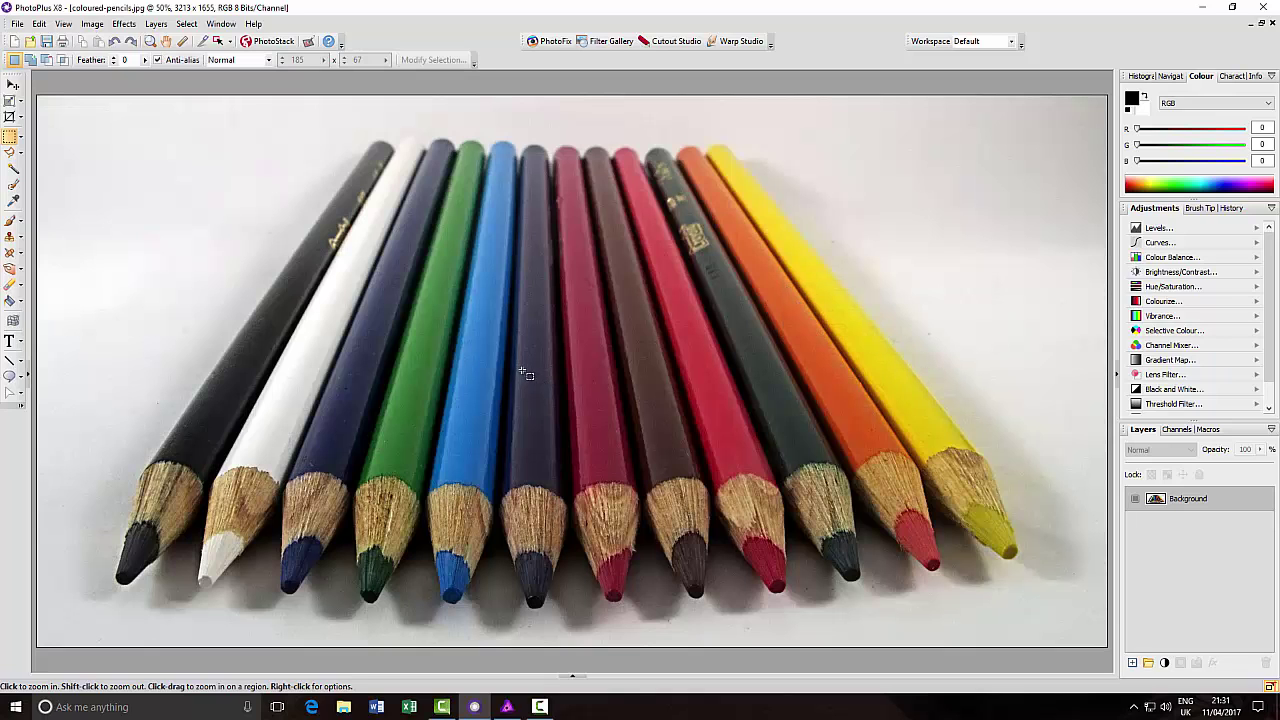
# Step: Reopen the Effects menu and show the Artistic submenu with Oil, Pencil and Watercolour
pyautogui.click(128, 26)
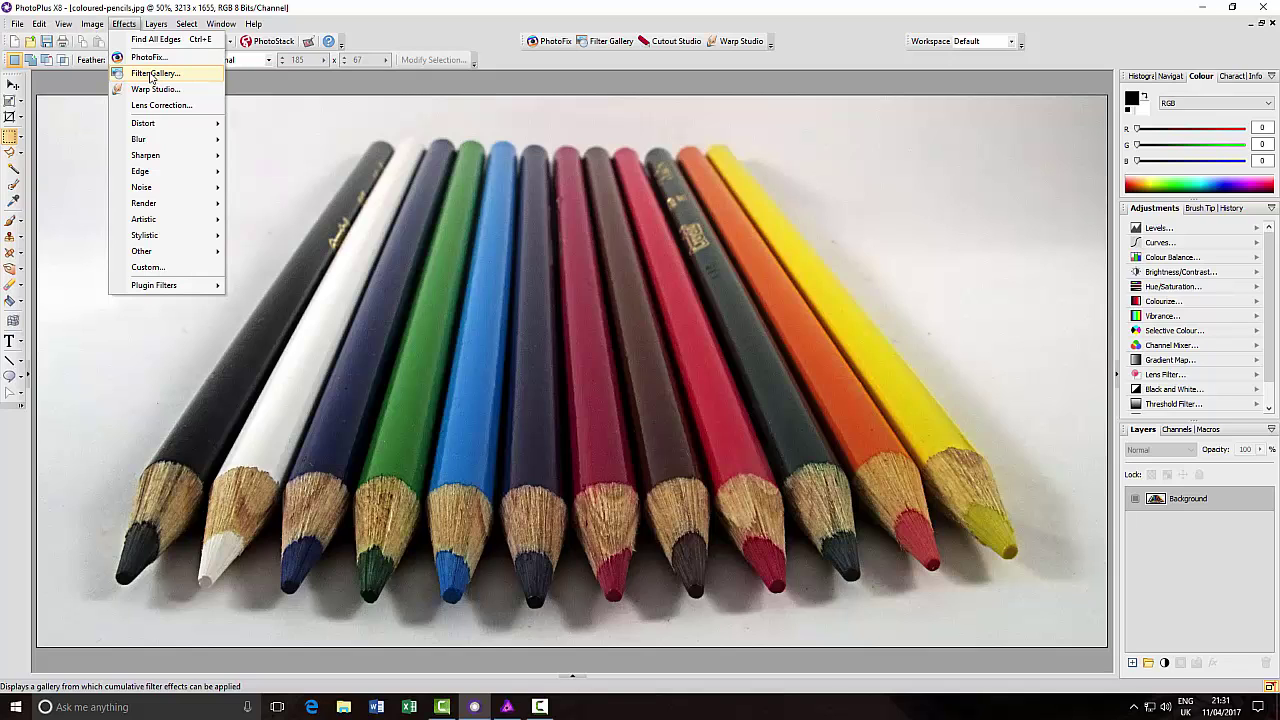
pyautogui.click(597, 62)
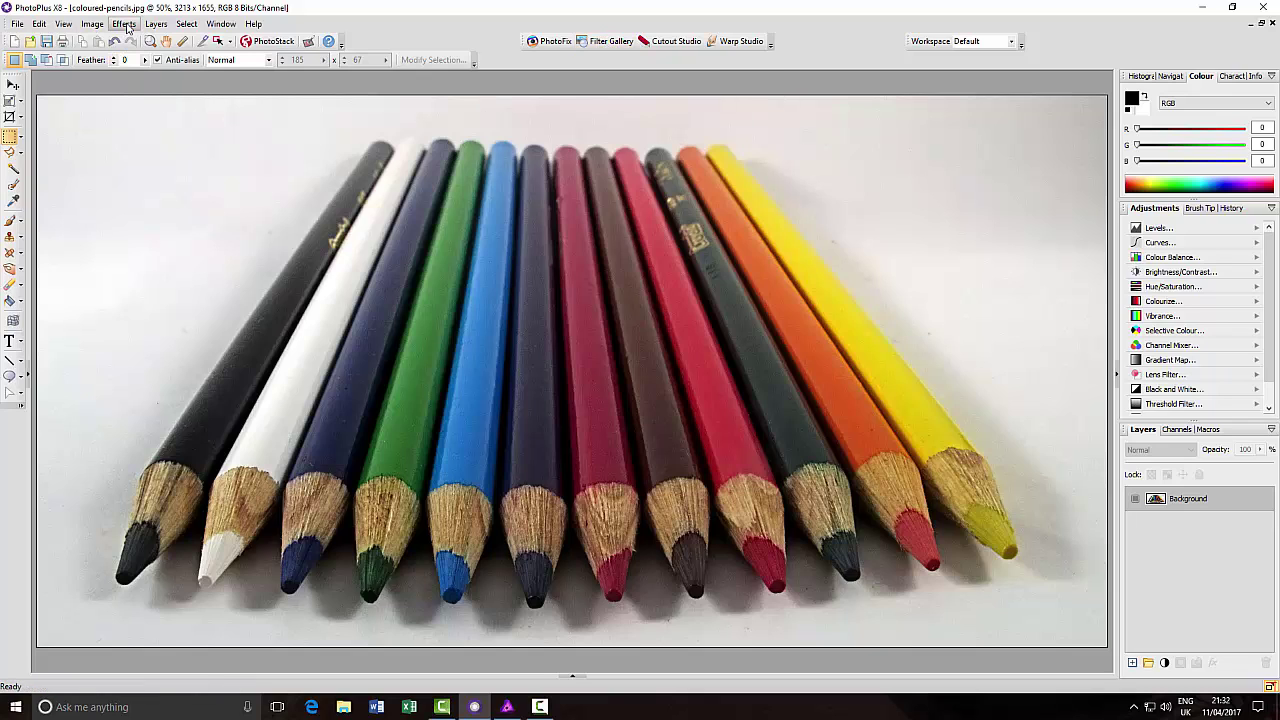
pyautogui.click(124, 24)
pyautogui.moveTo(162, 127)
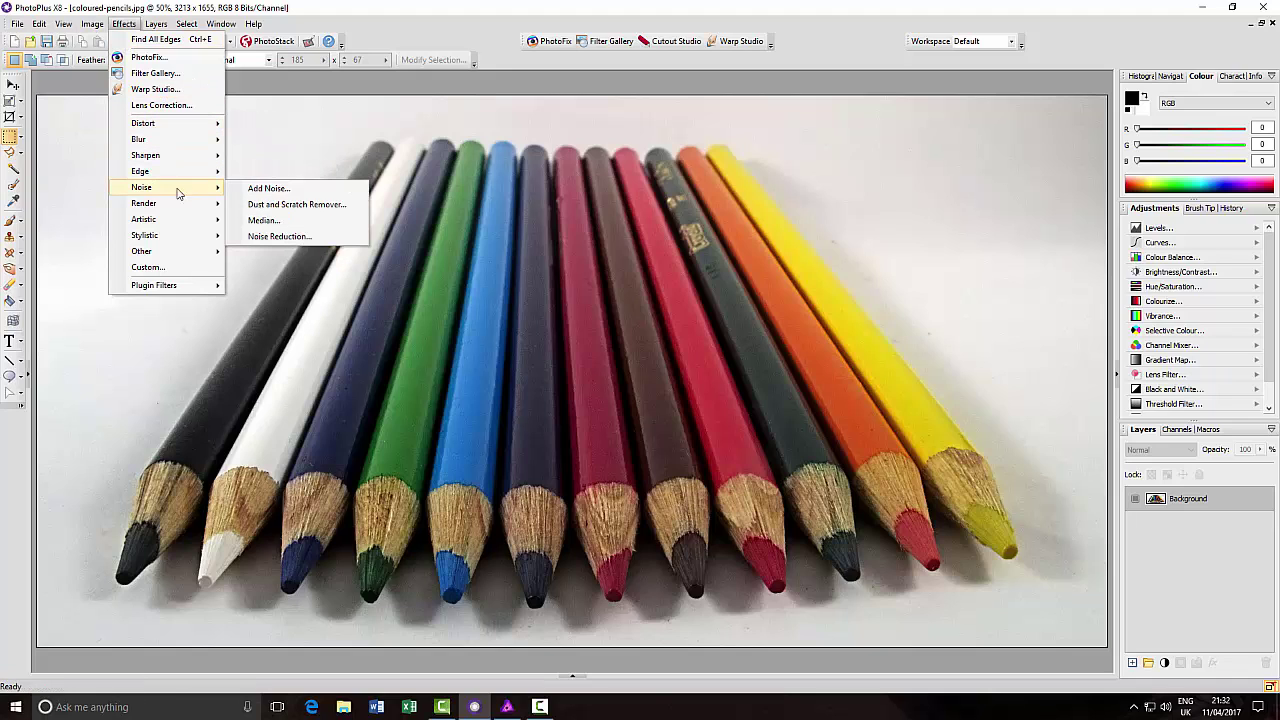
pyautogui.moveTo(156, 221)
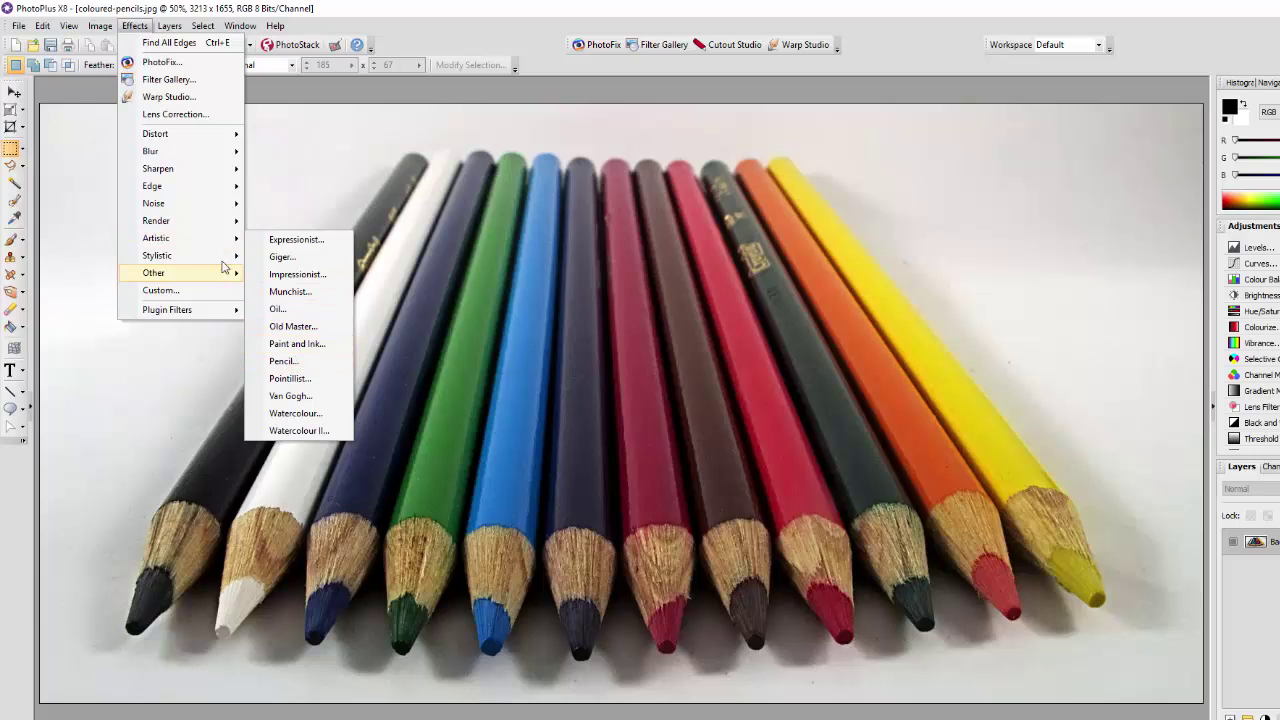
pyautogui.moveTo(211, 258)
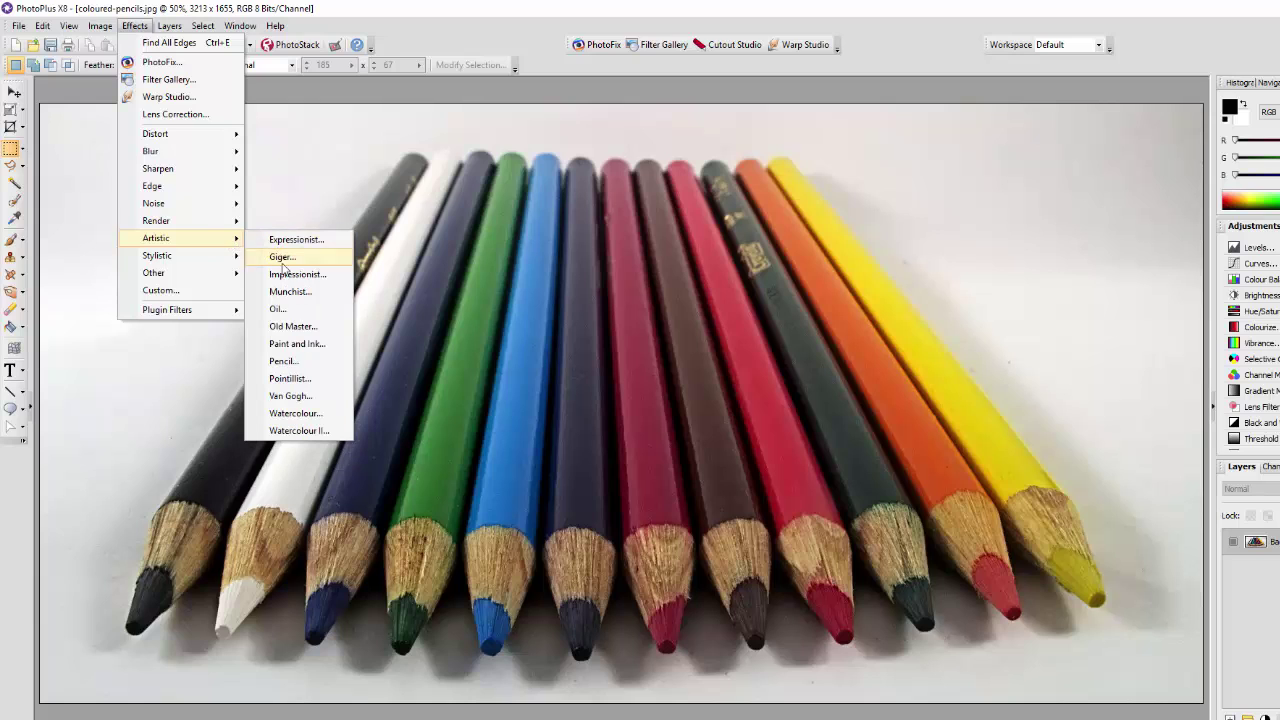
# Step: Open the Oil effect in the Filter Gallery and maximize it so the preview reaches 45%
pyautogui.click(281, 309)
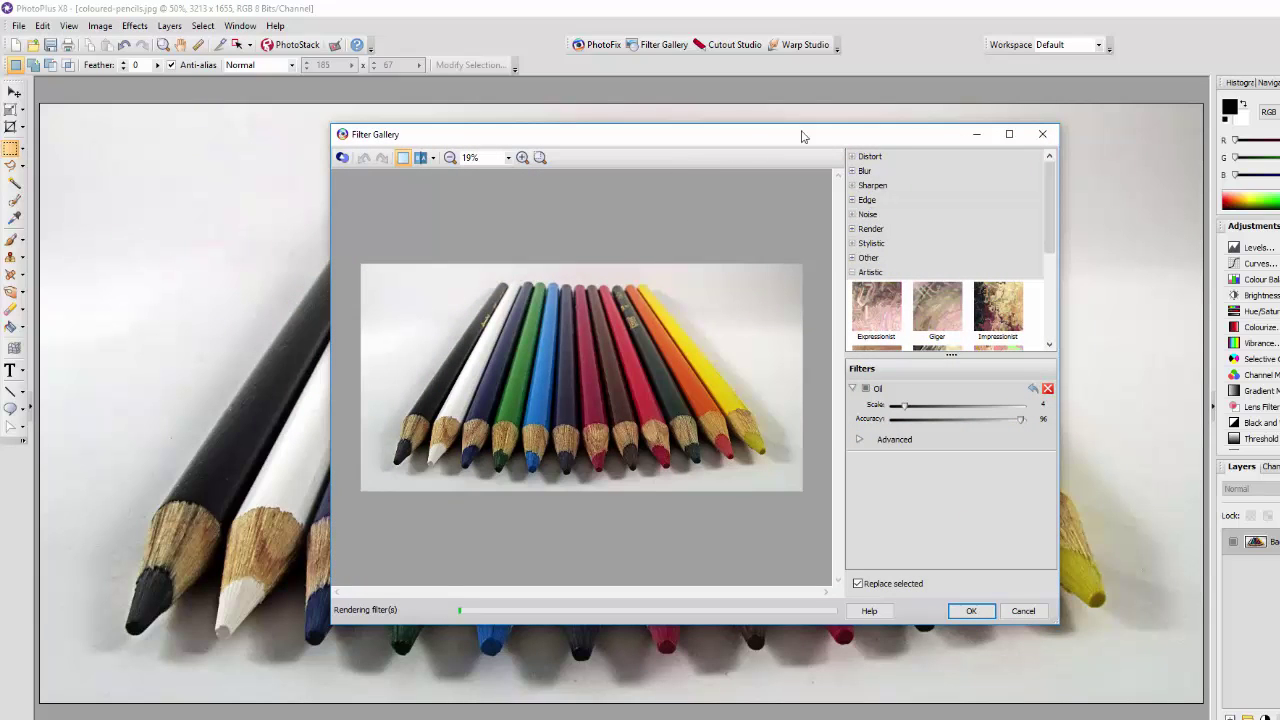
pyautogui.click(1009, 137)
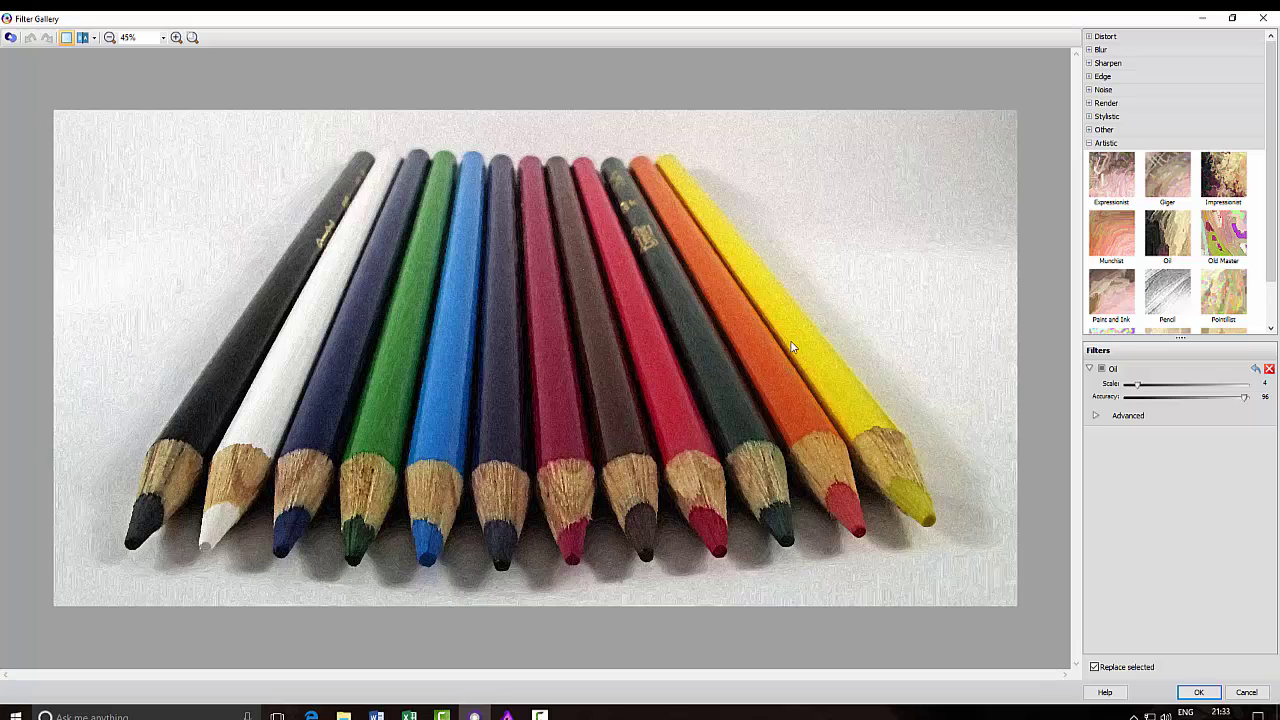
# Step: Preview the Pencil filter, then swap it for Watercolour at Detail 70
pyautogui.moveTo(1274, 152); pyautogui.dragTo(1275, 209)
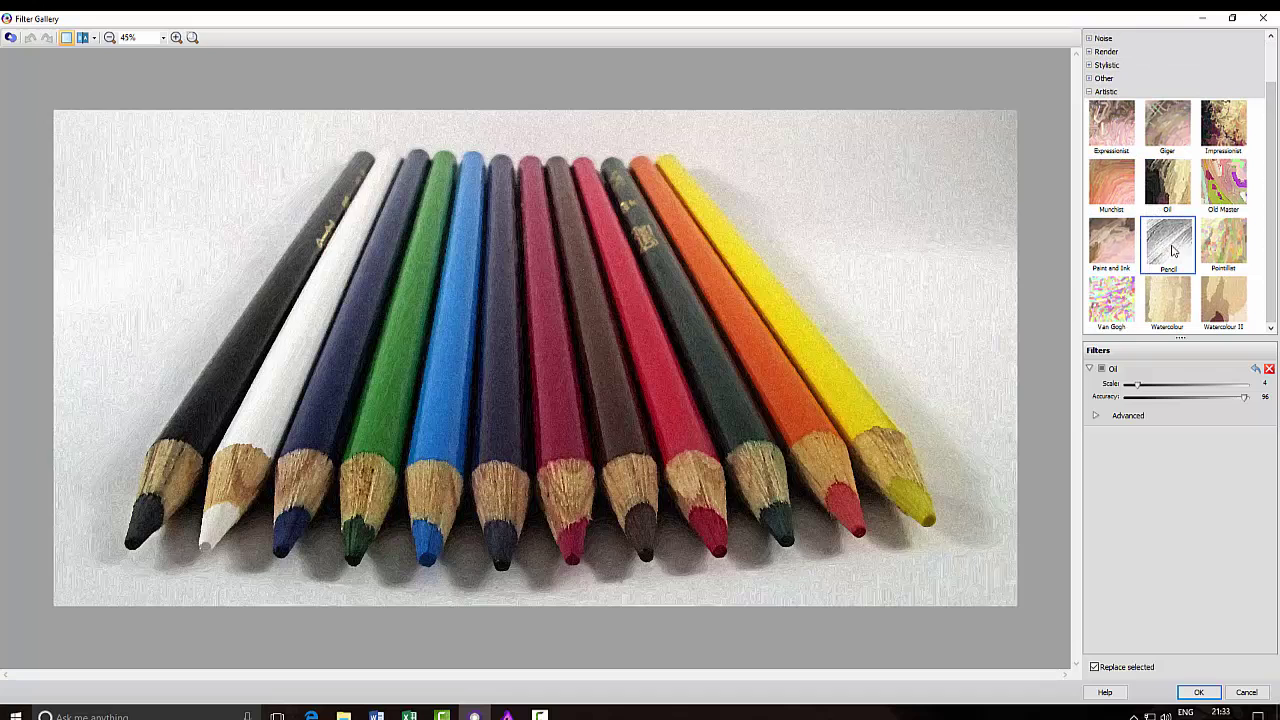
pyautogui.click(1173, 250)
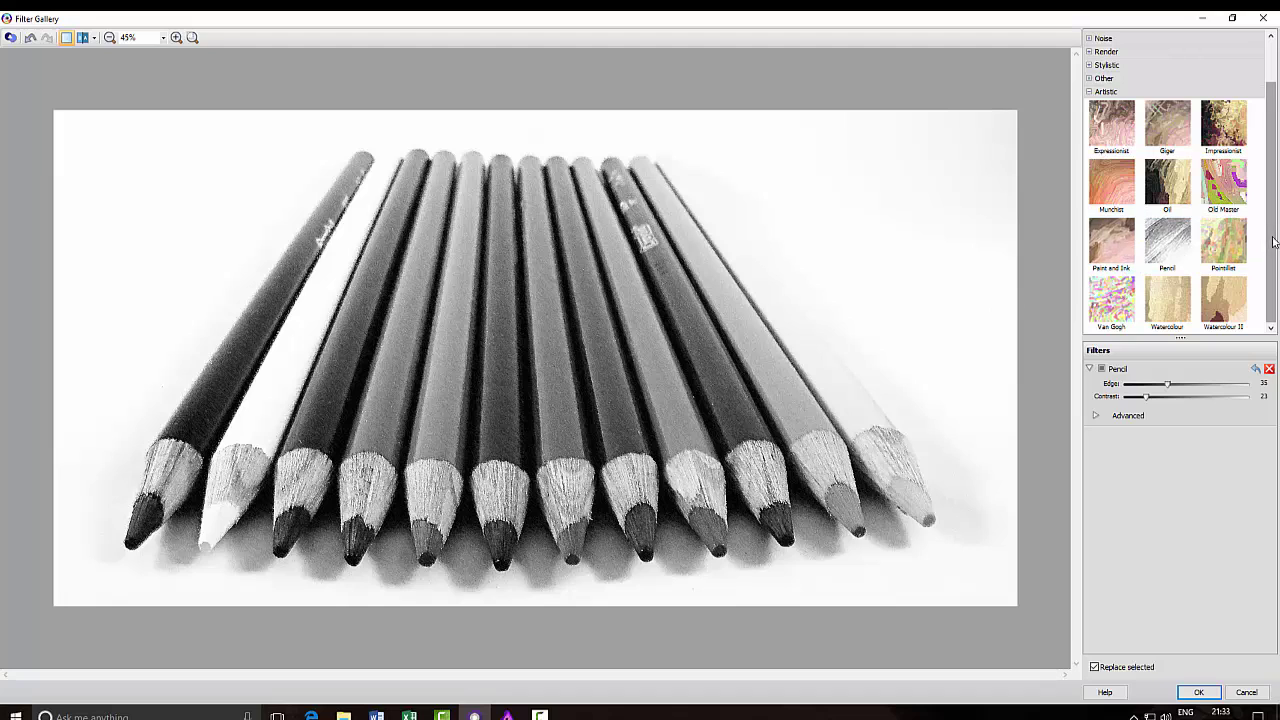
pyautogui.click(1165, 305)
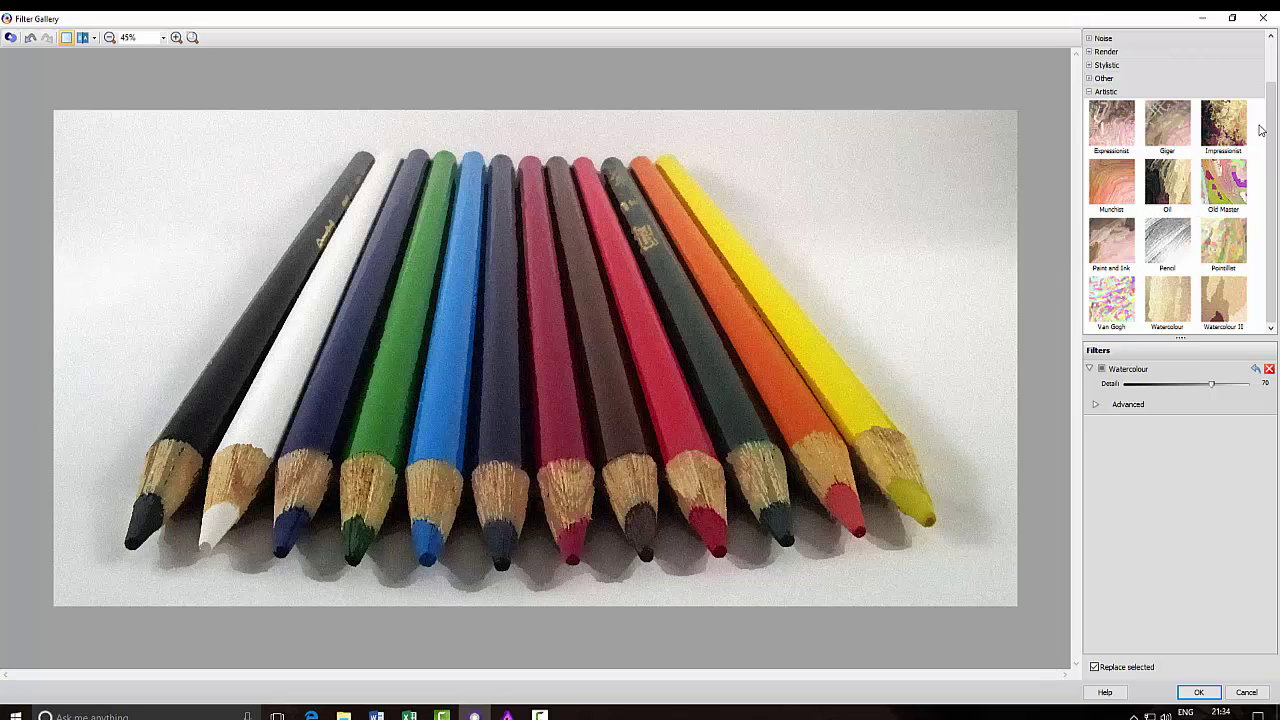
pyautogui.moveTo(1275, 103); pyautogui.dragTo(1272, 60)
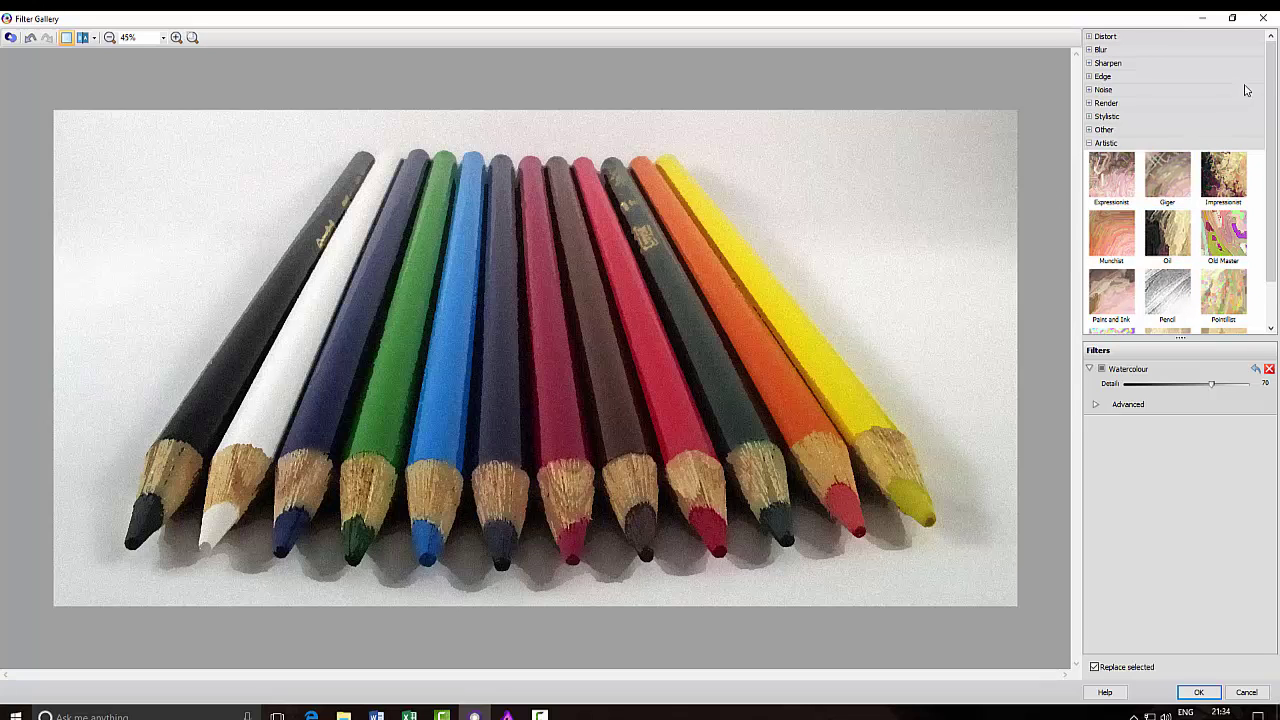
# Step: Preview the Stylistic filters Comic Book, Halftone, Paper Cutouts, Page Curl and Tiles
pyautogui.click(1090, 144)
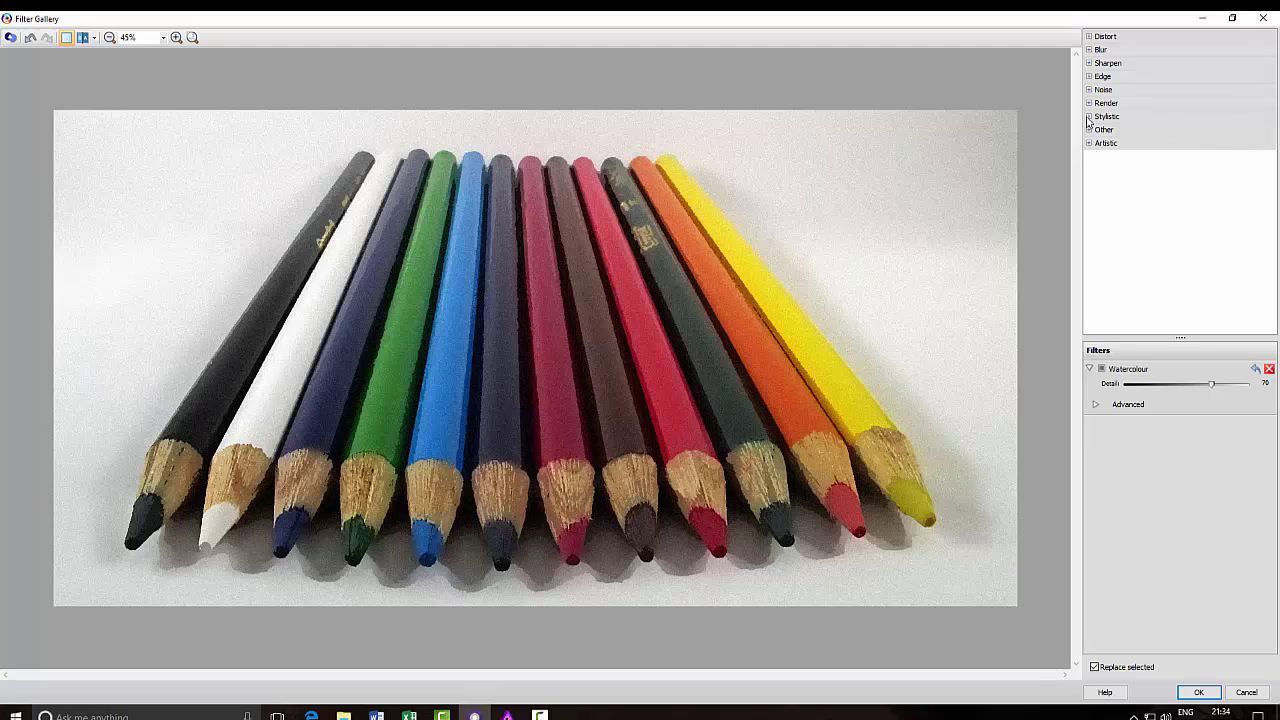
pyautogui.click(1090, 117)
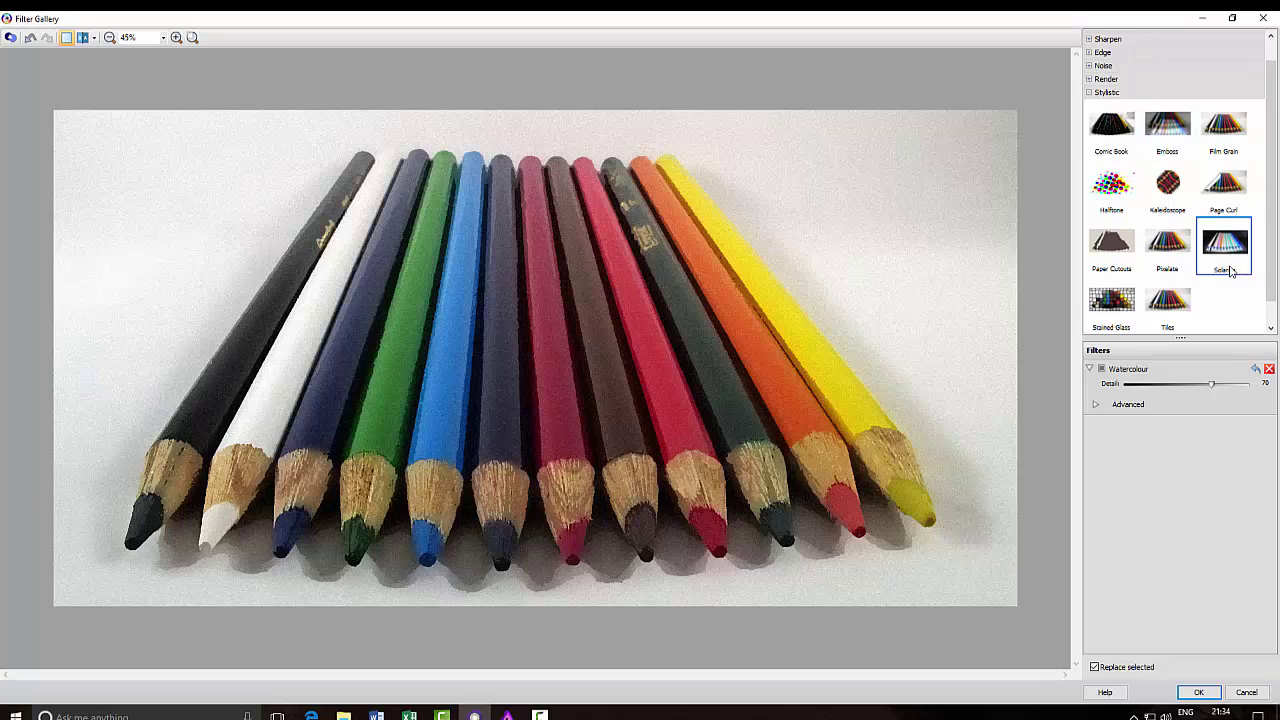
pyautogui.click(1112, 128)
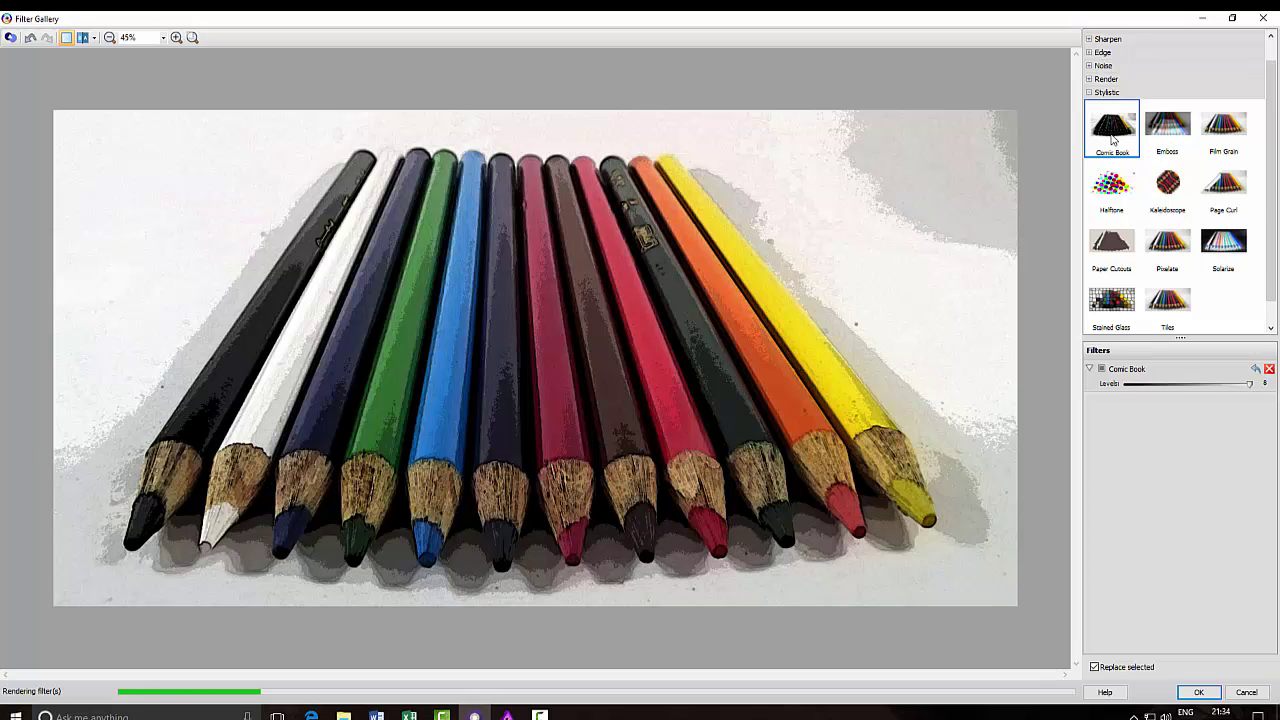
pyautogui.click(1119, 200)
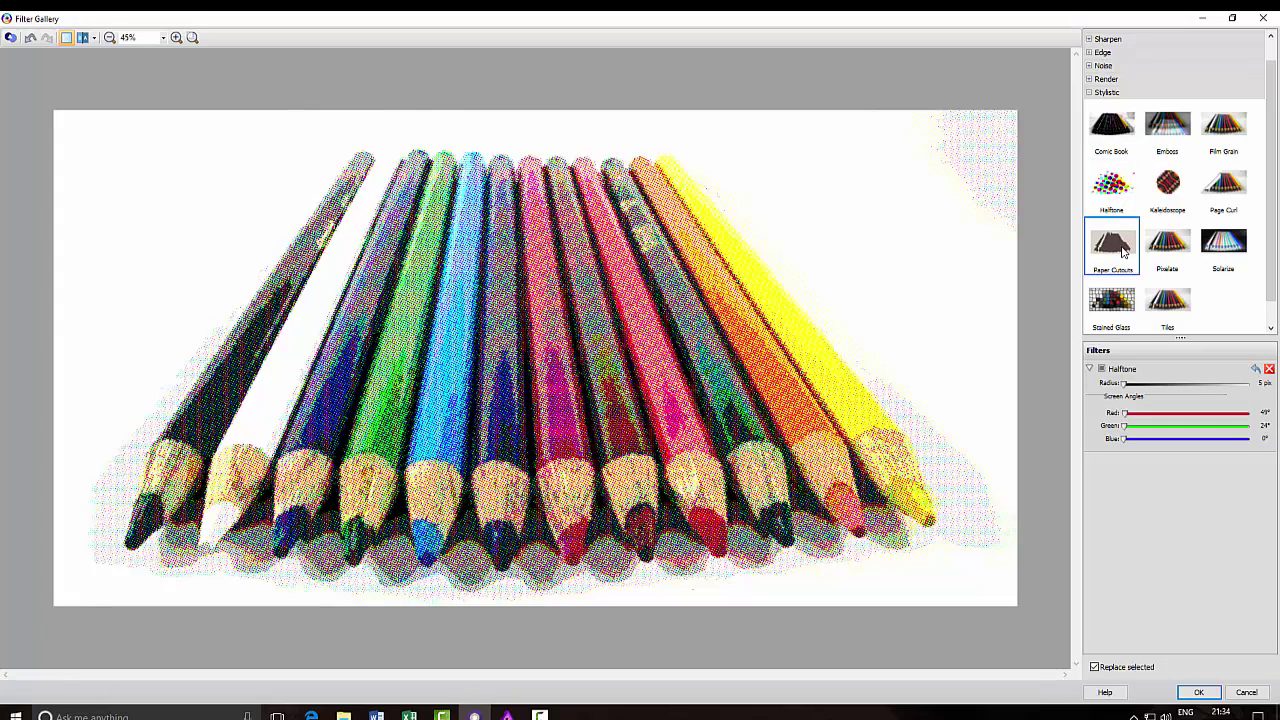
pyautogui.click(1116, 243)
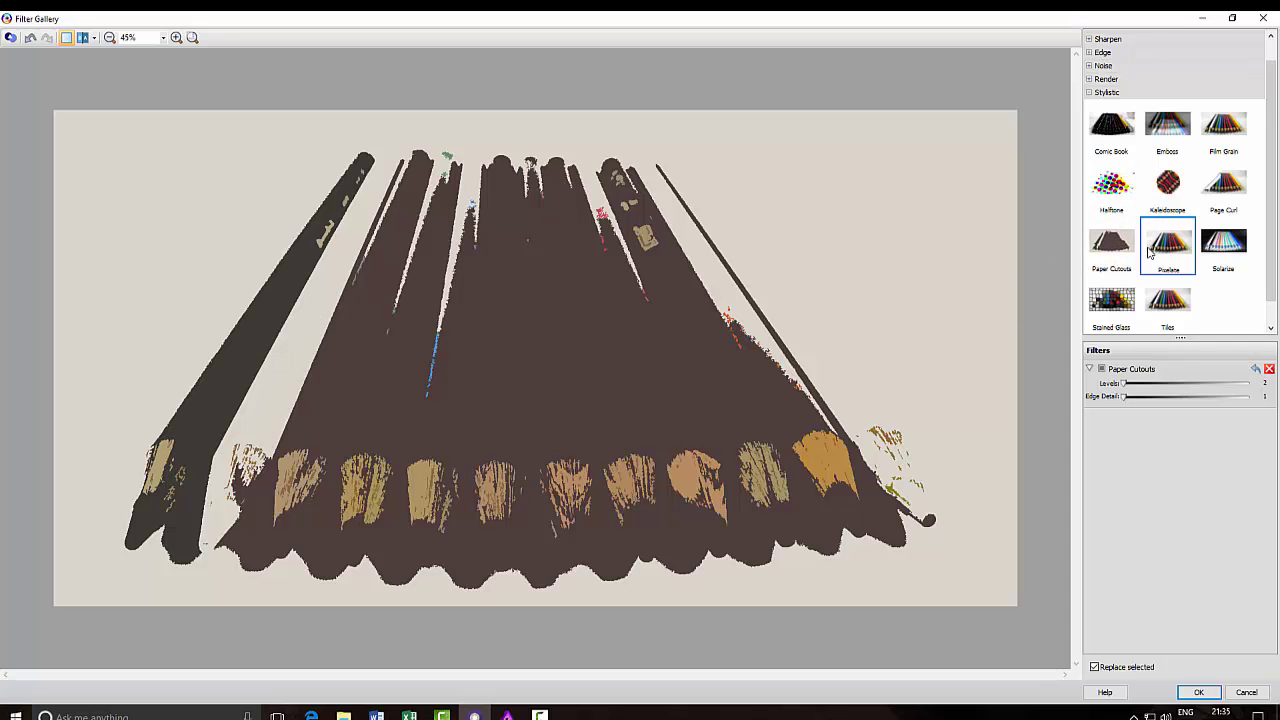
pyautogui.click(1218, 188)
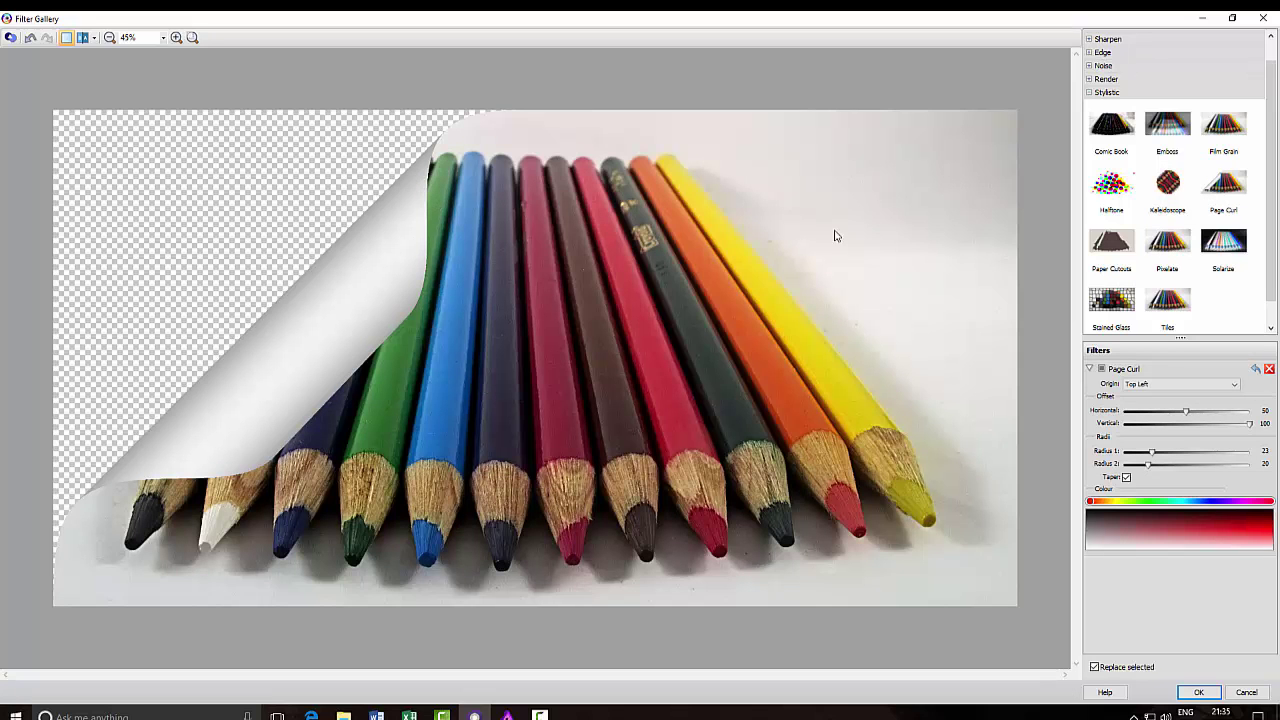
pyautogui.click(1172, 302)
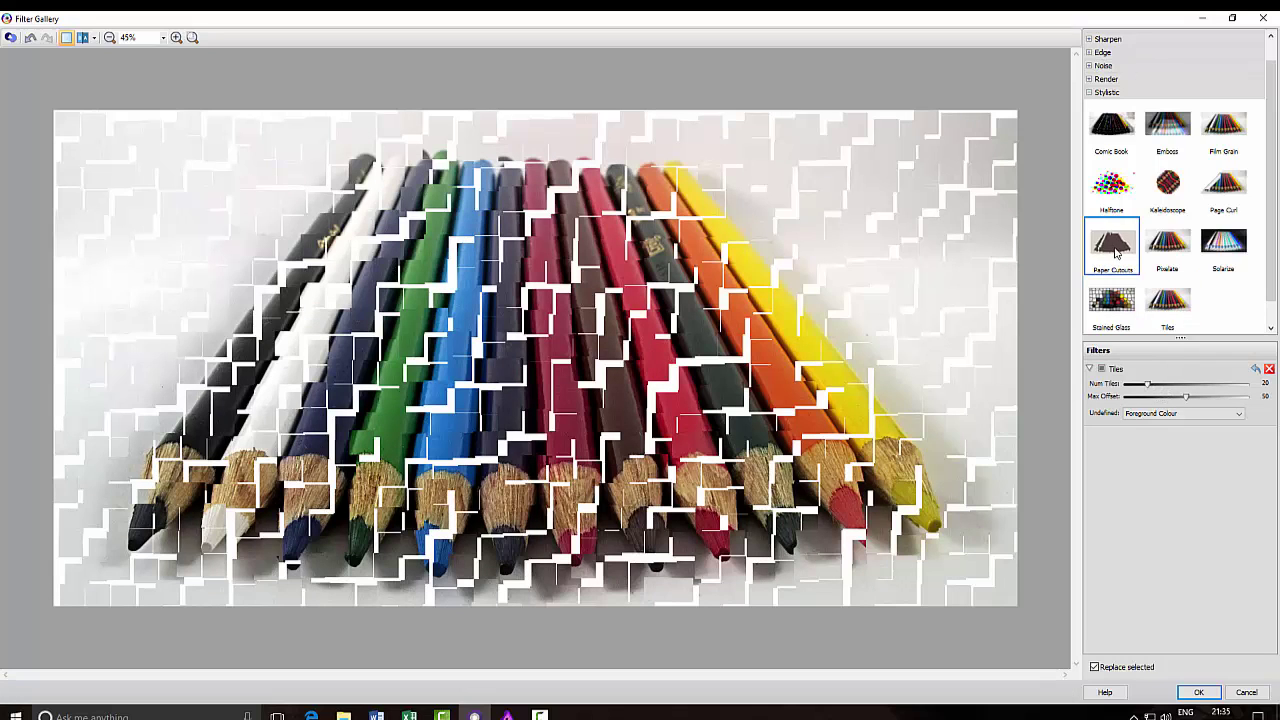
# Step: Look over the Distort and Blur categories, then cancel the Filter Gallery
pyautogui.click(1088, 93)
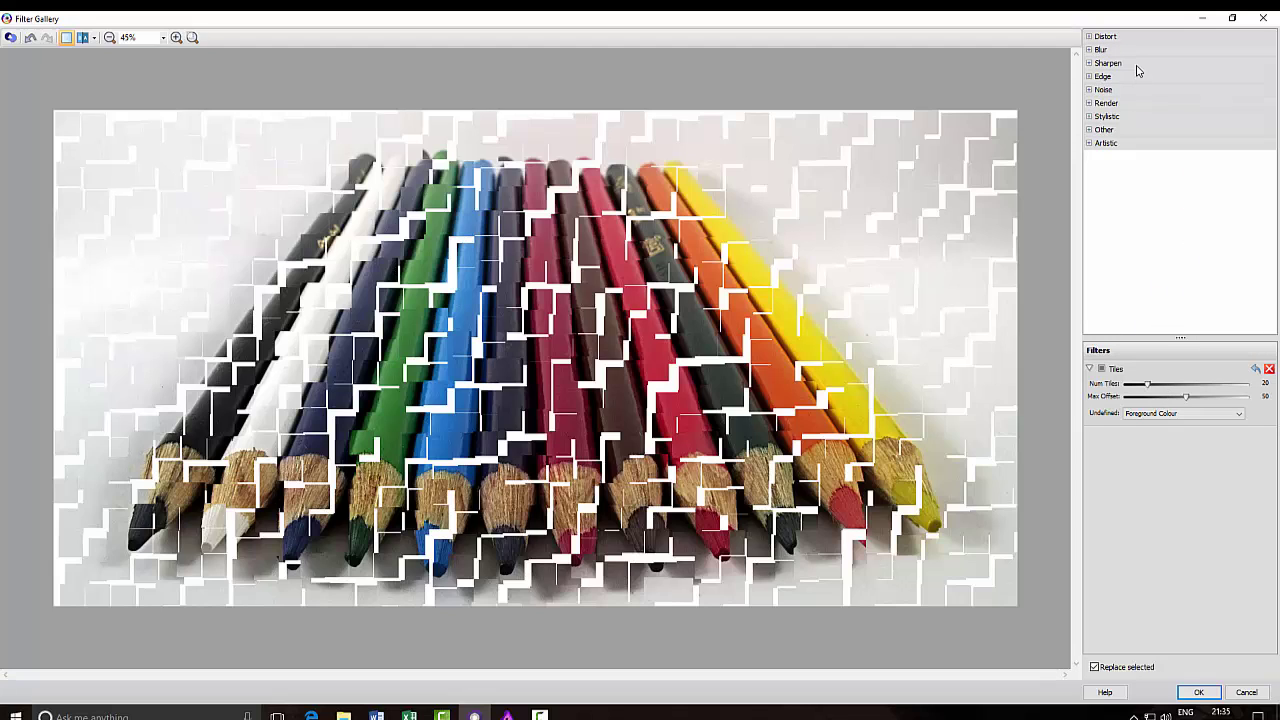
pyautogui.click(1090, 38)
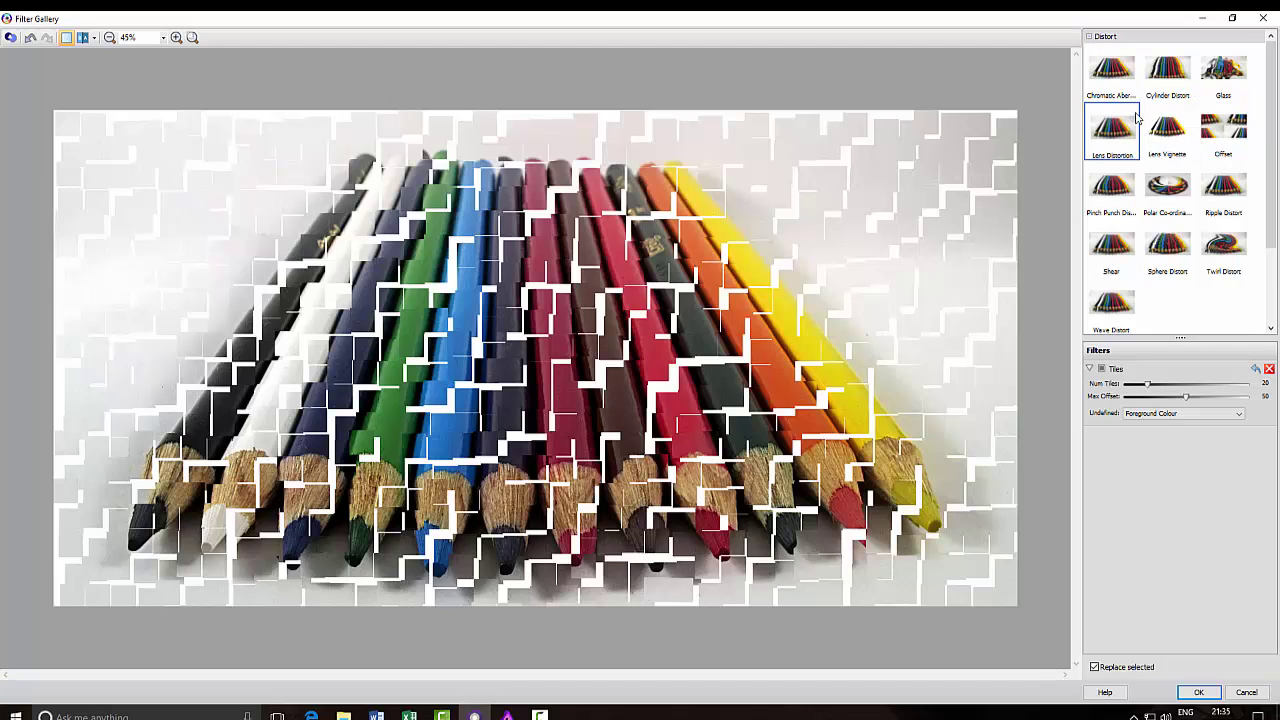
pyautogui.click(1091, 38)
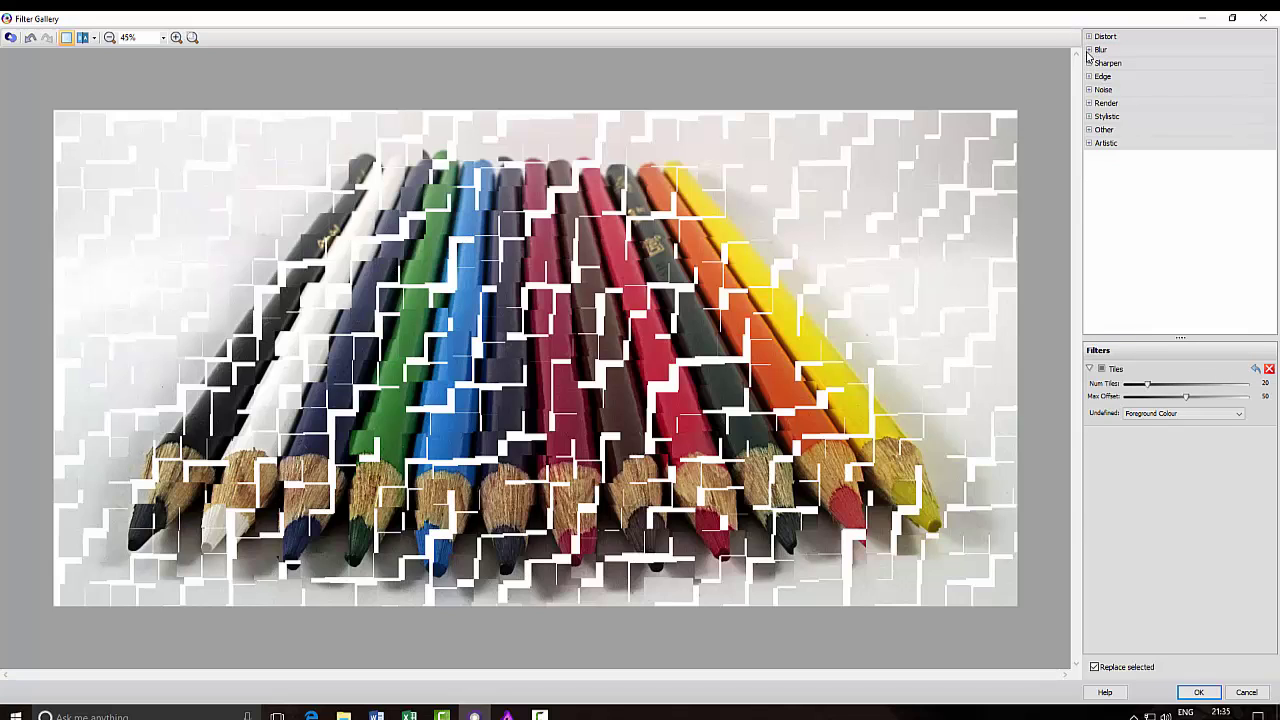
pyautogui.click(1088, 51)
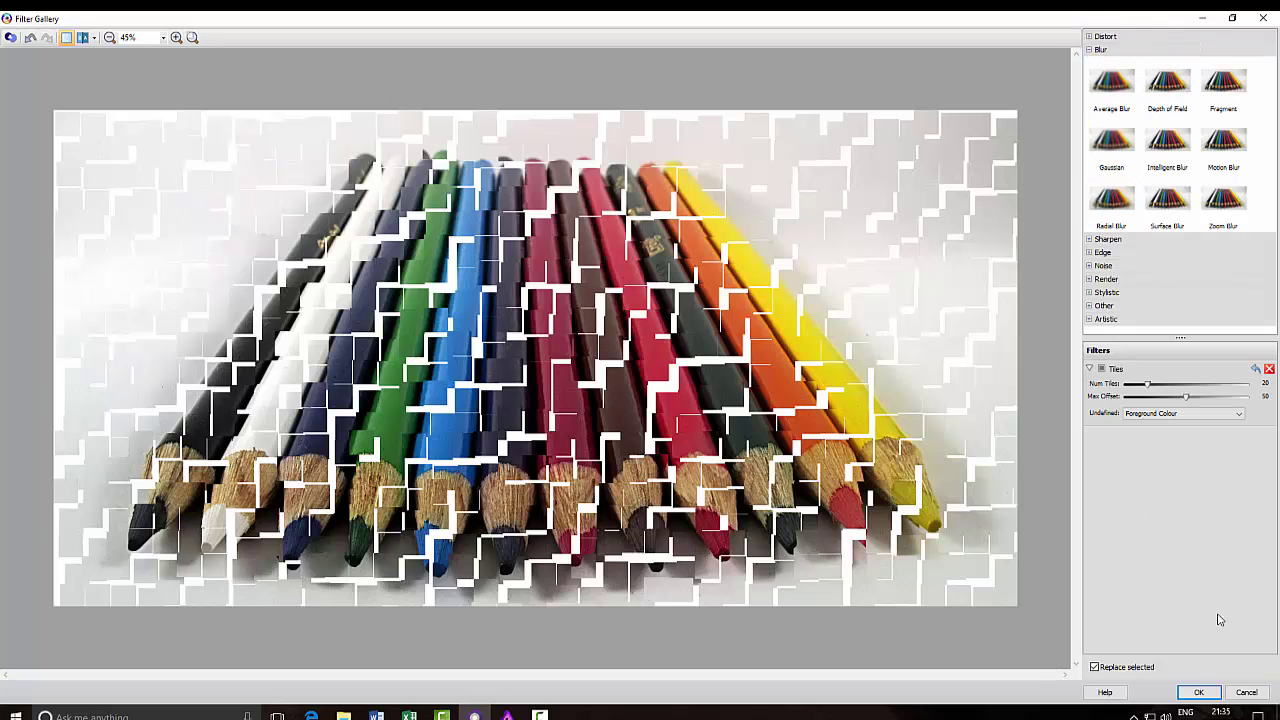
pyautogui.click(1248, 692)
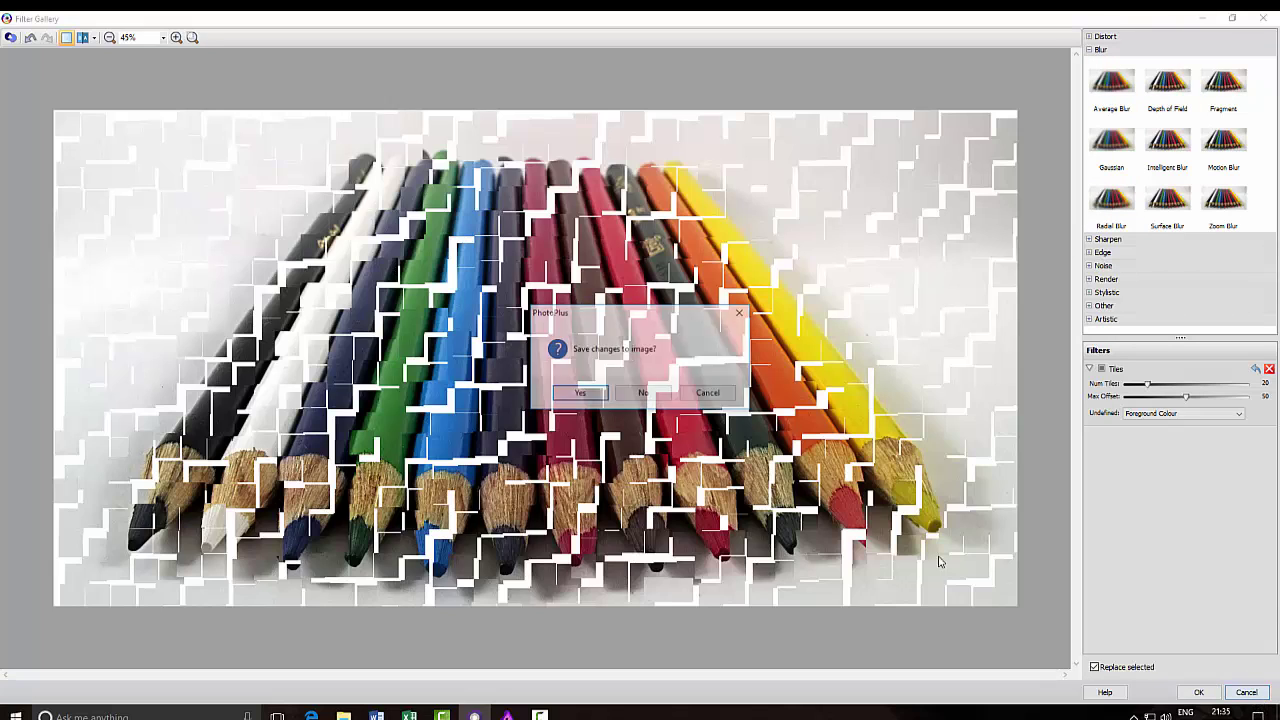
# Step: Discard the gallery changes, browse the Effects menu, then switch to Affinity Photo
pyautogui.click(645, 395)
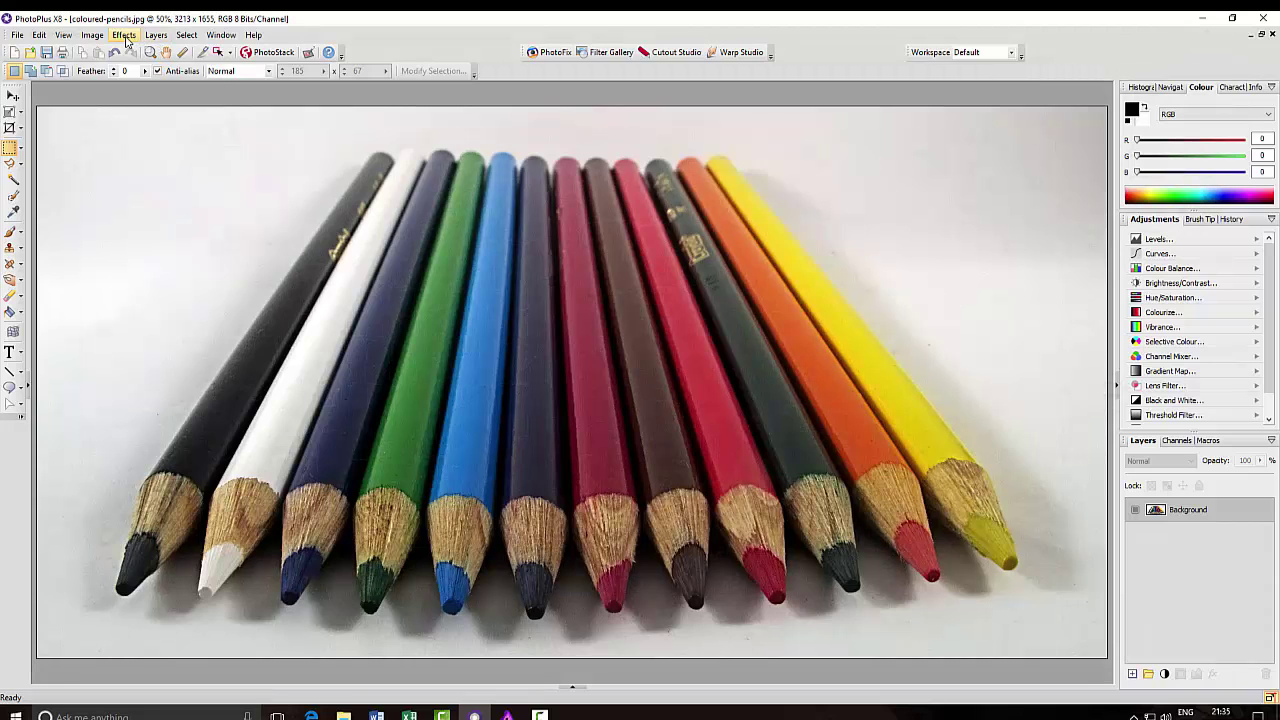
pyautogui.click(124, 35)
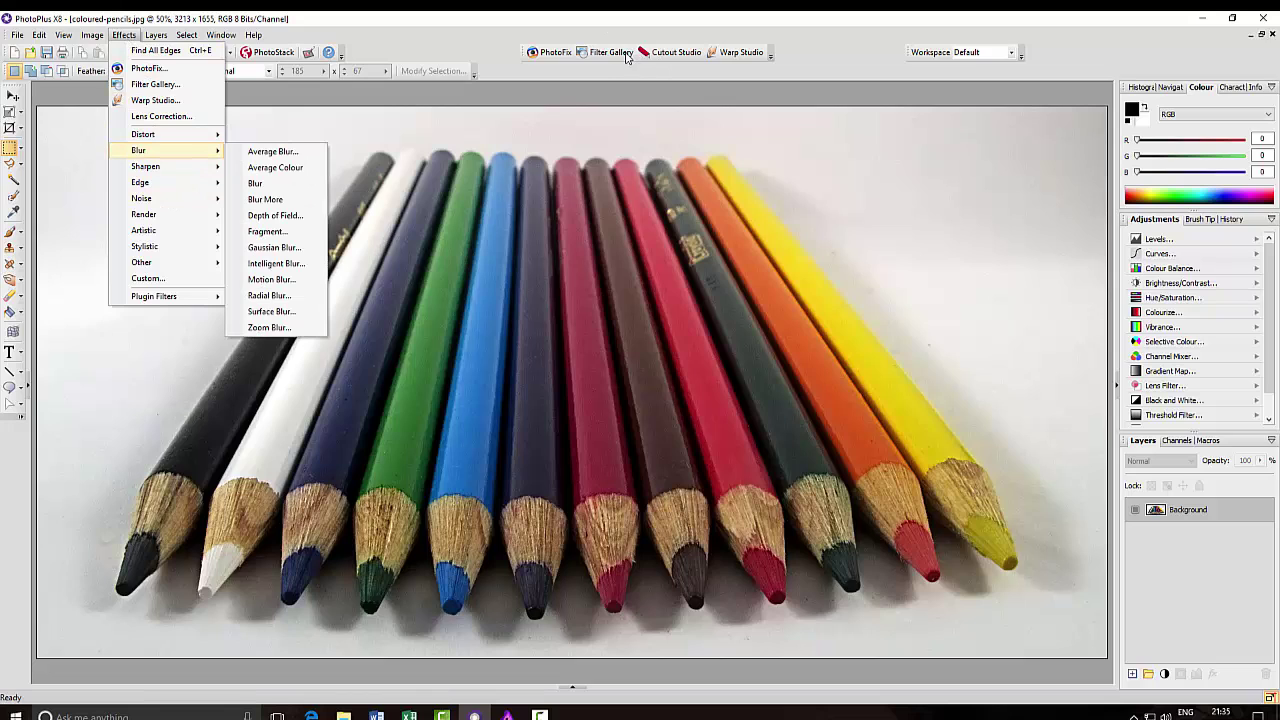
pyautogui.click(425, 42)
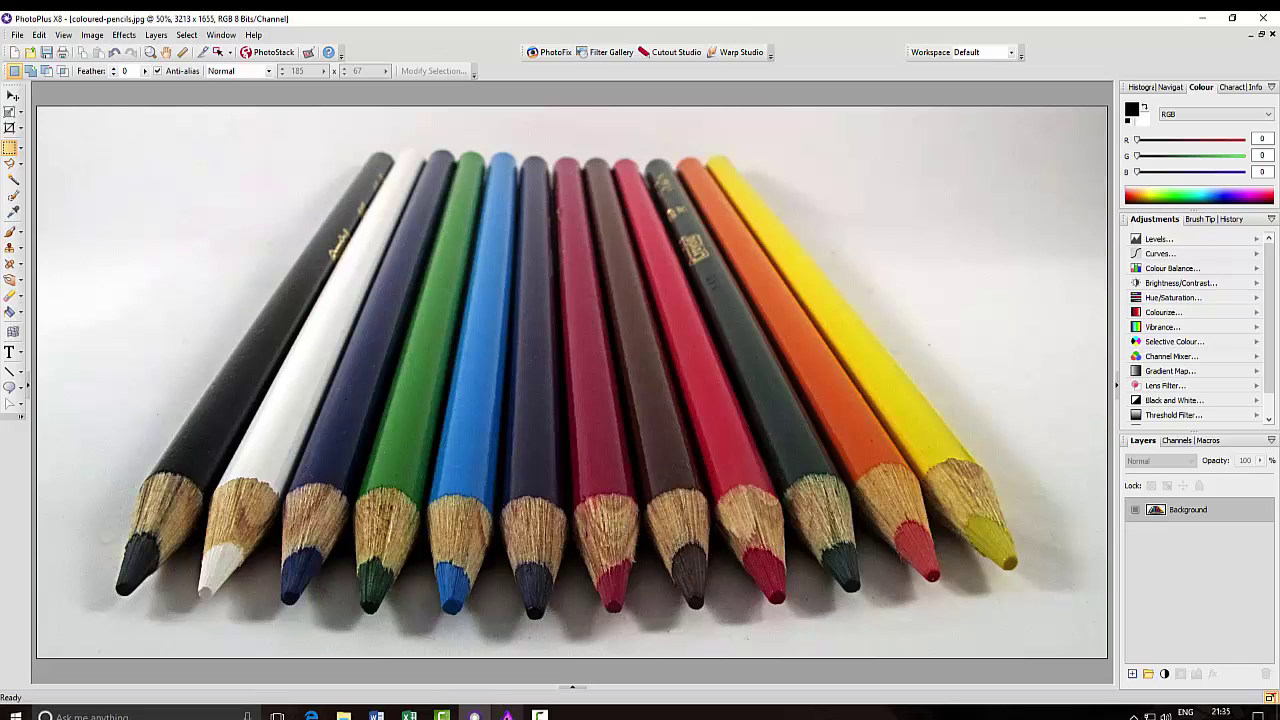
pyautogui.click(508, 714)
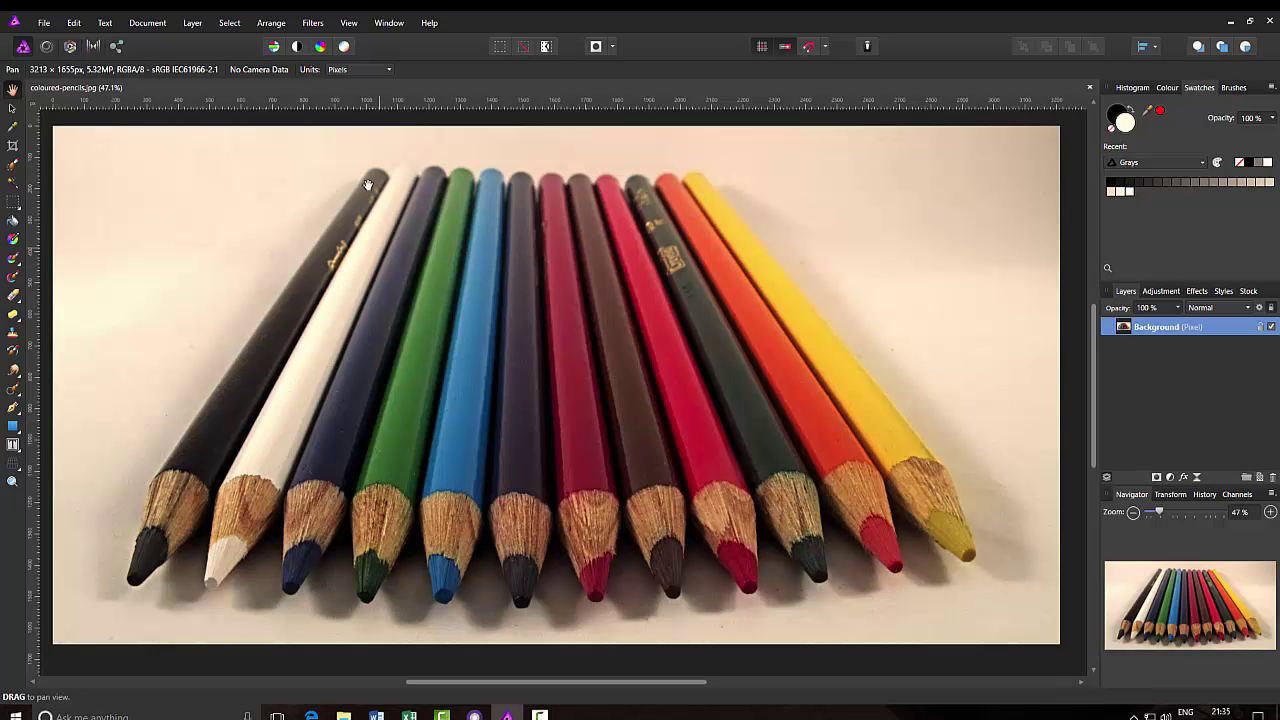
pyautogui.click(307, 27)
pyautogui.moveTo(335, 55)
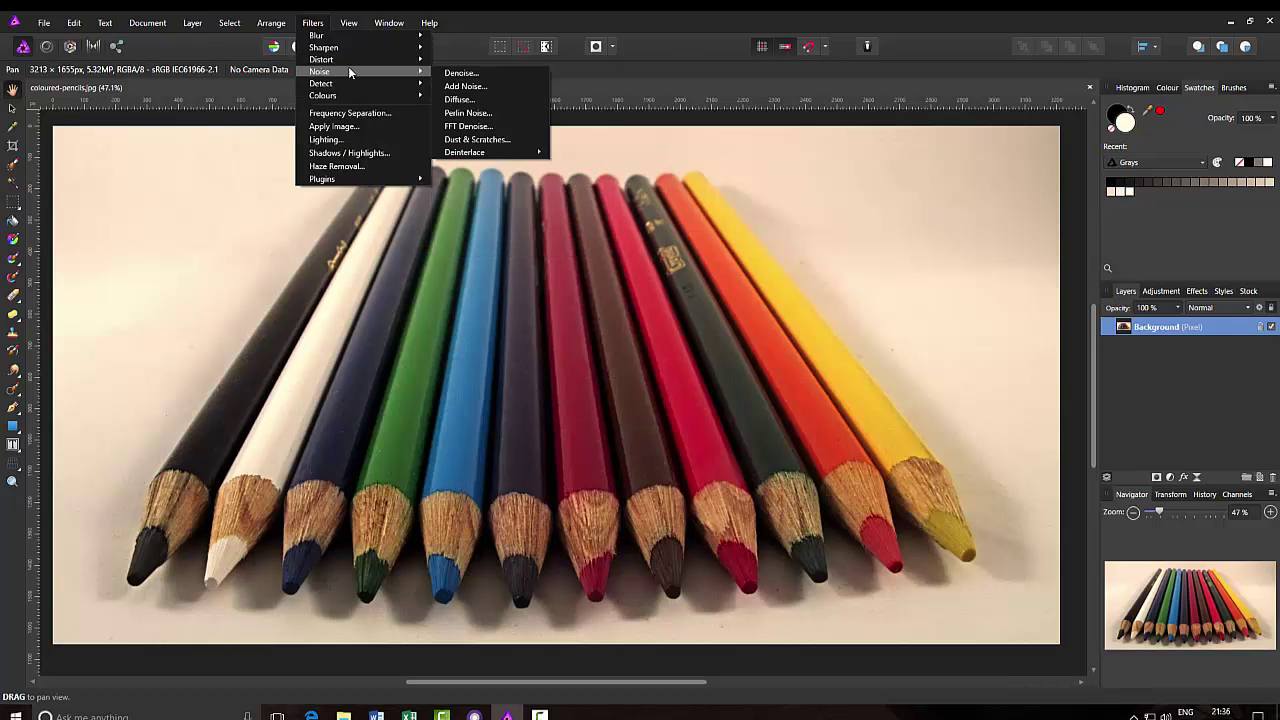
pyautogui.moveTo(369, 99)
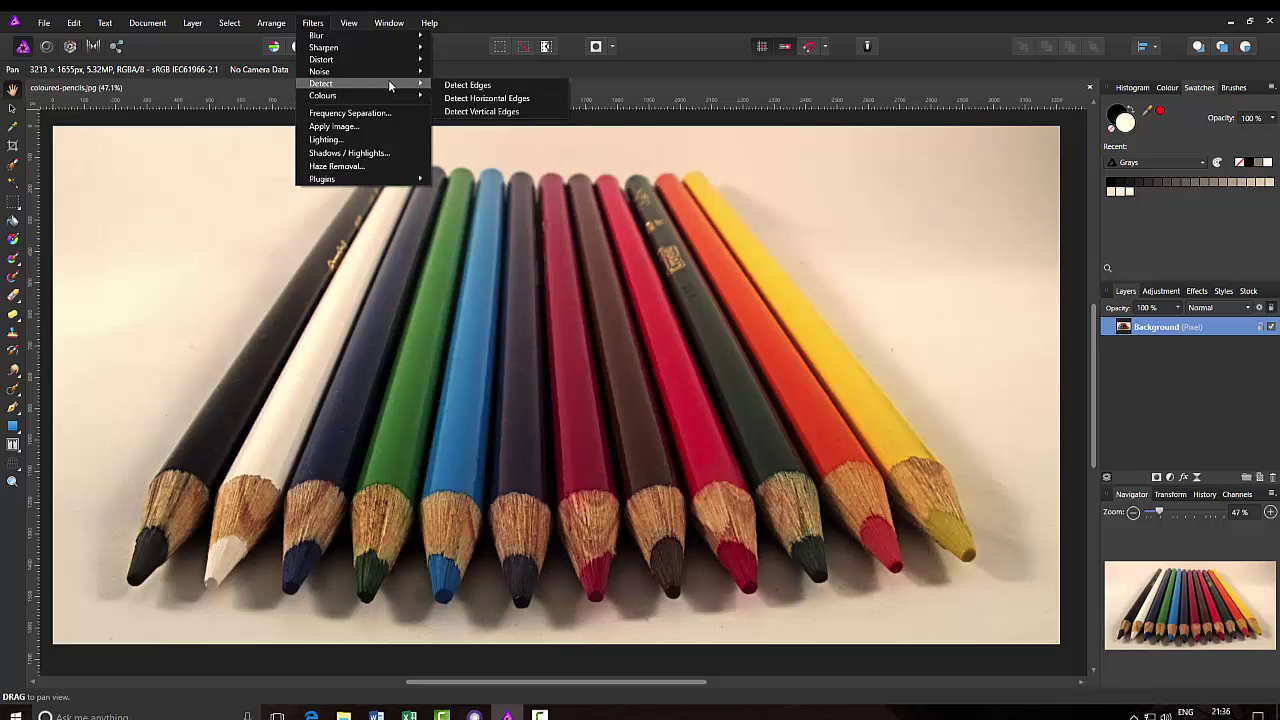
pyautogui.click(478, 86)
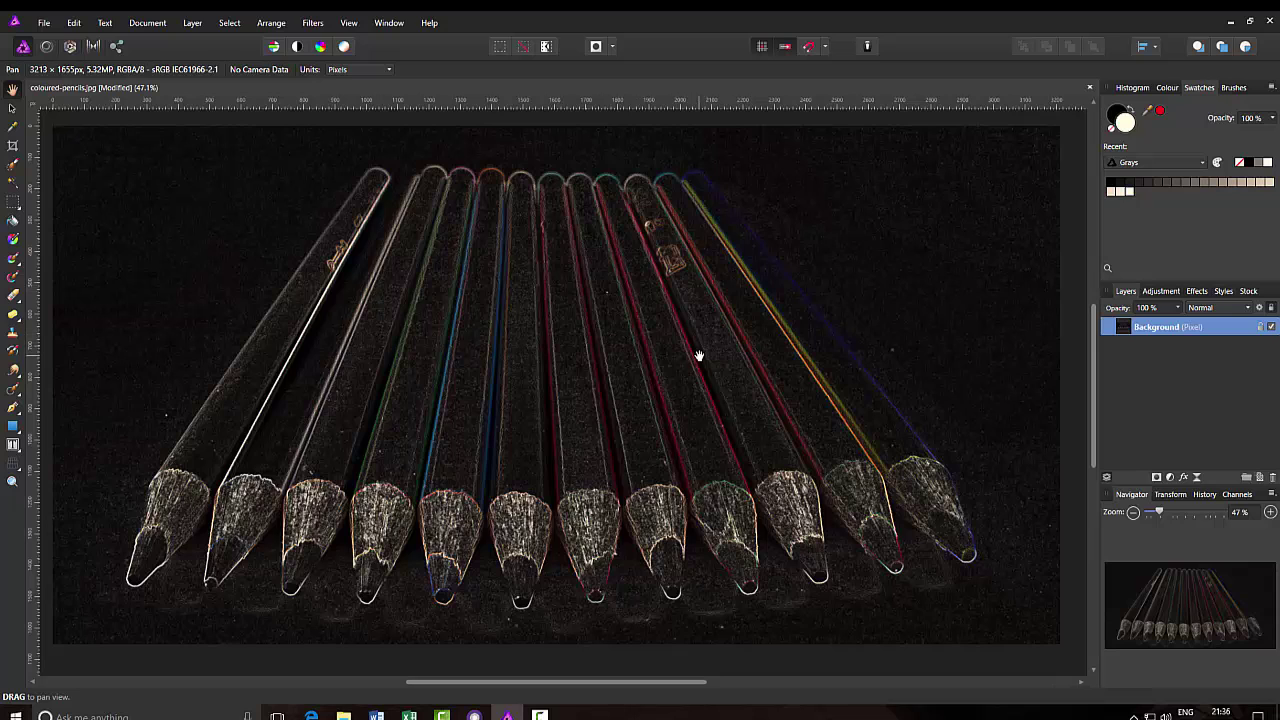
pyautogui.hotkey('ctrl', 'i')
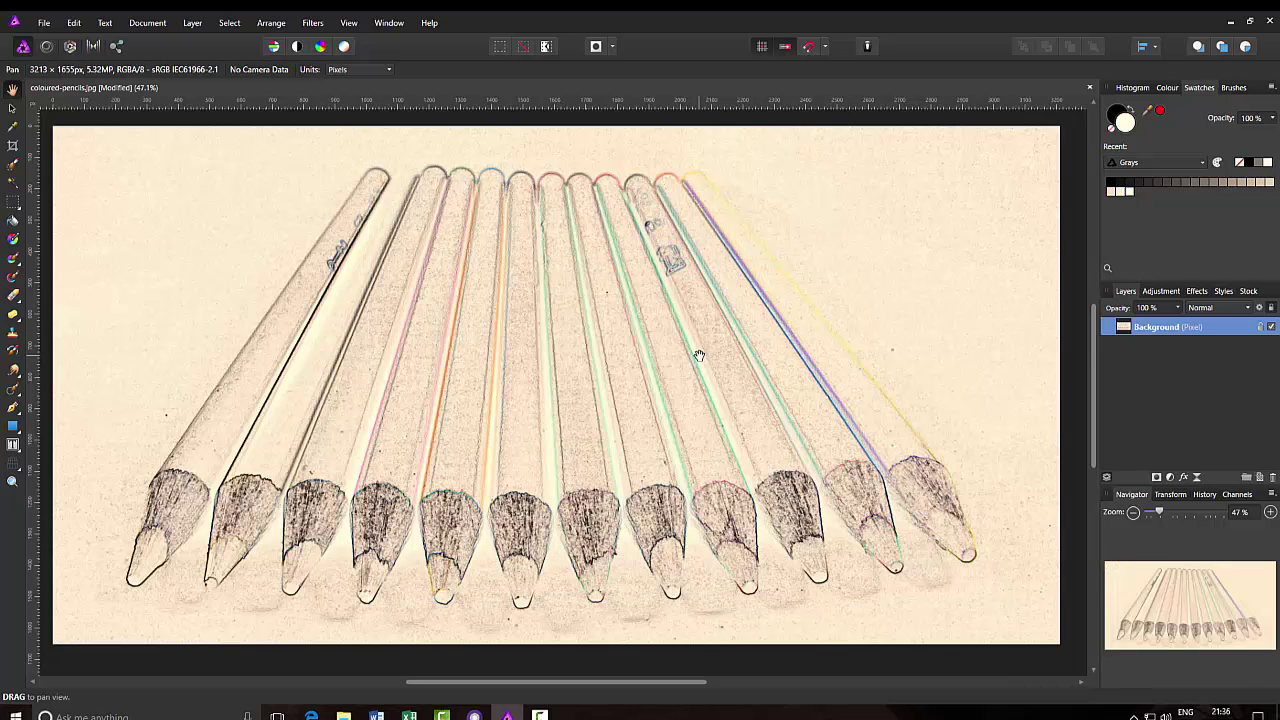
pyautogui.hotkey('ctrl', 'i')
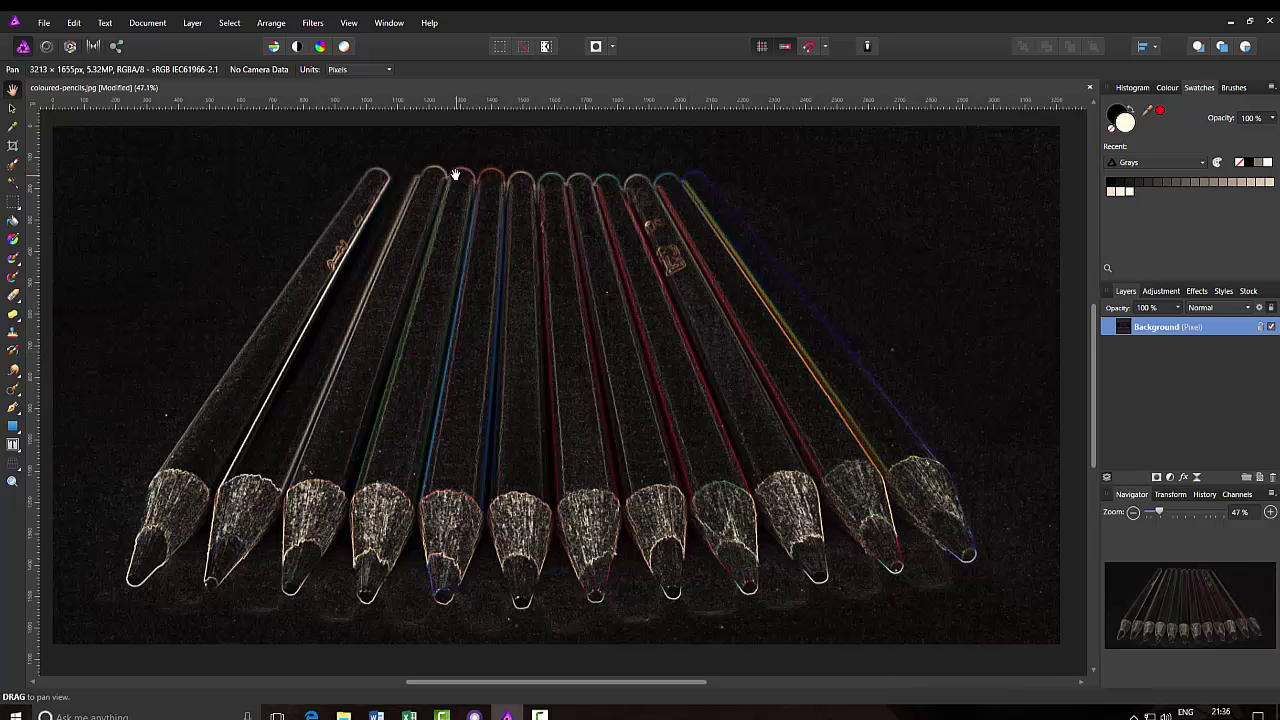
pyautogui.hotkey('ctrl', 'z')
pyautogui.hotkey('ctrl', 'z')
pyautogui.hotkey('ctrl', 'z')
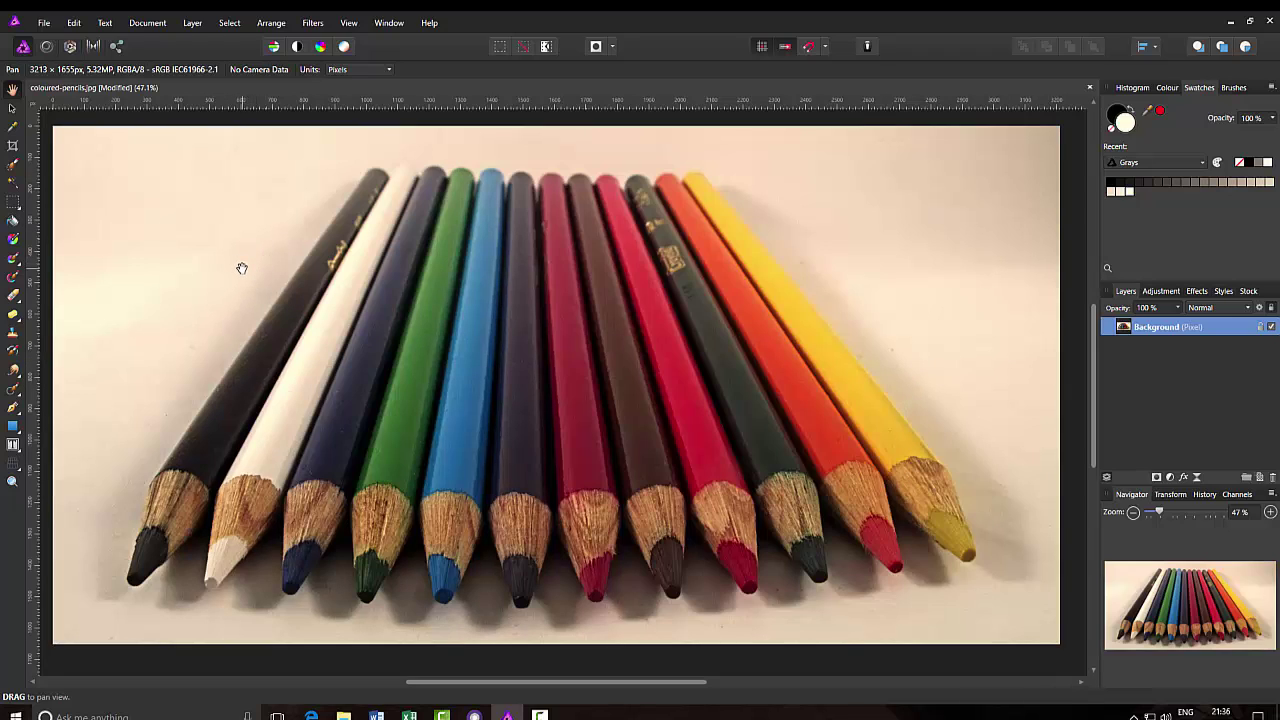
# Step: Preview Filters > Distort > Shear, cancel it, and reopen the Filters menu
pyautogui.click(324, 24)
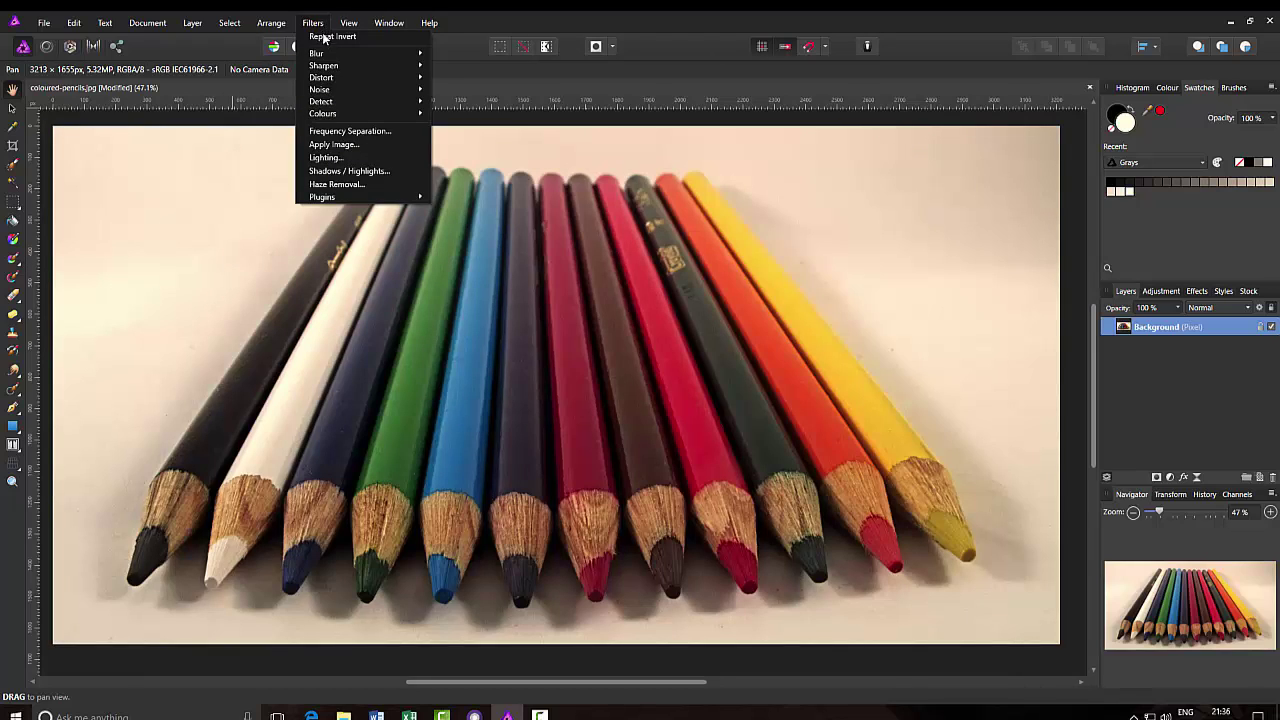
pyautogui.moveTo(402, 66)
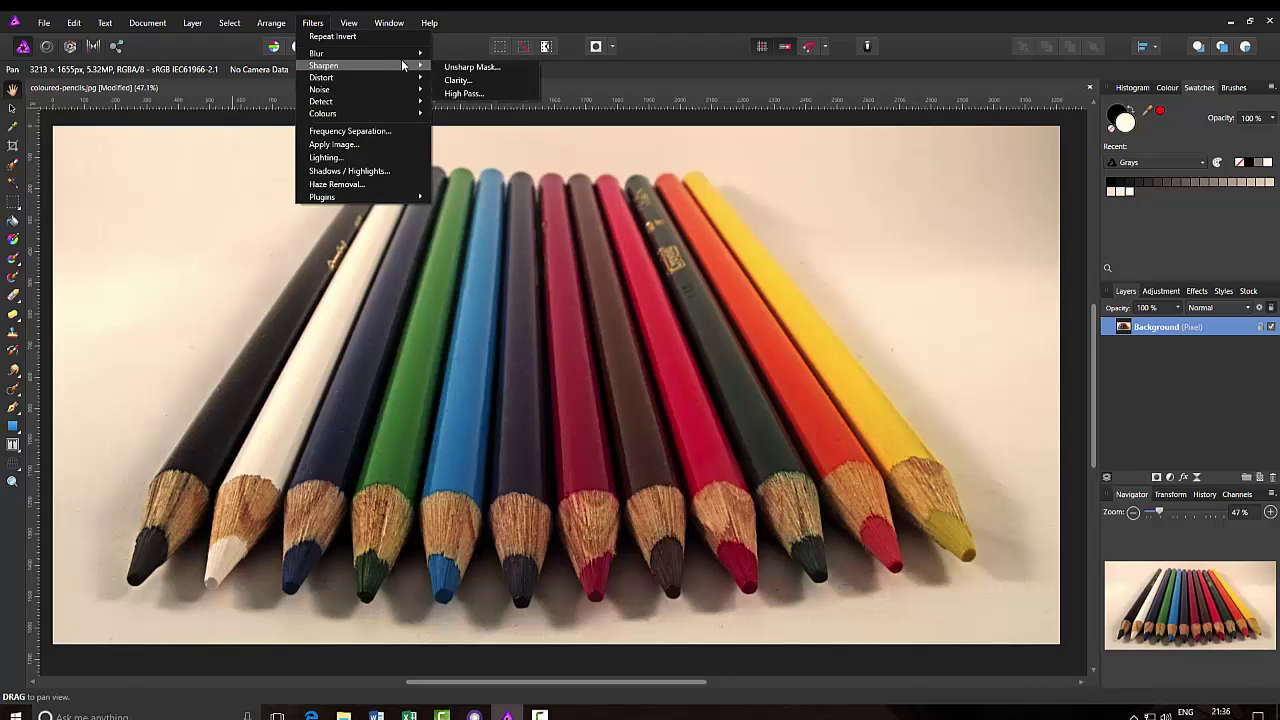
pyautogui.moveTo(417, 104)
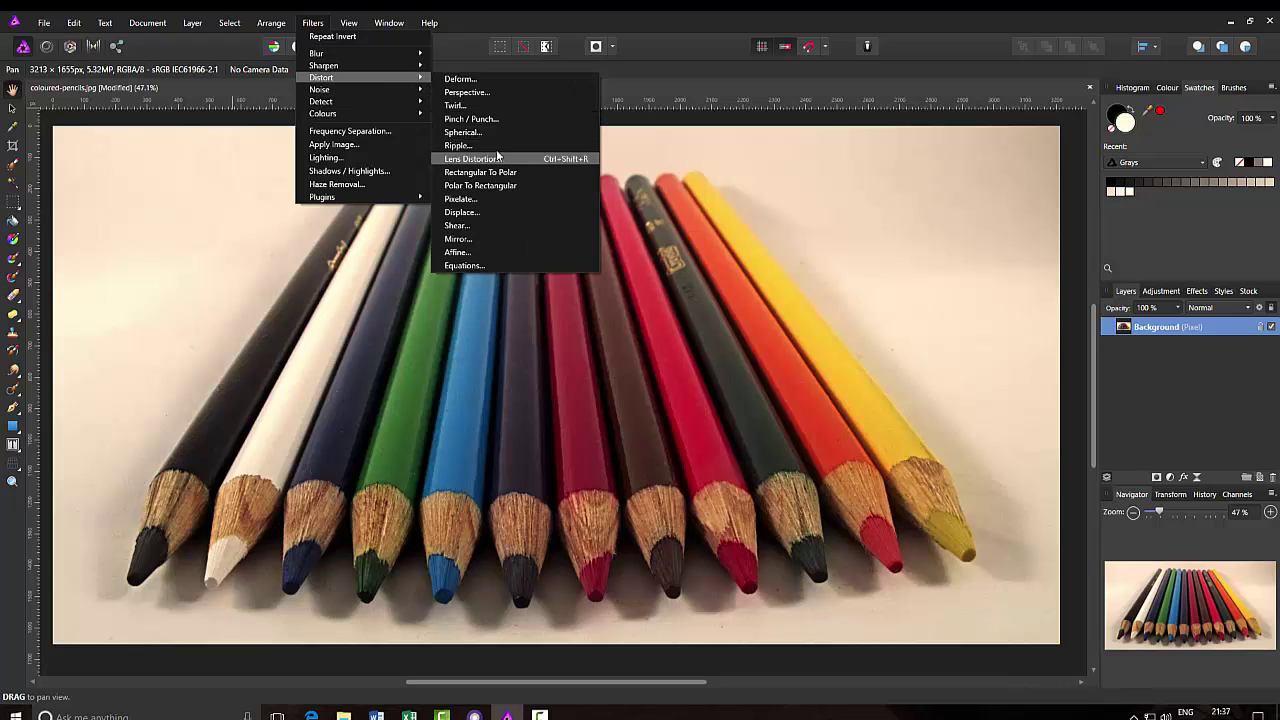
pyautogui.click(458, 226)
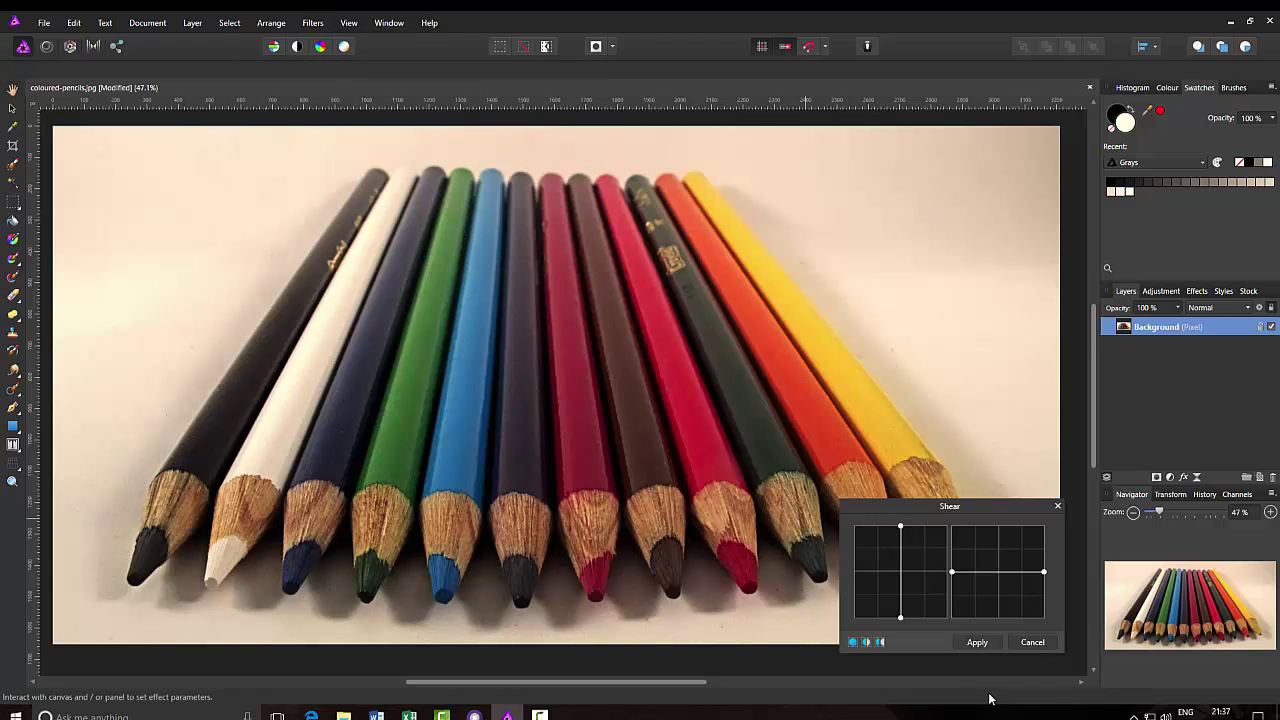
pyautogui.click(1036, 642)
pyautogui.click(314, 23)
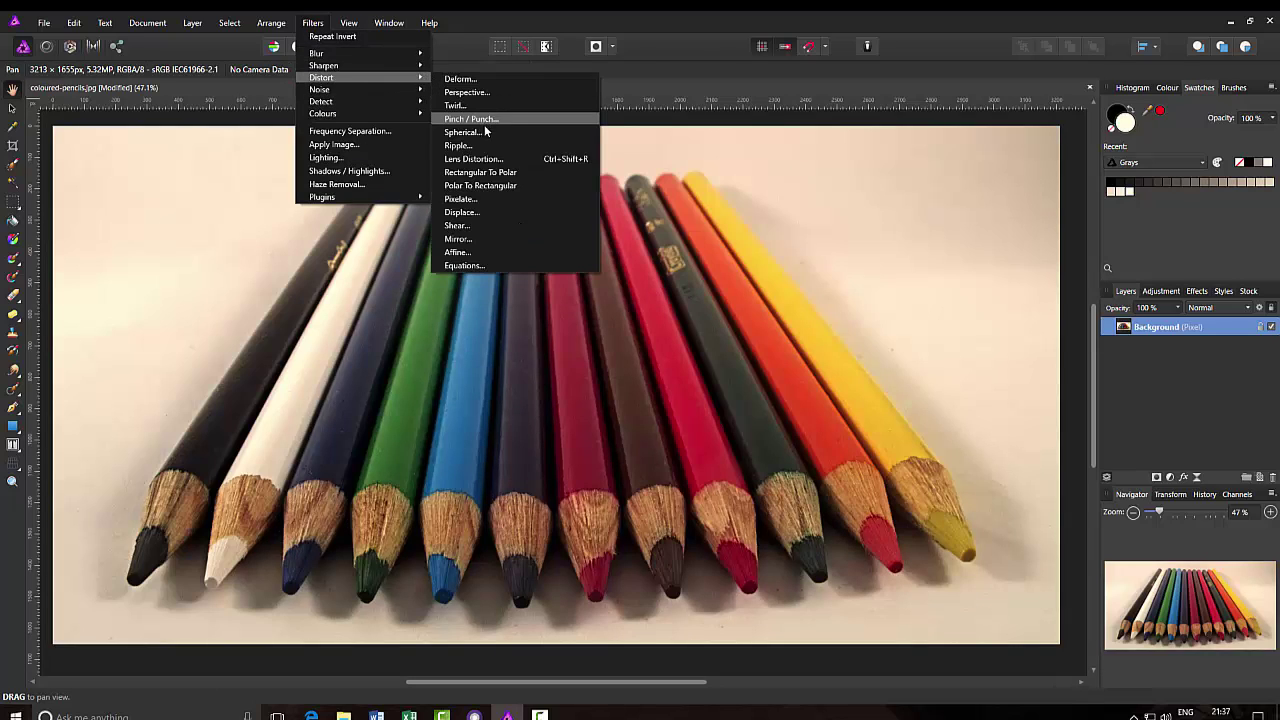
# Step: Preview a Spherical distortion, varying intensity and radius between 1024 px and 0 px, then cancel
pyautogui.click(476, 132)
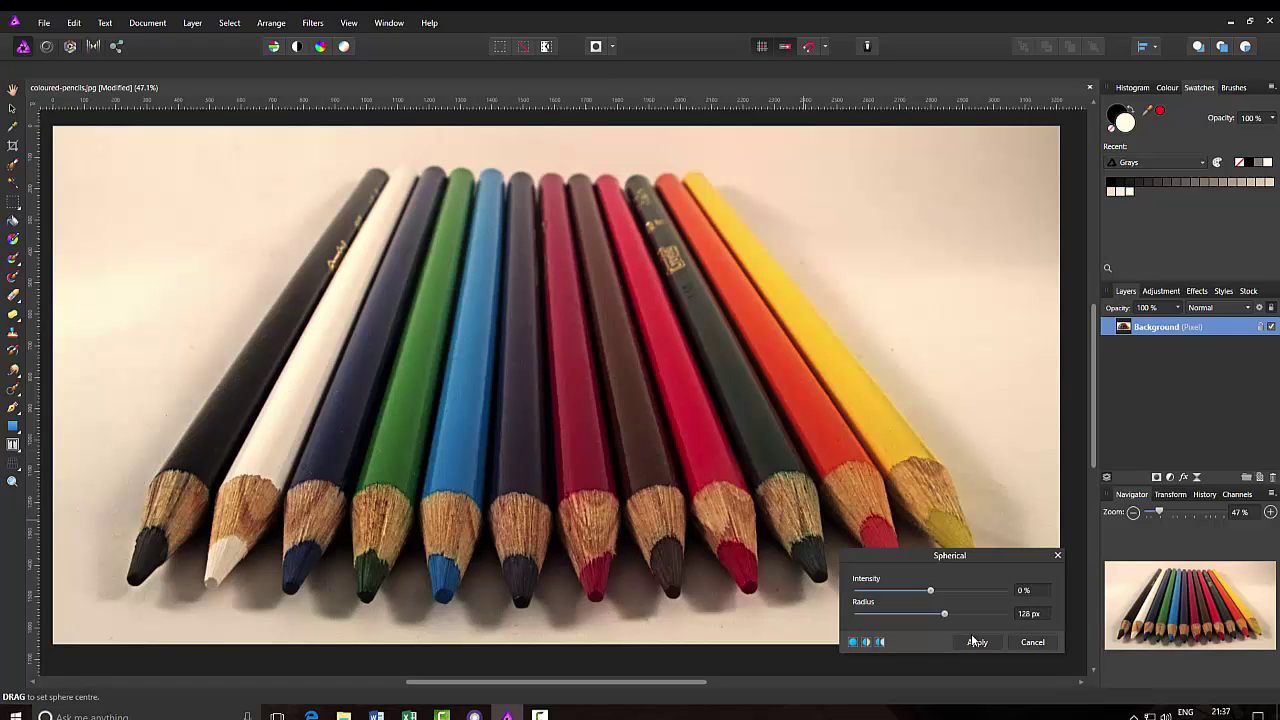
pyautogui.moveTo(931, 591); pyautogui.dragTo(1024, 596)
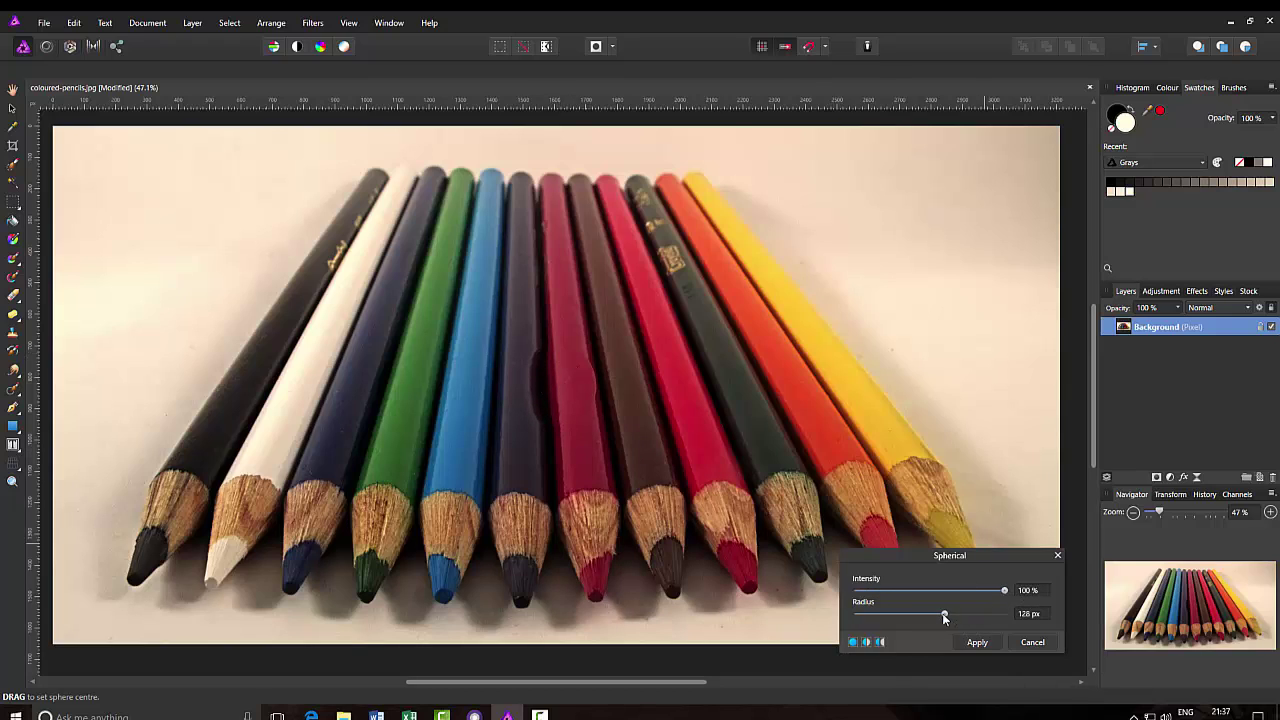
pyautogui.moveTo(944, 615); pyautogui.dragTo(1007, 615)
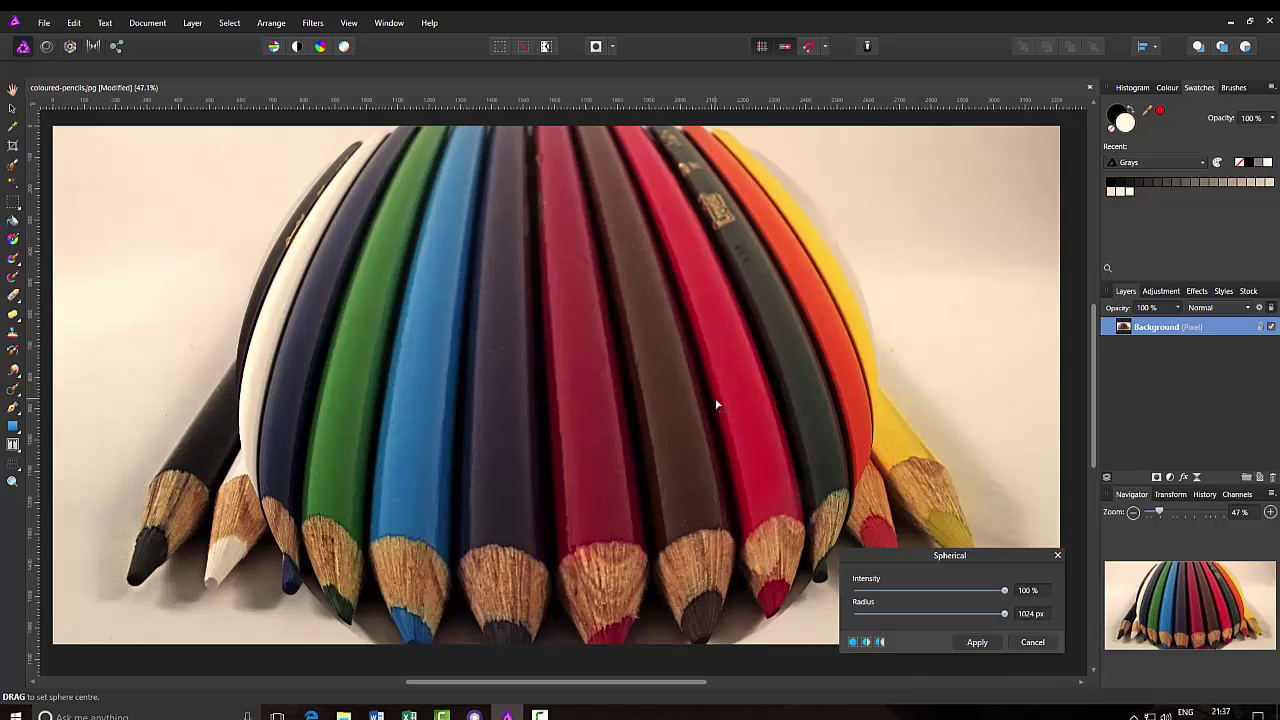
pyautogui.moveTo(1006, 618); pyautogui.dragTo(855, 617)
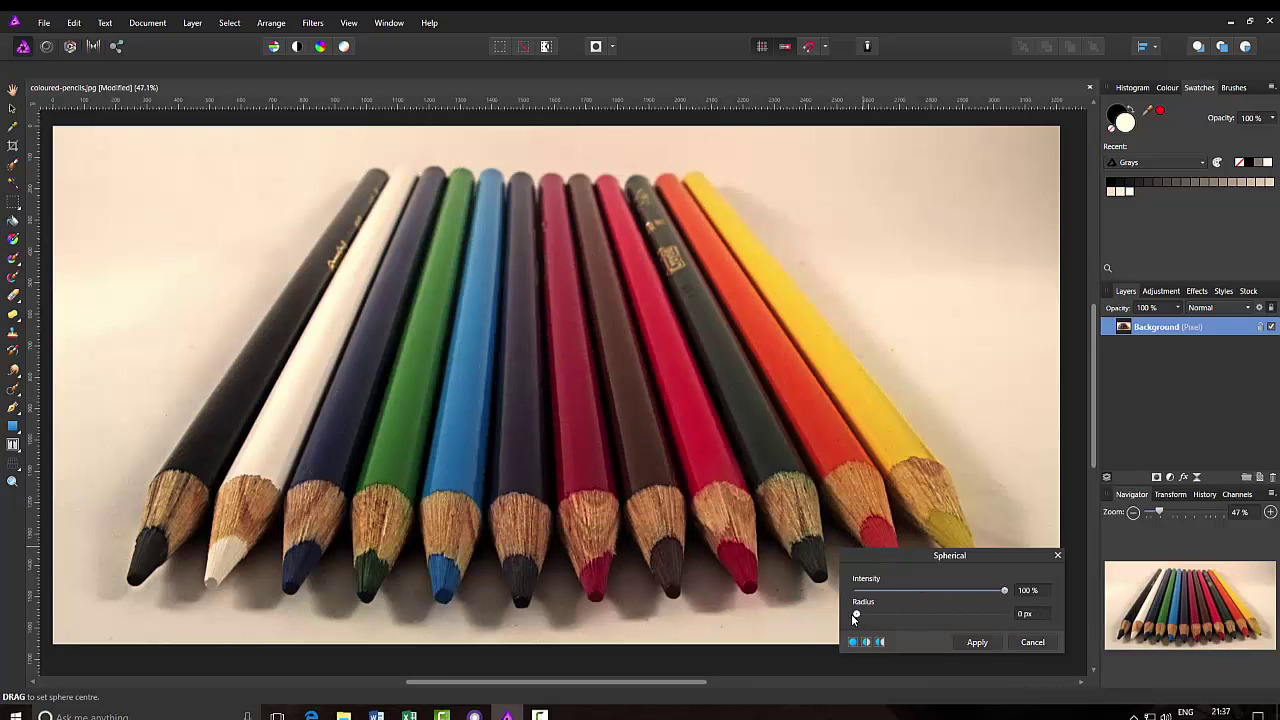
pyautogui.moveTo(1003, 591)
pyautogui.mouseDown()
pyautogui.moveTo(855, 591)
pyautogui.moveTo(903, 591)
pyautogui.moveTo(898, 613)
pyautogui.moveTo(1014, 620)
pyautogui.moveTo(955, 619)
pyautogui.mouseUp()
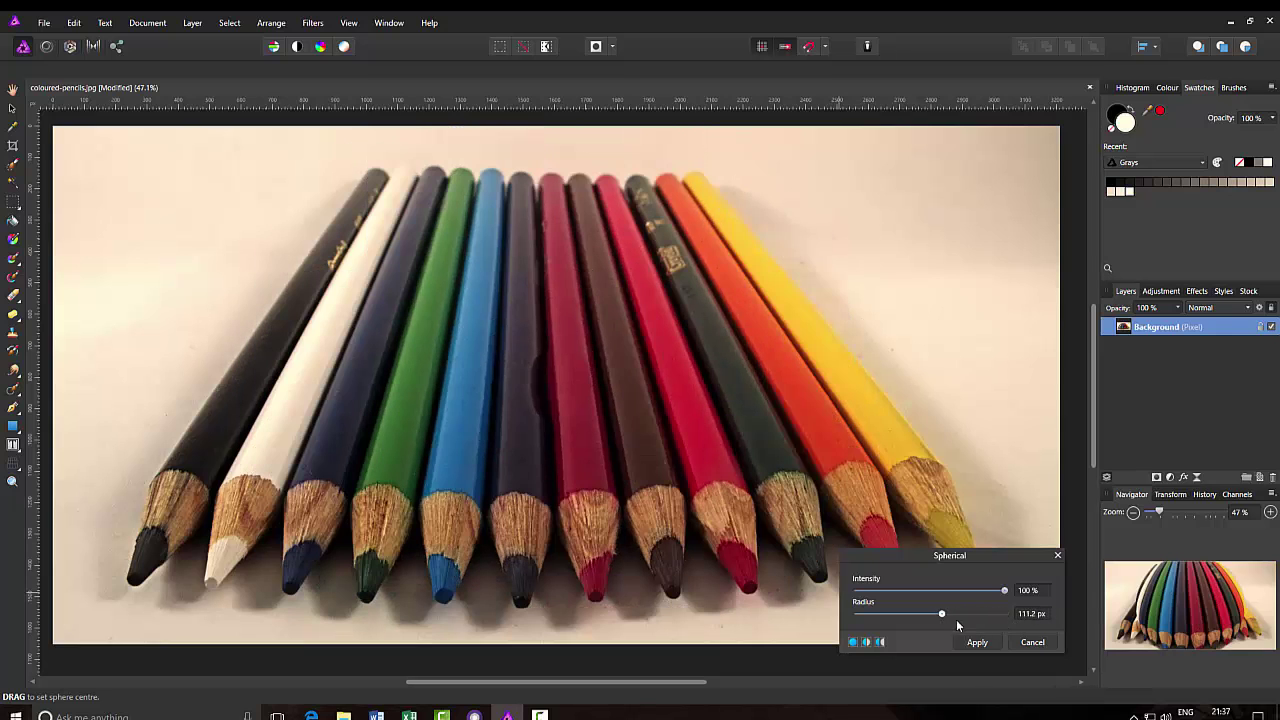
pyautogui.click(1033, 642)
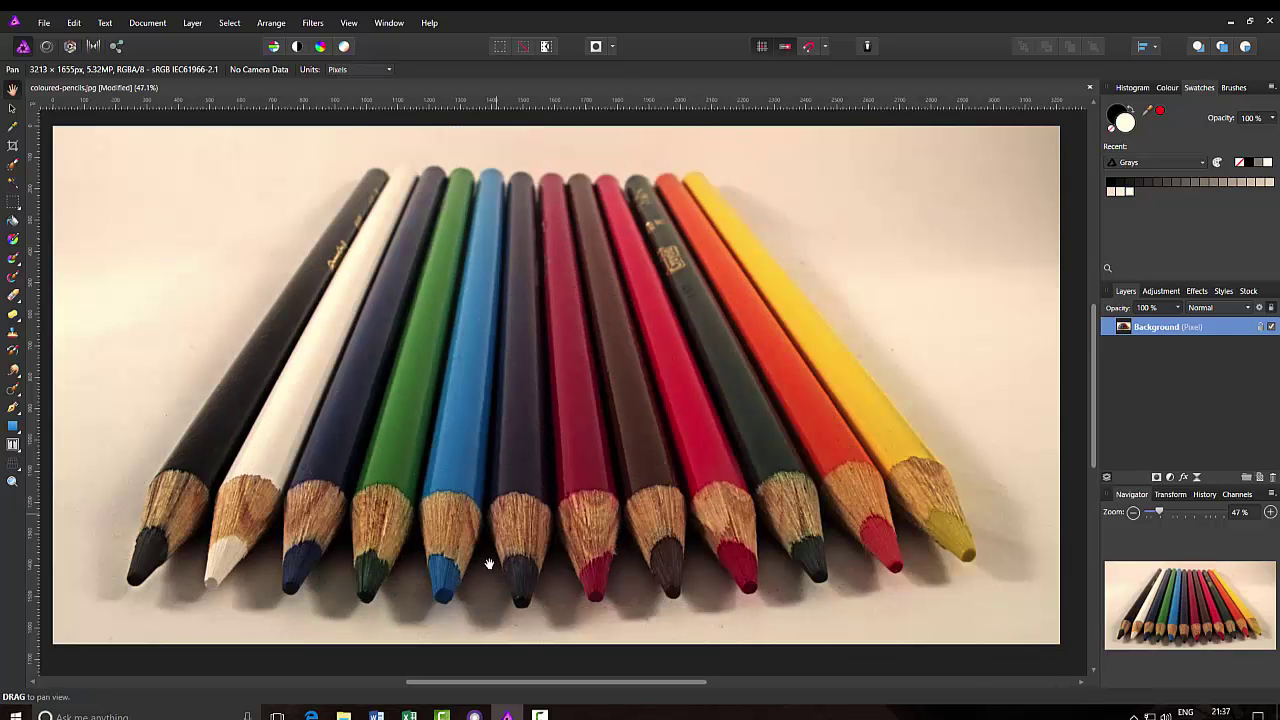
# Step: In PhotoPlus X8, preview Effects > Distort > Sphere at intensities from 100 to -100, then cancel
pyautogui.click(474, 714)
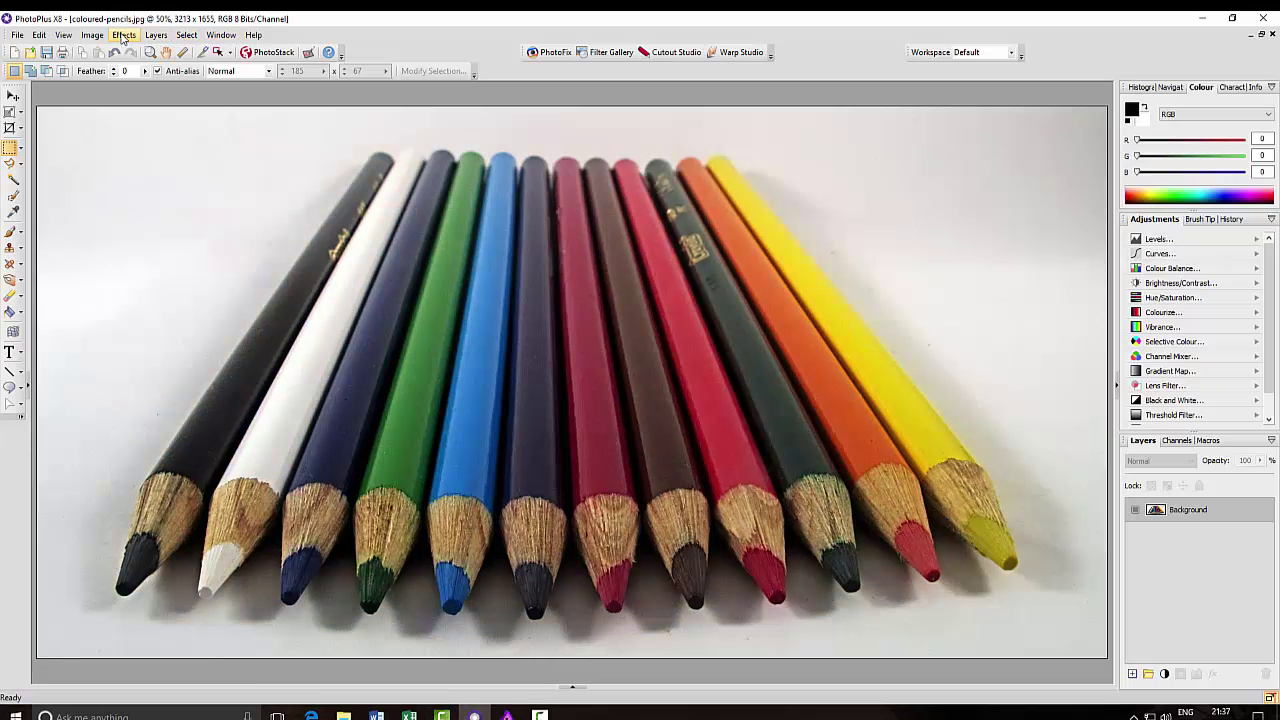
pyautogui.click(123, 36)
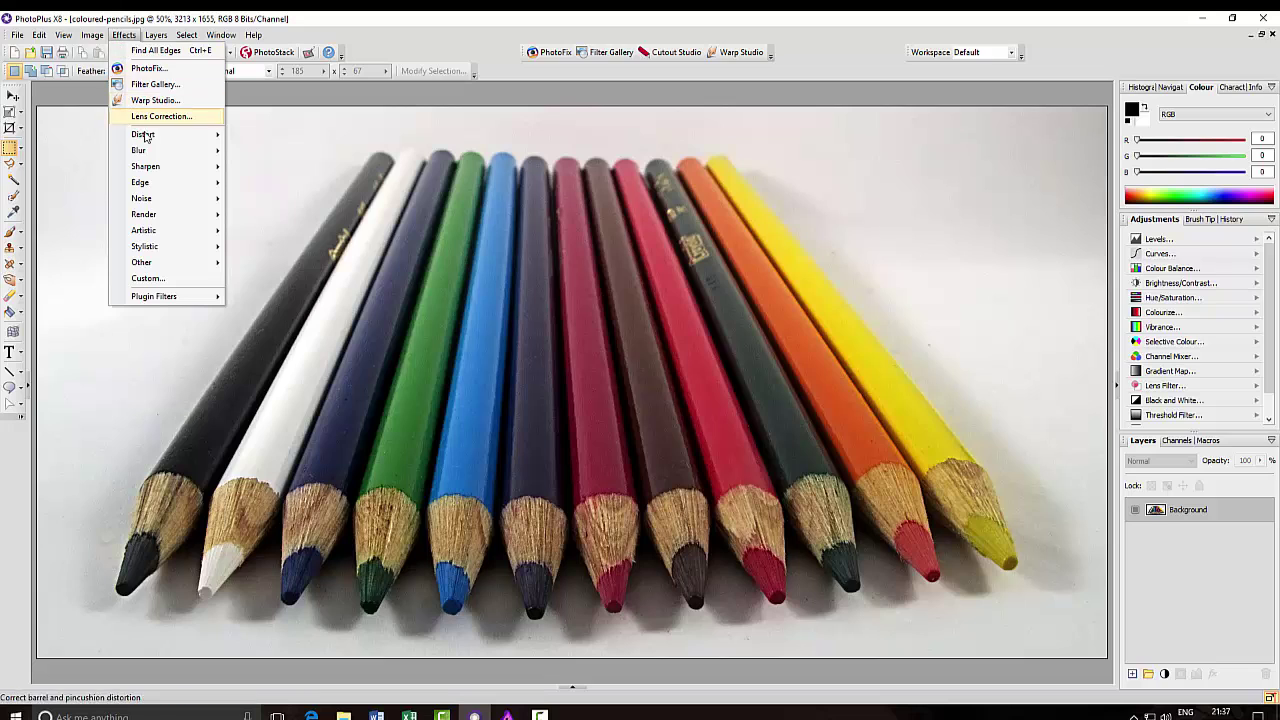
pyautogui.moveTo(193, 139)
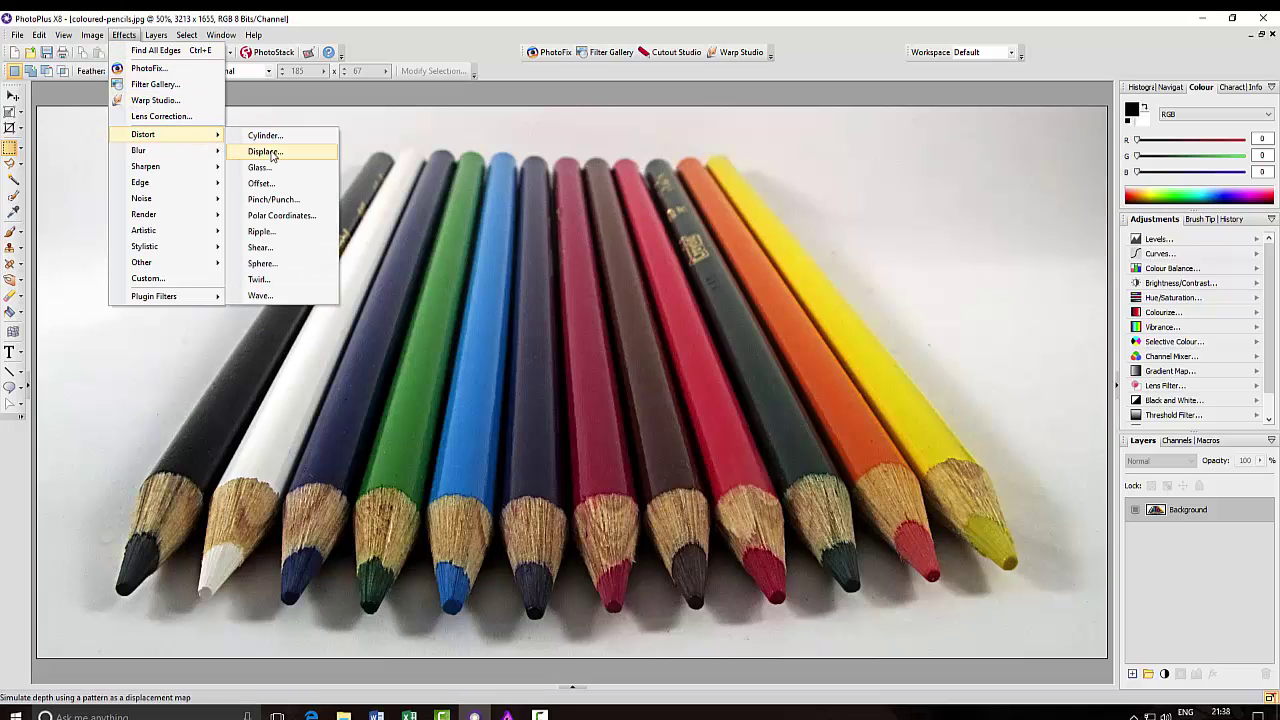
pyautogui.click(260, 264)
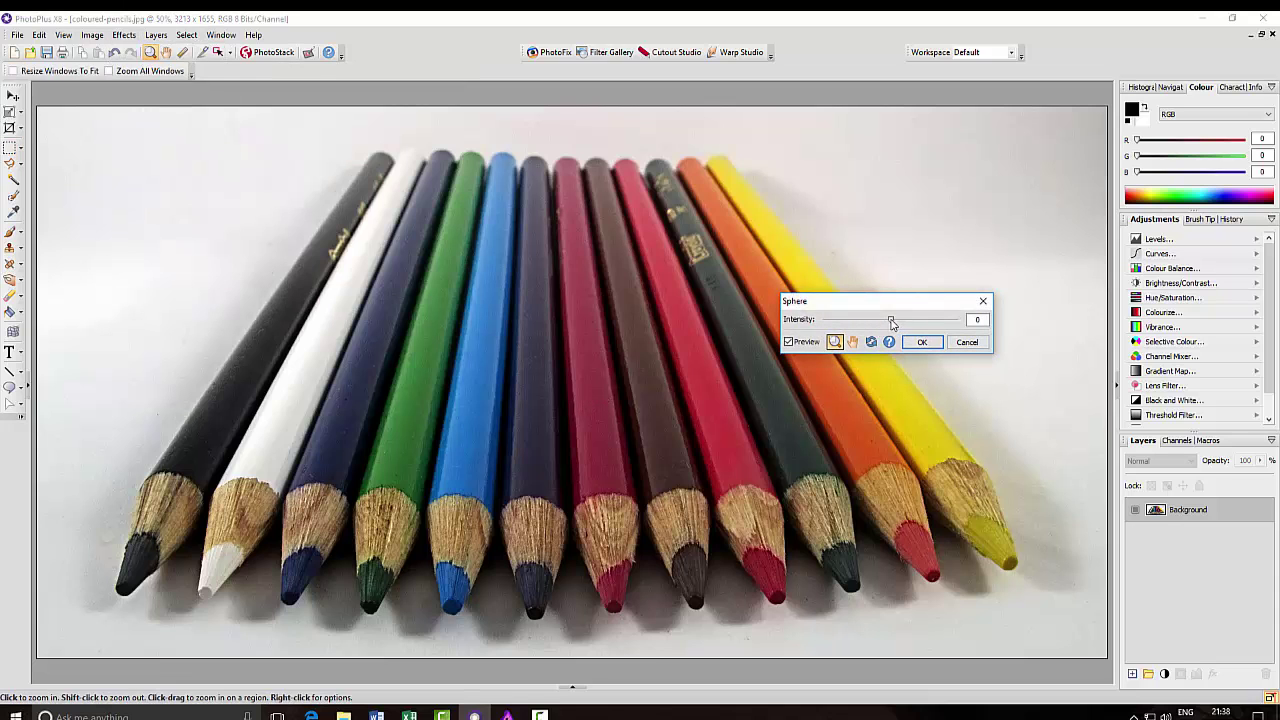
pyautogui.moveTo(892, 323)
pyautogui.mouseDown()
pyautogui.moveTo(967, 331)
pyautogui.moveTo(816, 324)
pyautogui.mouseUp()
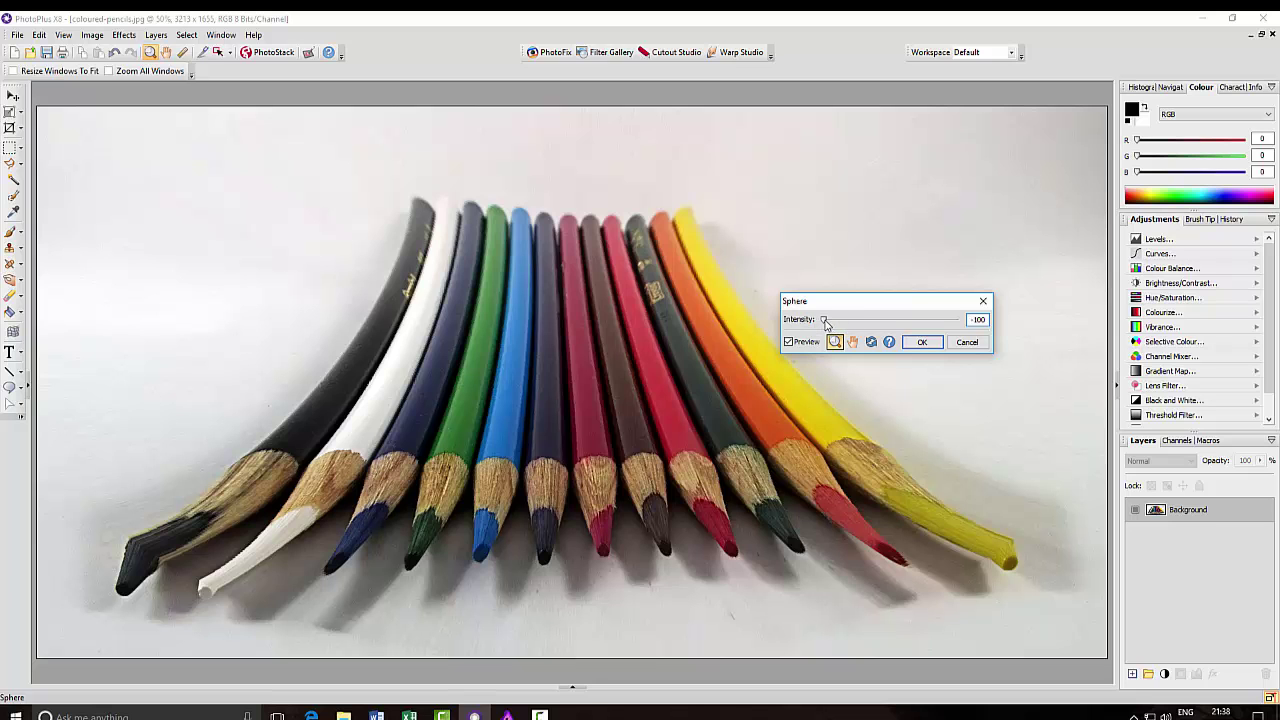
pyautogui.moveTo(824, 322)
pyautogui.mouseDown()
pyautogui.moveTo(934, 330)
pyautogui.moveTo(891, 328)
pyautogui.mouseUp()
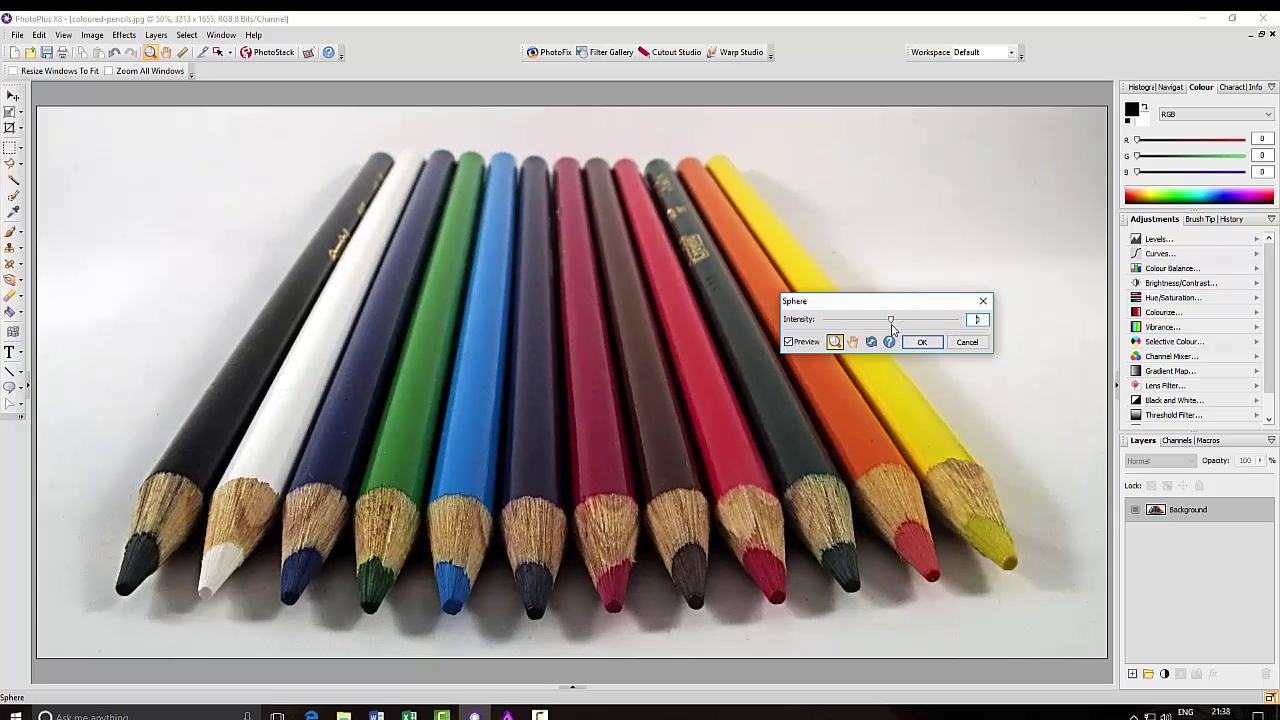
pyautogui.click(966, 342)
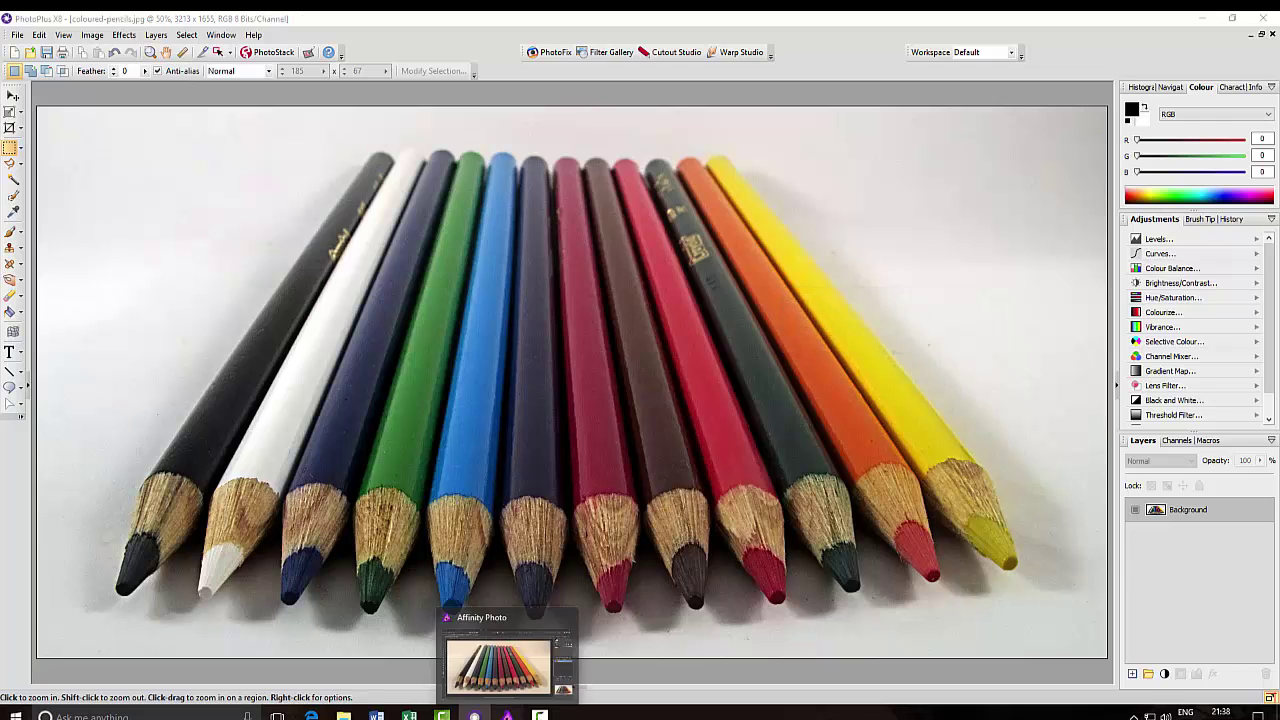
# Step: Back in Affinity Photo, view the Filters > Colours submenu and close it unapplied
pyautogui.click(507, 716)
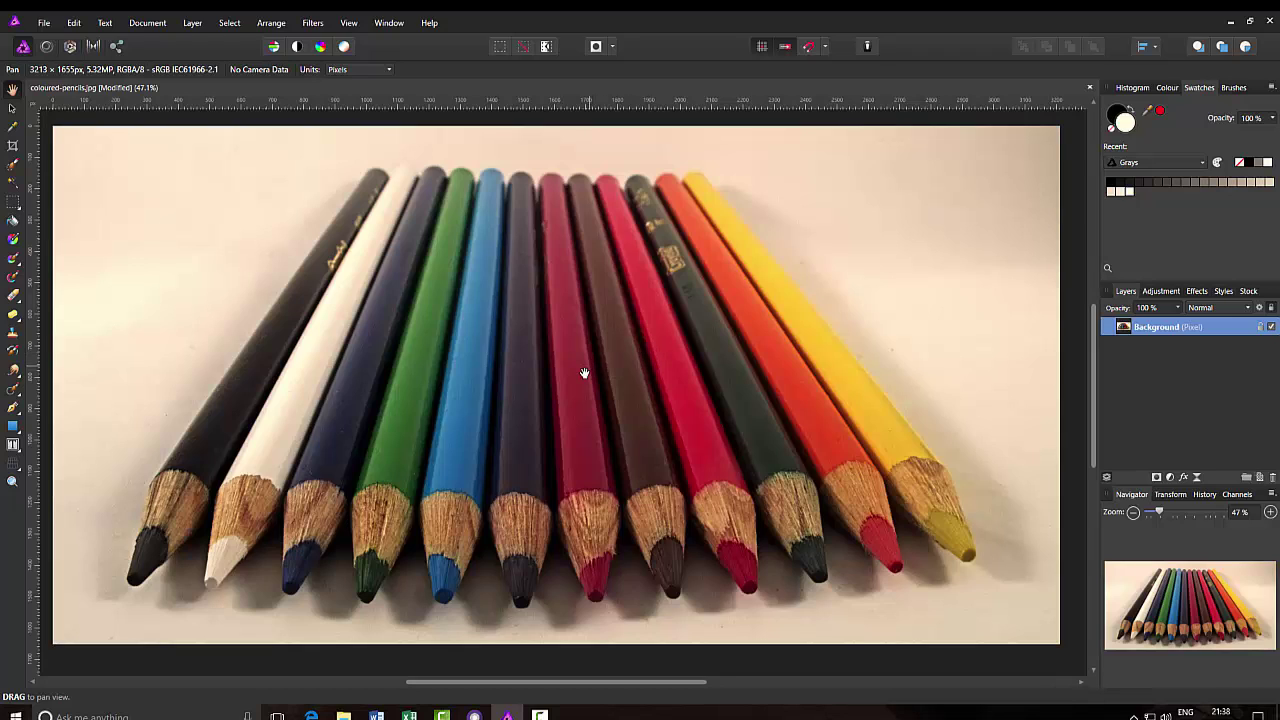
pyautogui.click(313, 23)
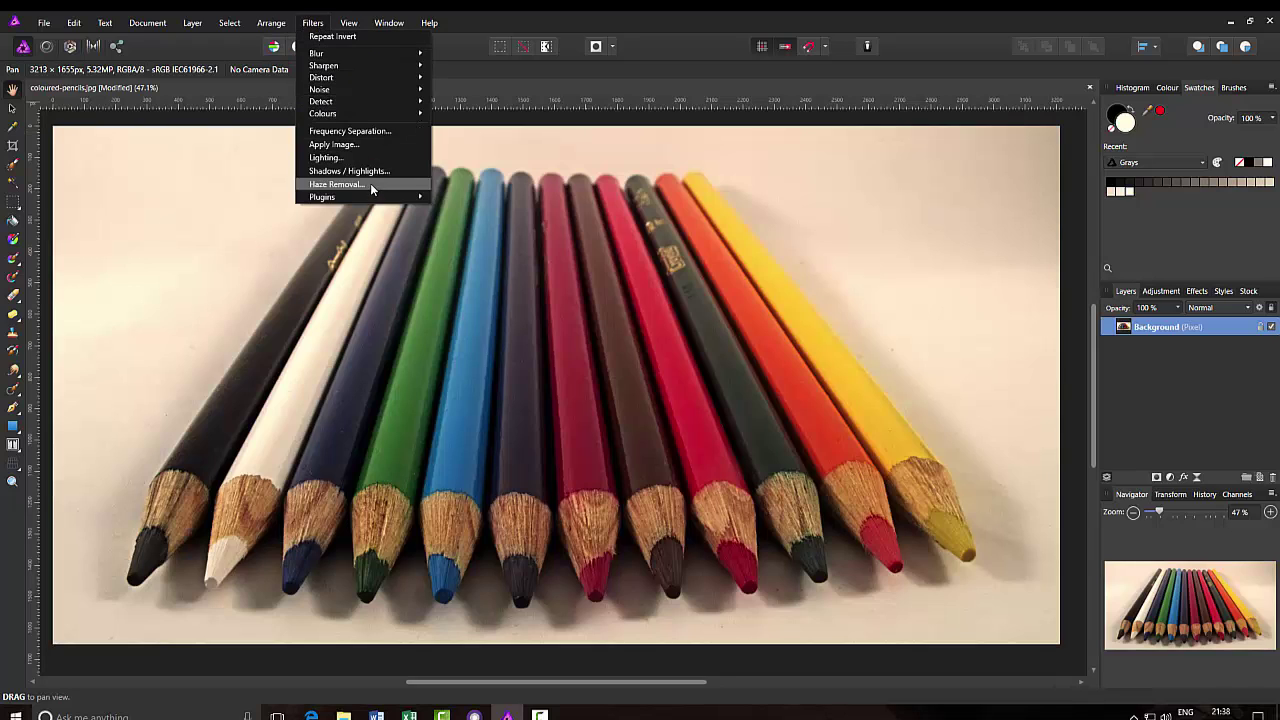
pyautogui.moveTo(341, 113)
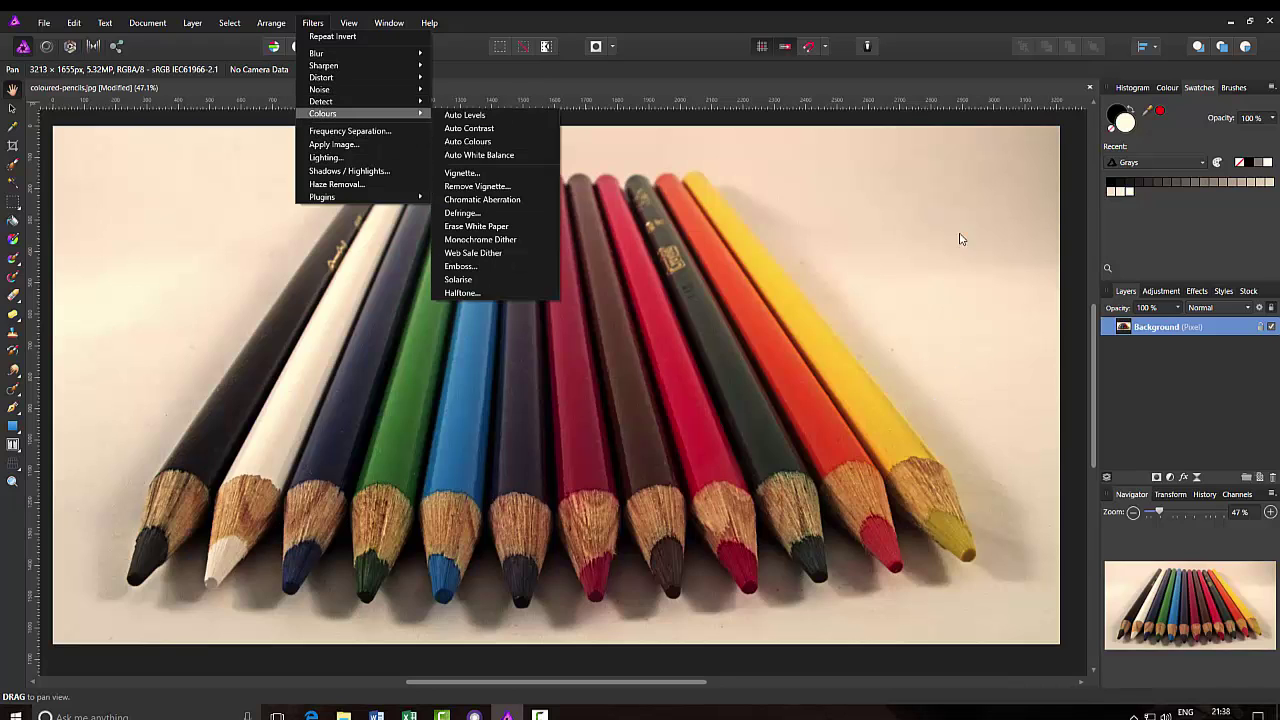
pyautogui.press('Escape')
pyautogui.press('Escape')
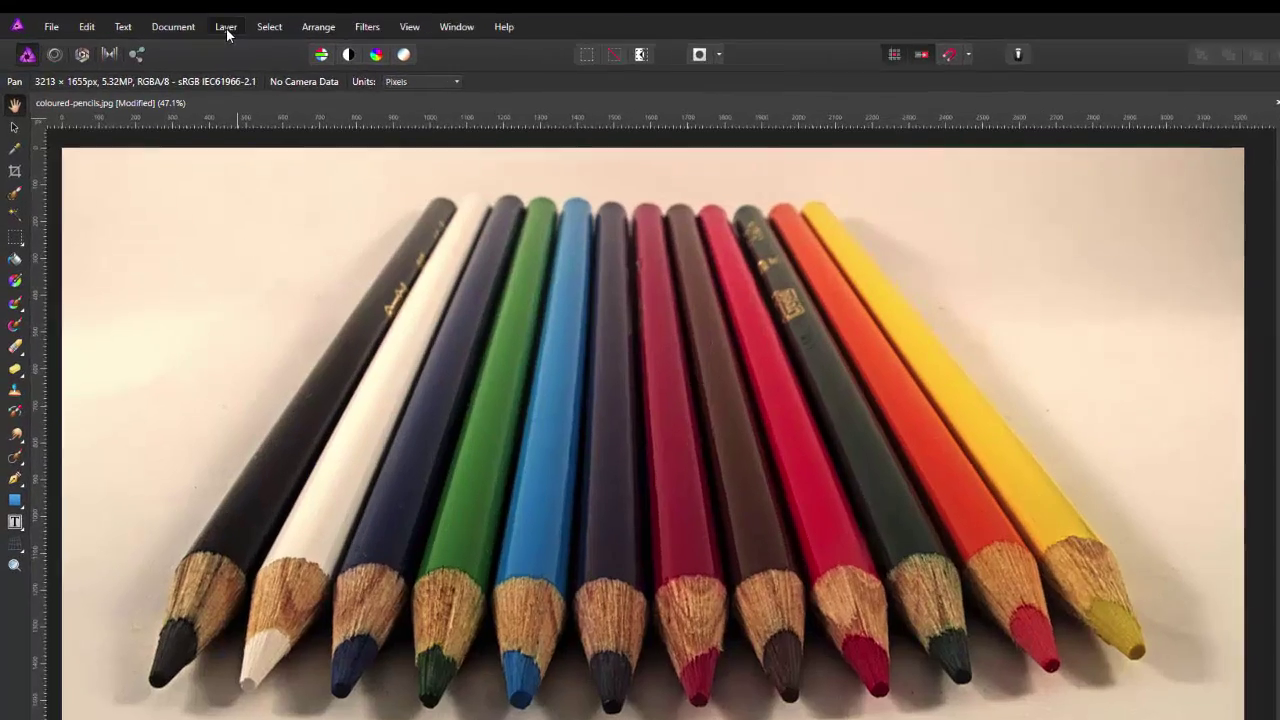
# Step: Show the New Live Filter Layer submenu from Affinity Photo's Layer menu
pyautogui.click(193, 24)
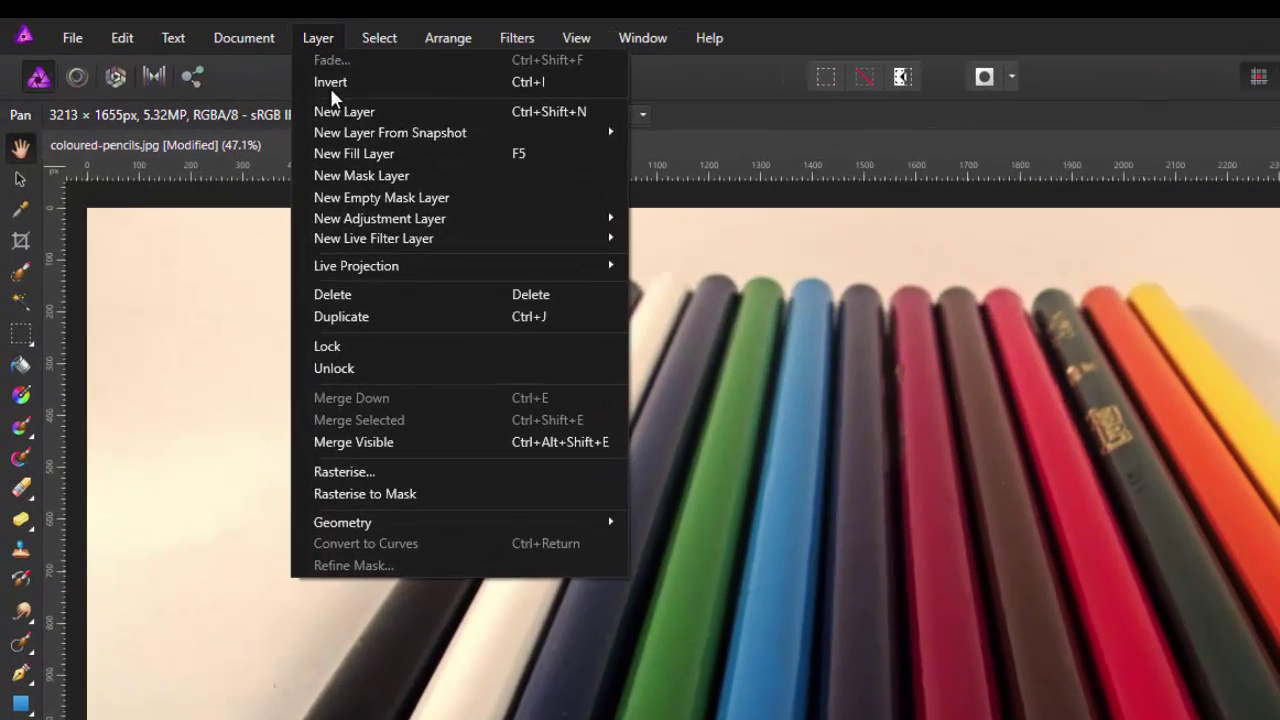
pyautogui.moveTo(377, 244)
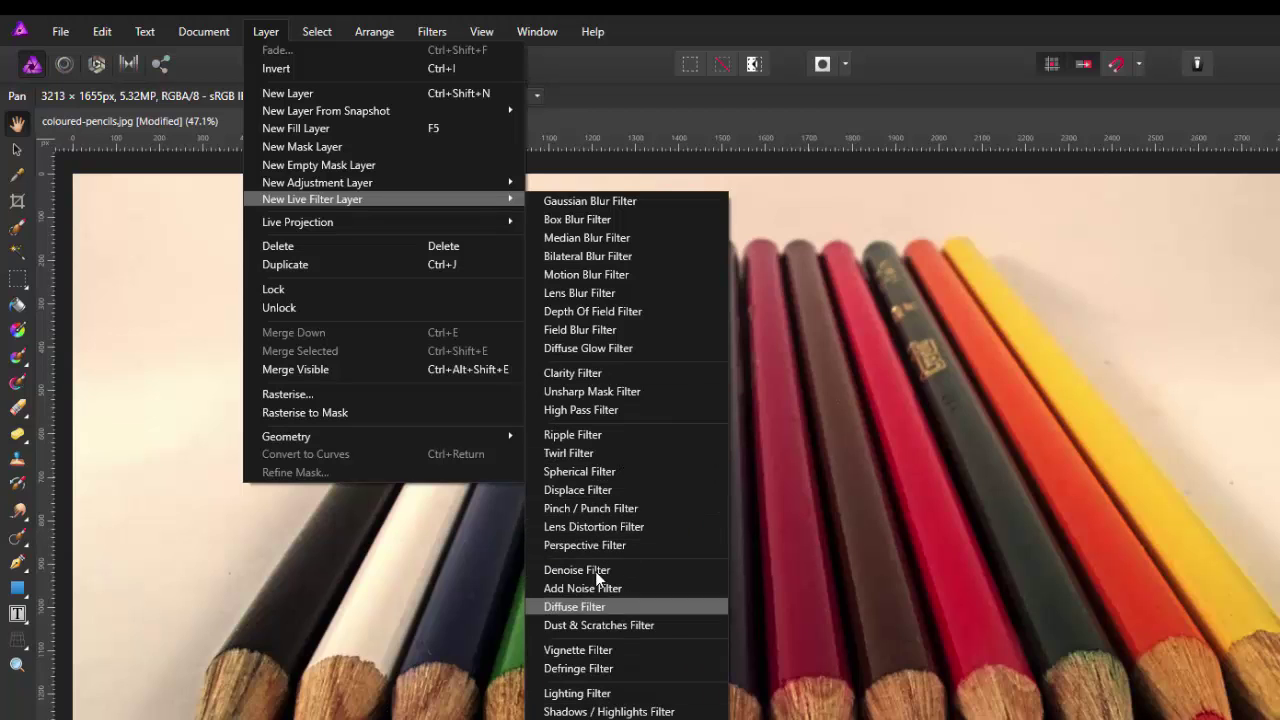
# Step: Add a live Spherical filter with 1024 px radius and 100% intensity
pyautogui.click(597, 474)
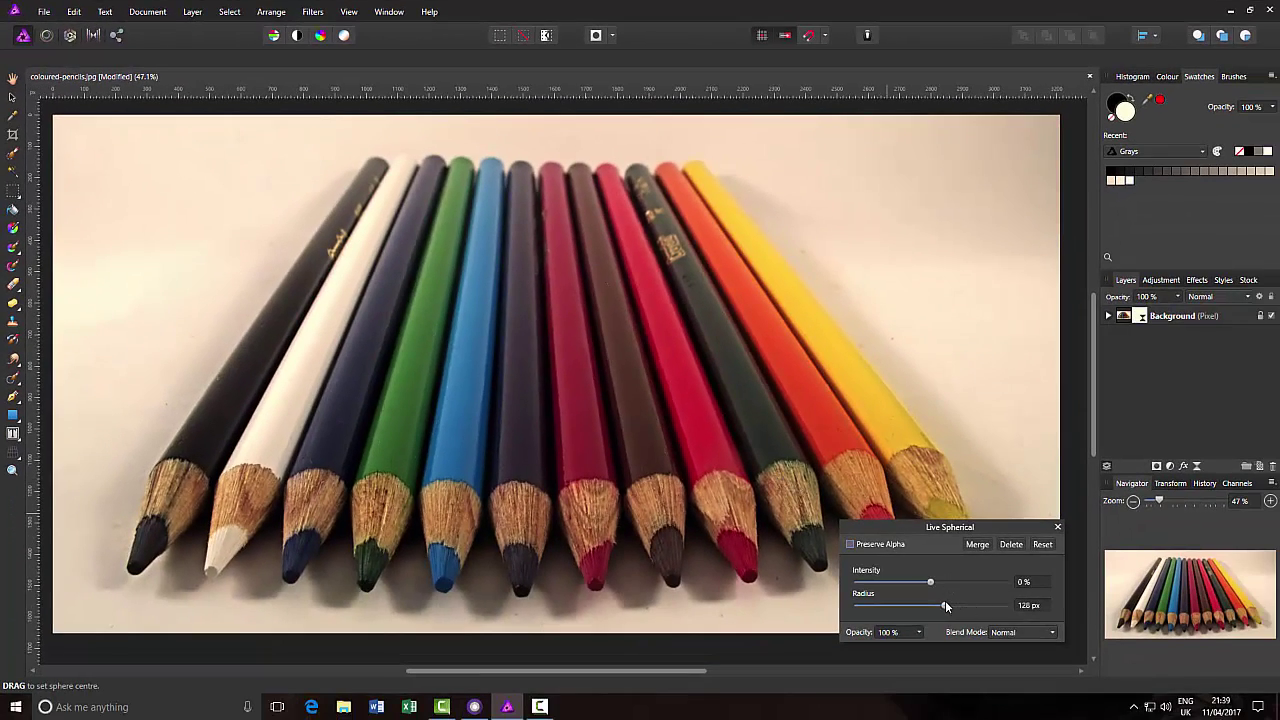
pyautogui.moveTo(945, 608); pyautogui.dragTo(1005, 606)
pyautogui.moveTo(931, 584); pyautogui.dragTo(1011, 587)
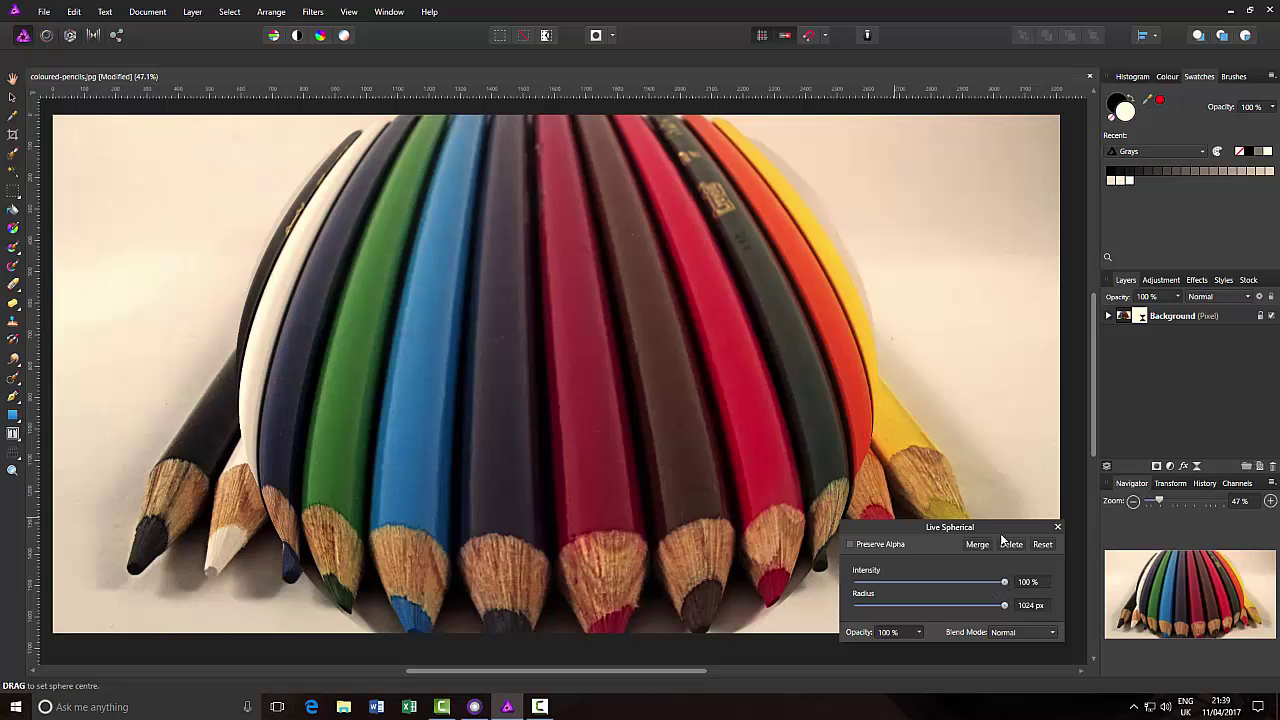
pyautogui.moveTo(996, 527); pyautogui.dragTo(969, 418)
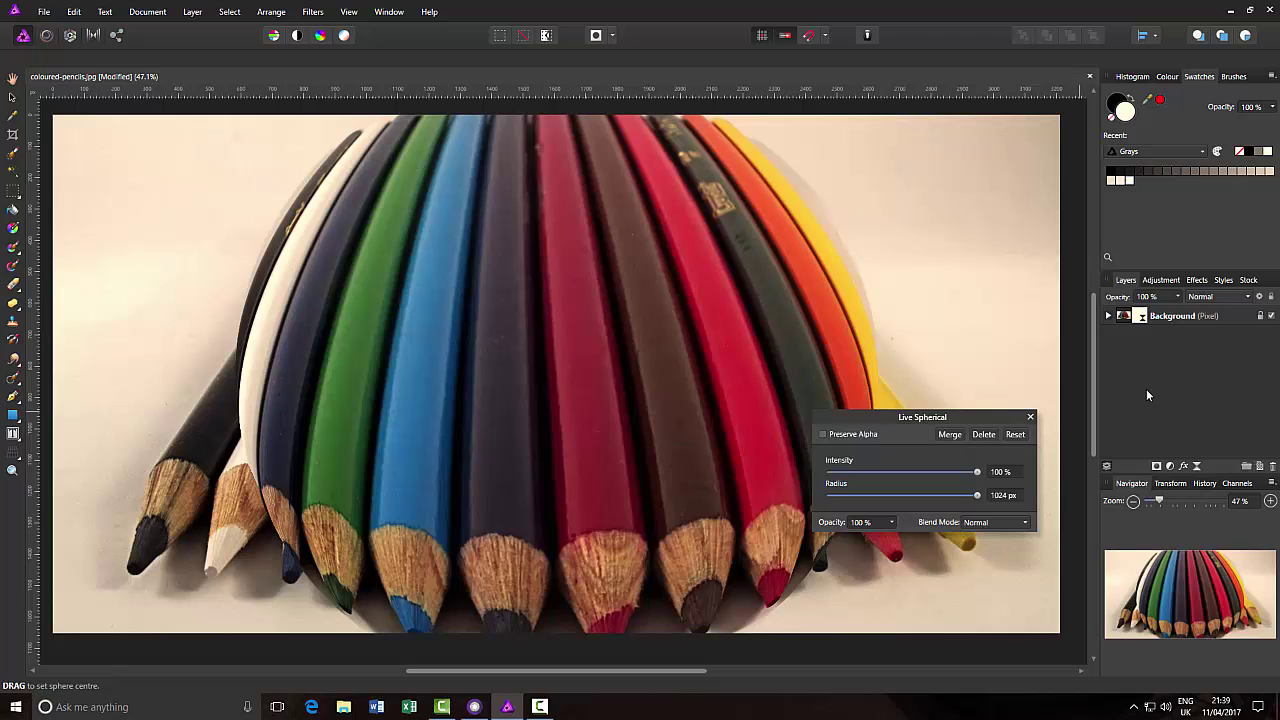
pyautogui.click(1030, 417)
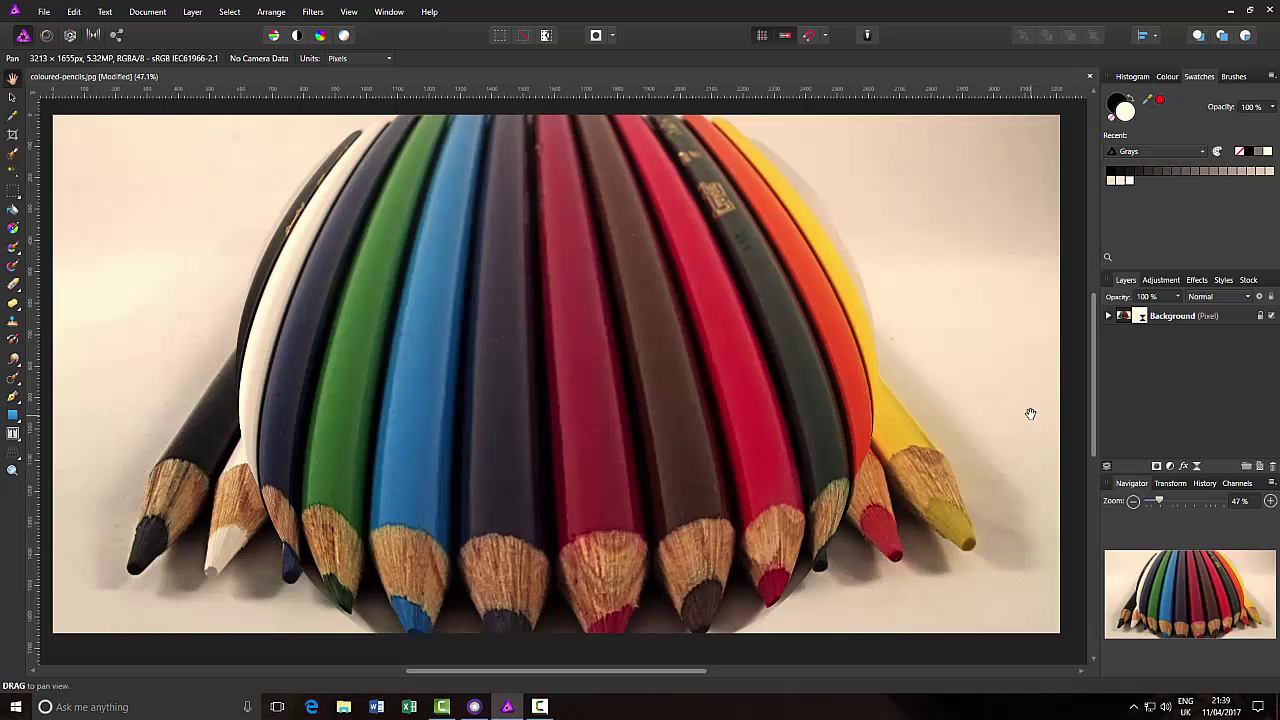
# Step: Add a new empty Pixel layer above the Background layer
pyautogui.click(1108, 316)
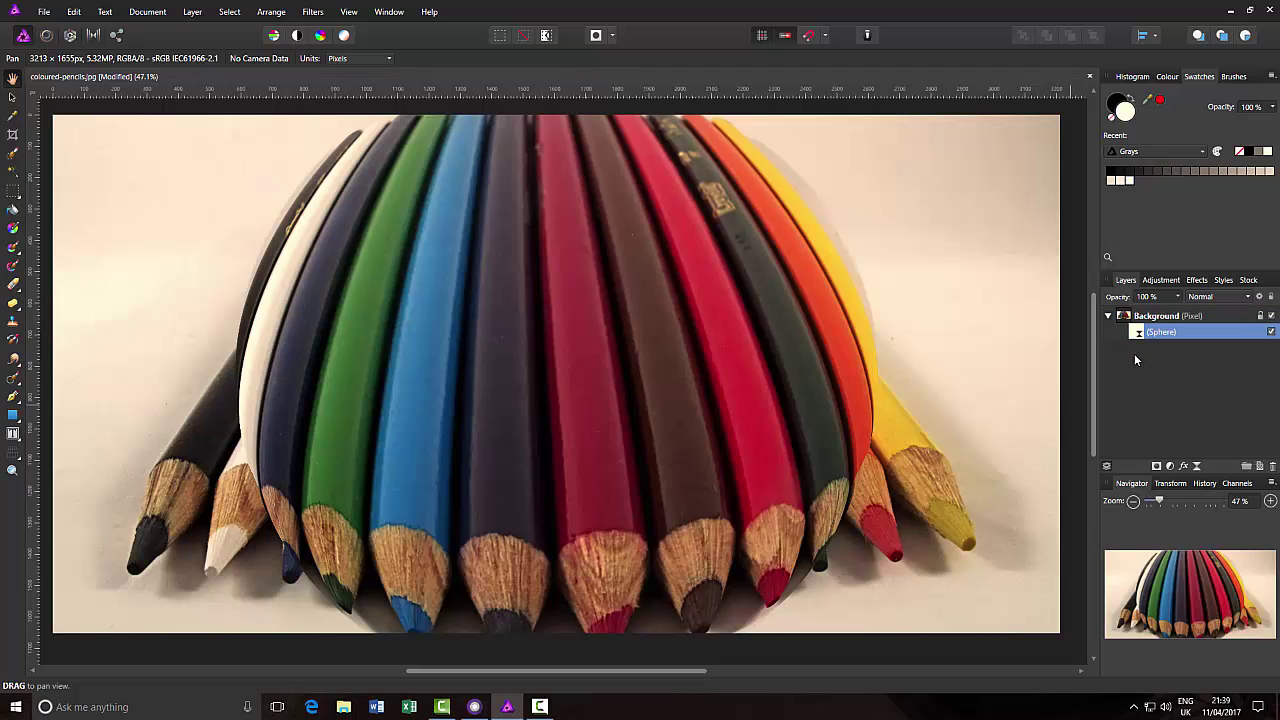
pyautogui.click(1213, 316)
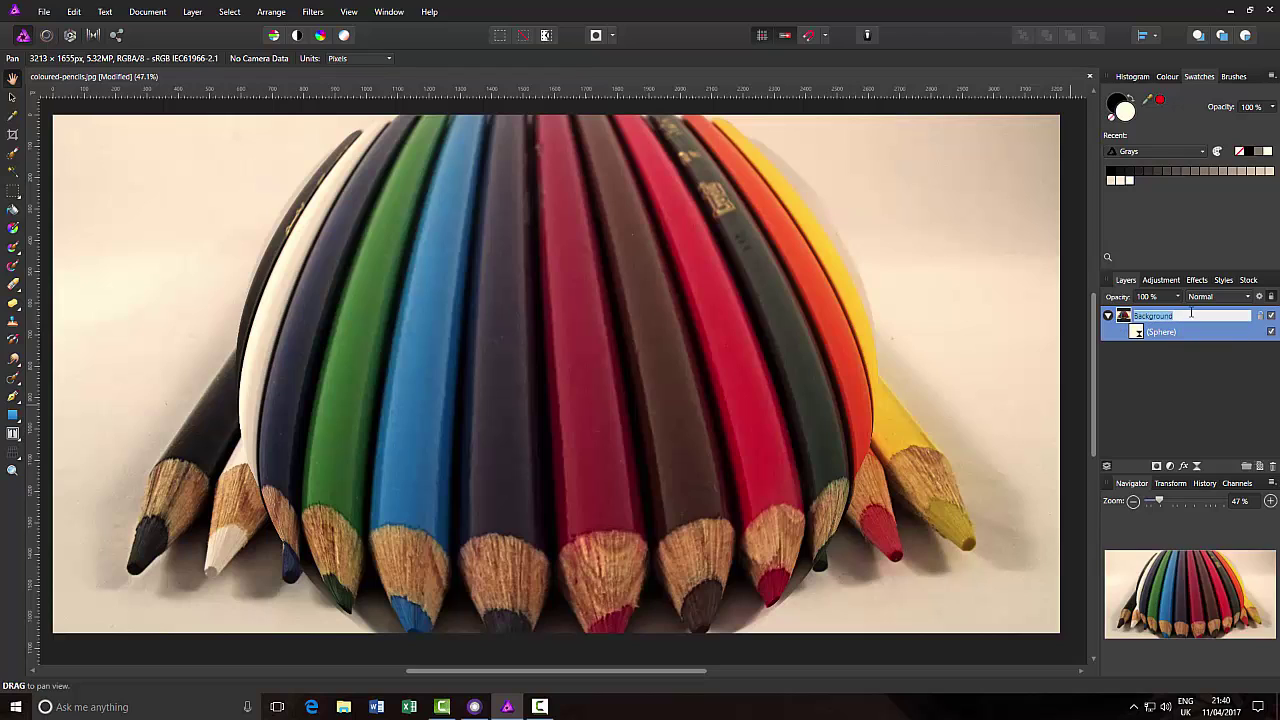
pyautogui.click(1108, 316)
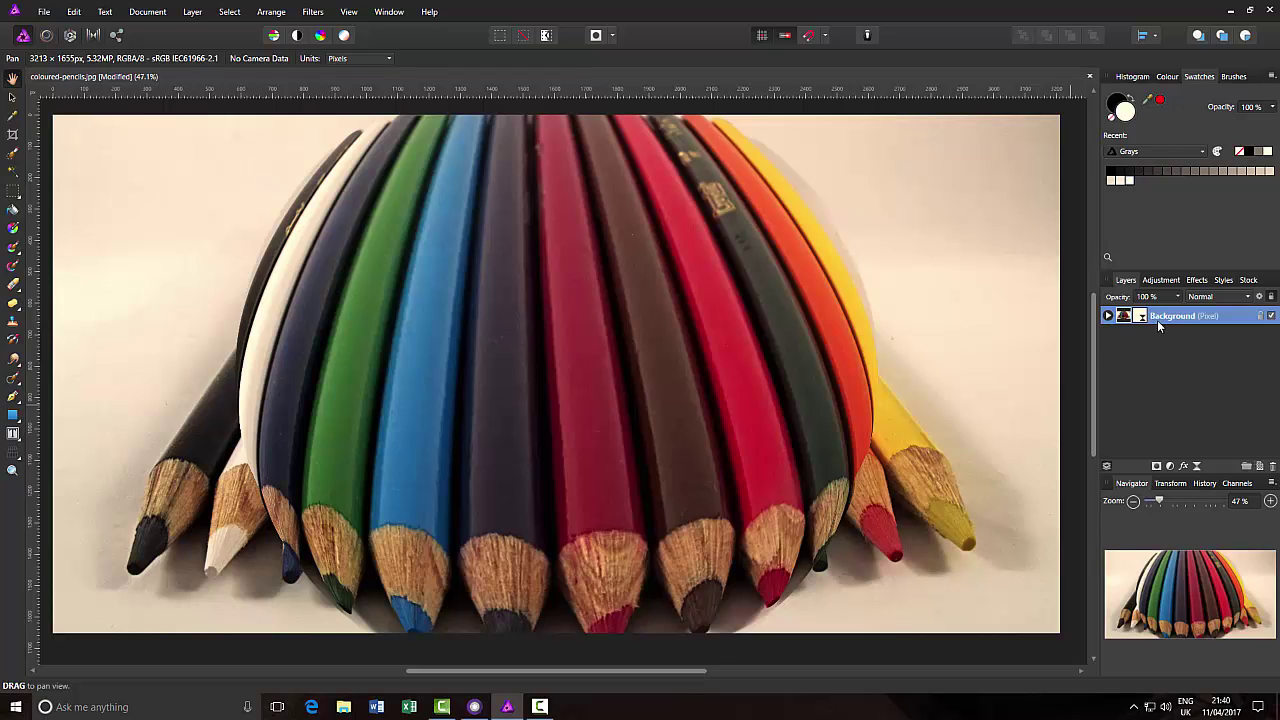
pyautogui.click(1259, 466)
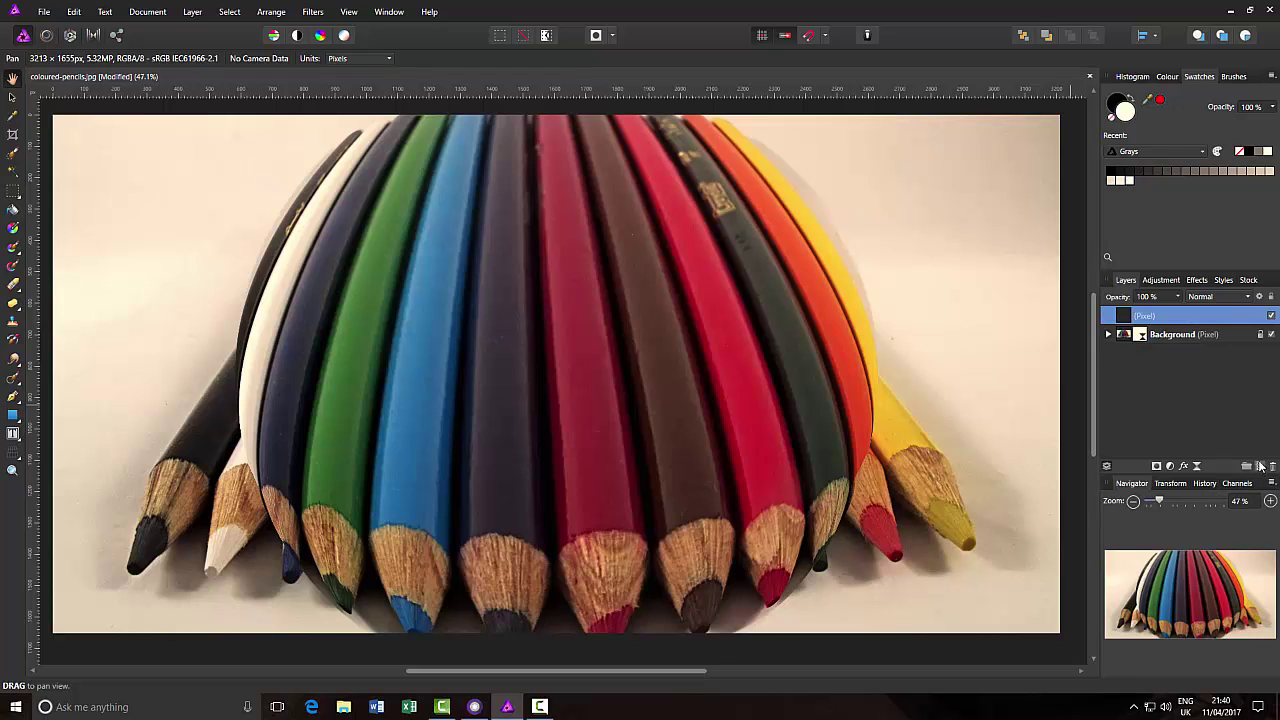
# Step: Reopen the Live Spherical settings of the Sphere filter nested under Background
pyautogui.click(1107, 335)
pyautogui.click(1137, 352)
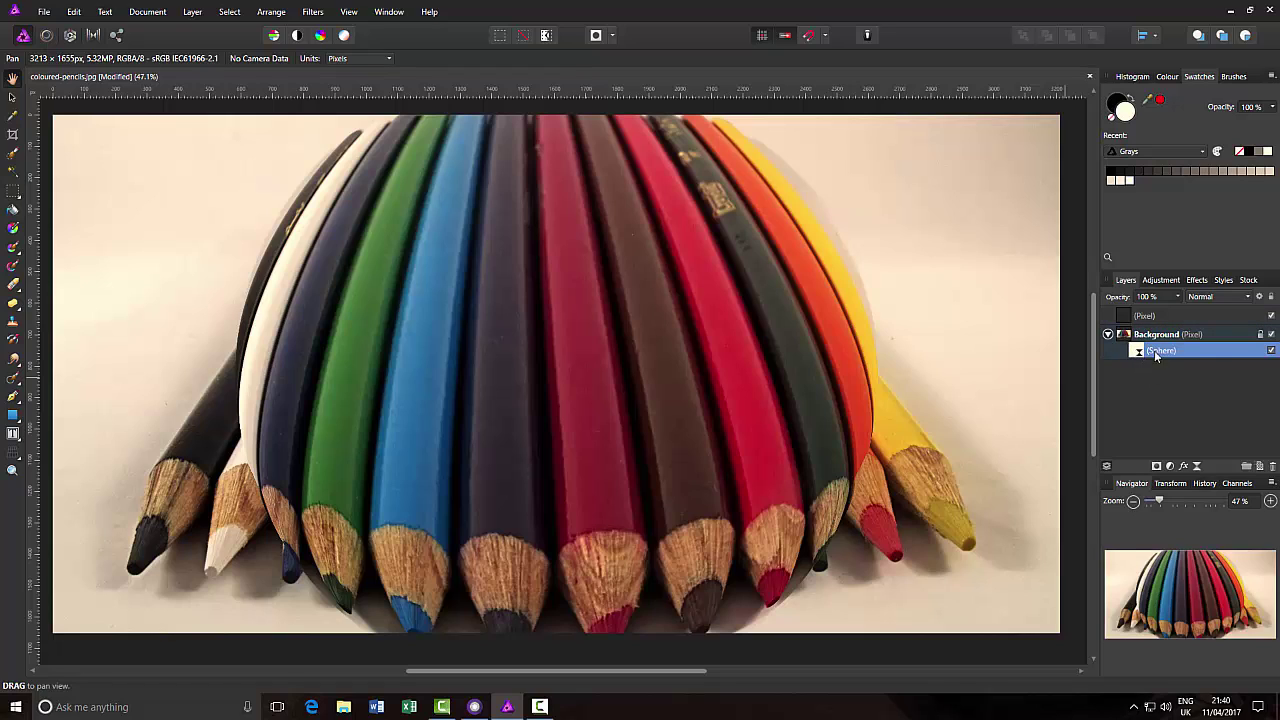
pyautogui.doubleClick(1138, 352)
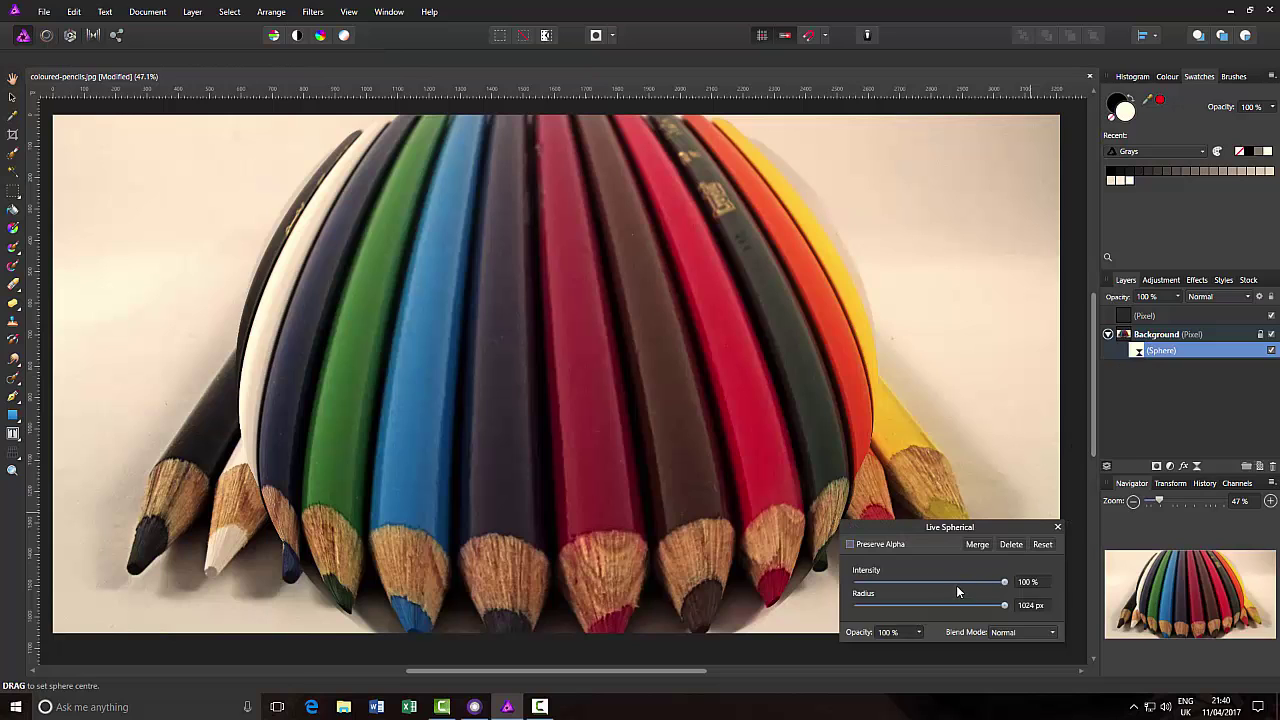
# Step: Retune the Sphere filter to 59% intensity, trying 369 px then settling on 813.5 px radius
pyautogui.moveTo(1004, 605)
pyautogui.mouseDown()
pyautogui.moveTo(978, 607)
pyautogui.moveTo(997, 583)
pyautogui.moveTo(975, 589)
pyautogui.mouseUp()
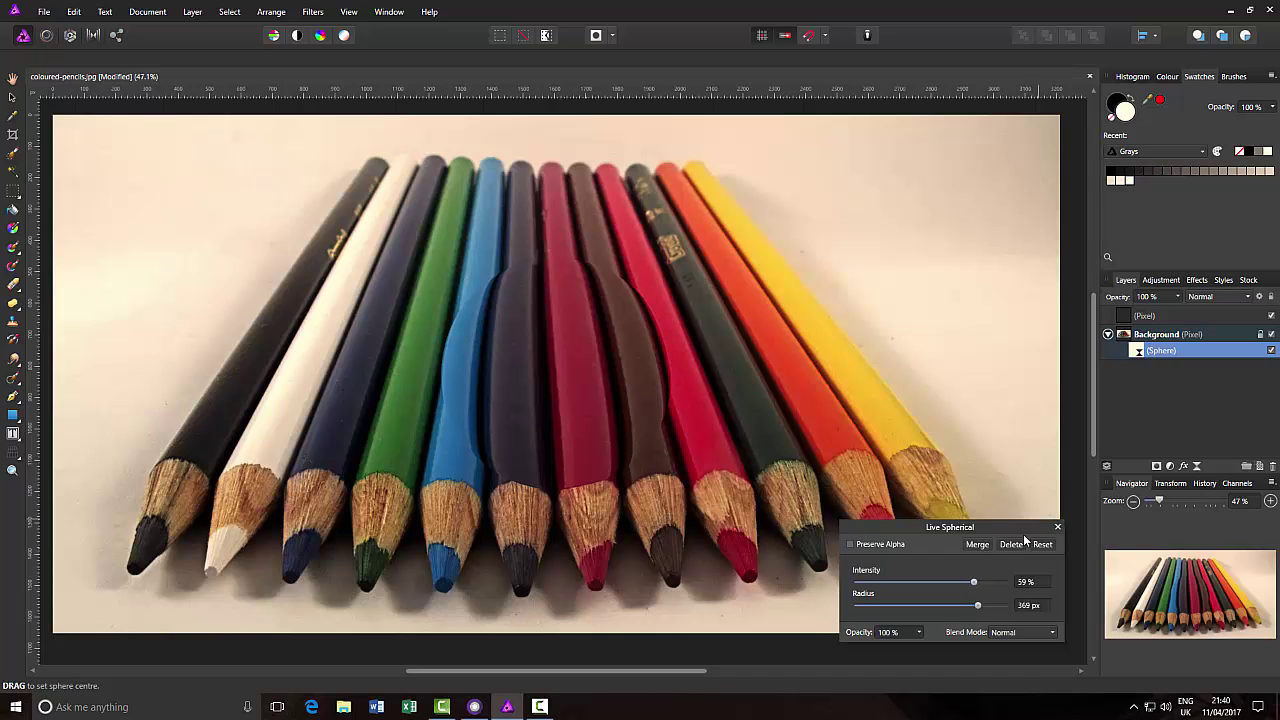
pyautogui.click(1059, 527)
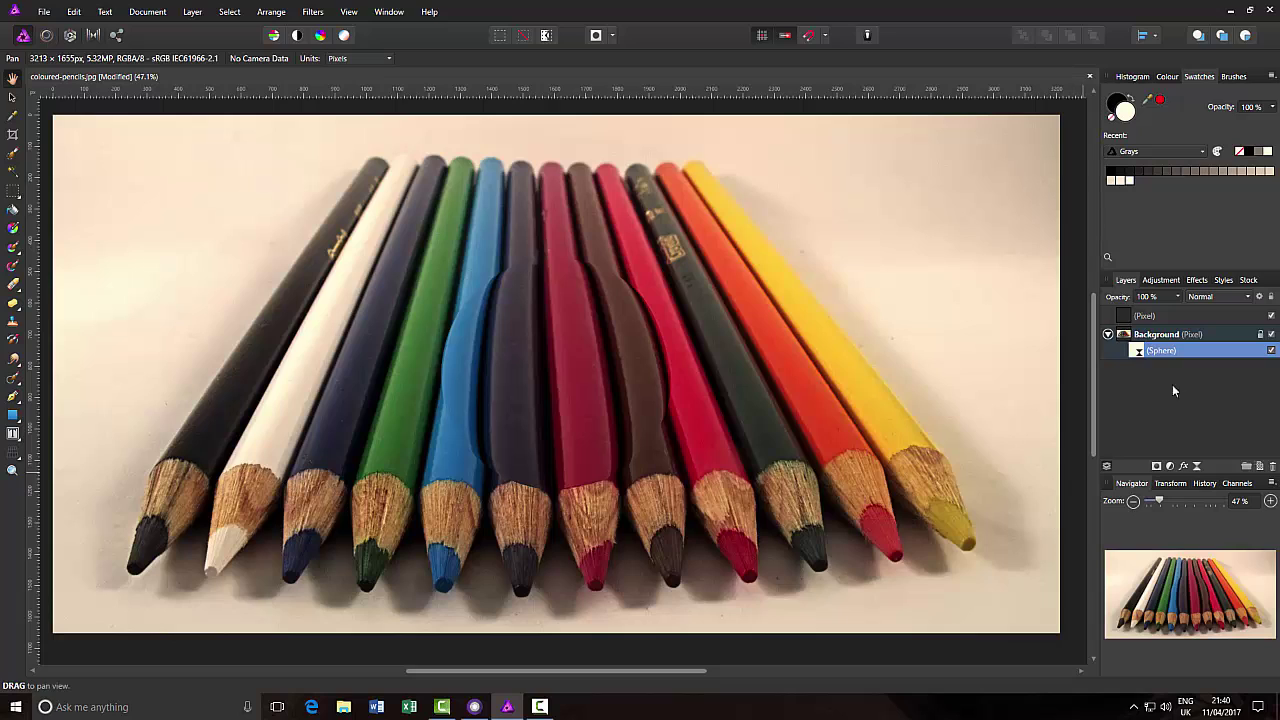
pyautogui.click(1190, 319)
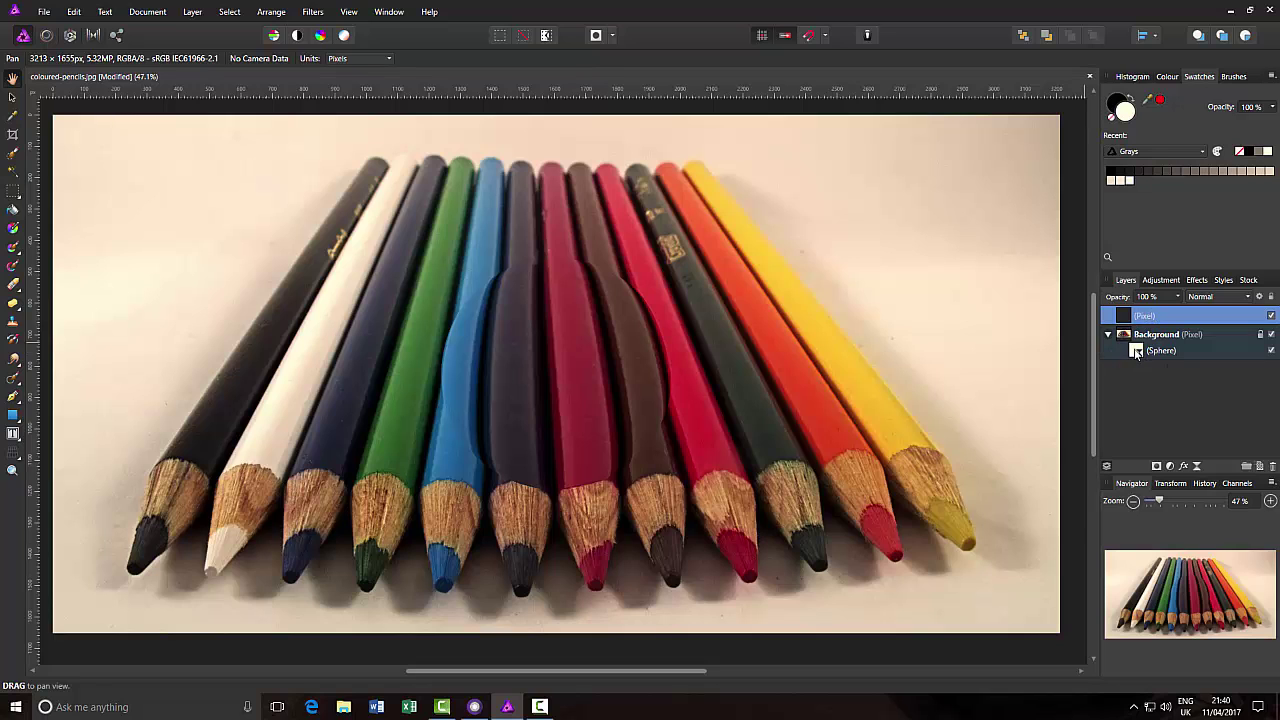
pyautogui.click(1136, 352)
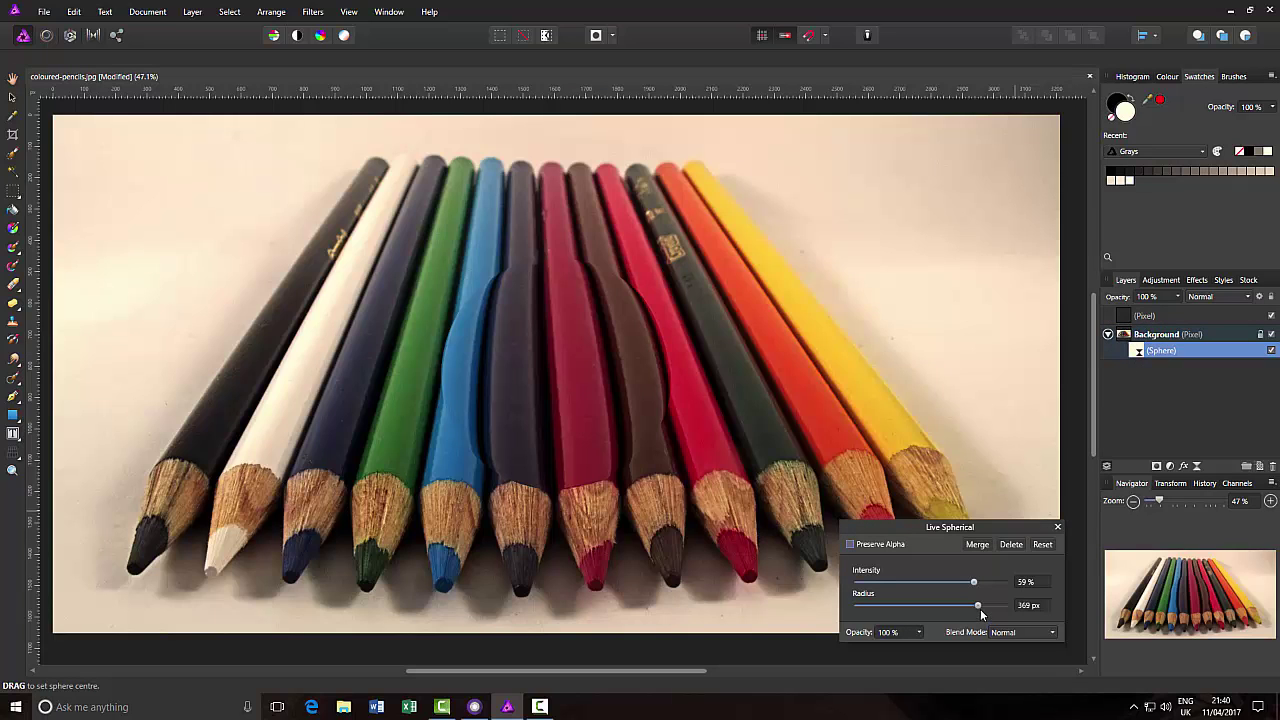
pyautogui.moveTo(979, 609); pyautogui.dragTo(1001, 607)
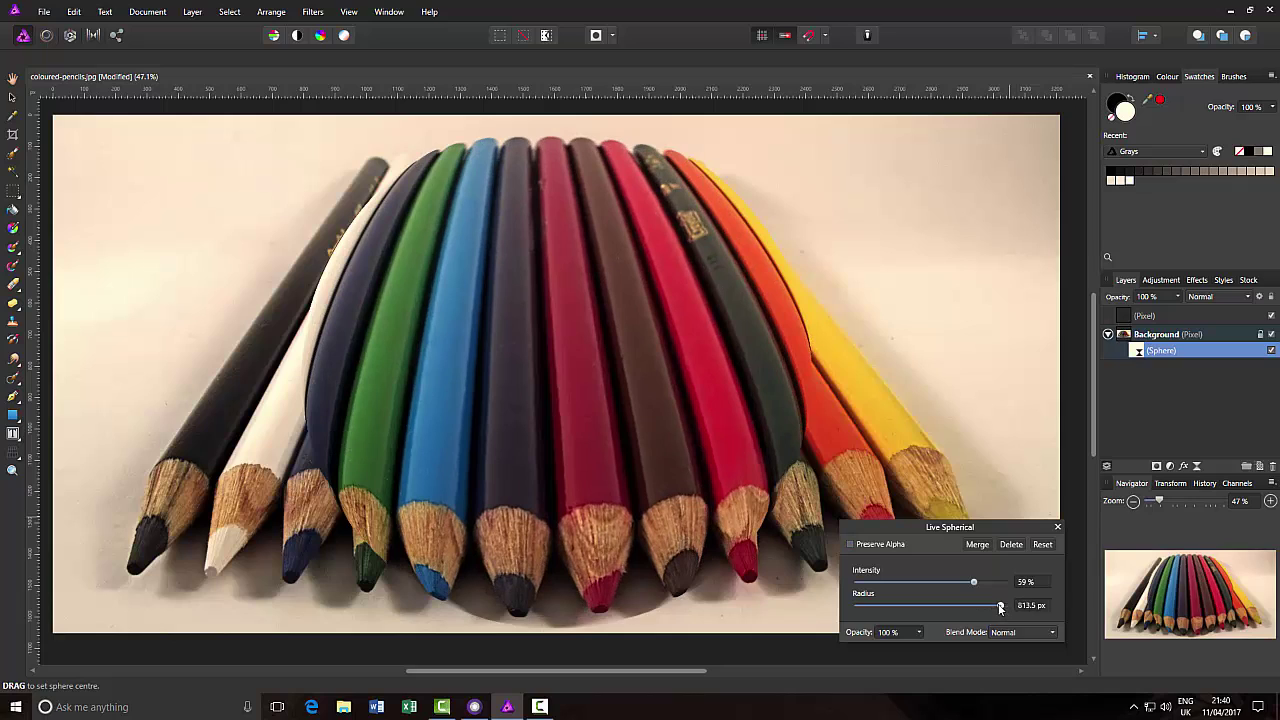
pyautogui.click(1057, 526)
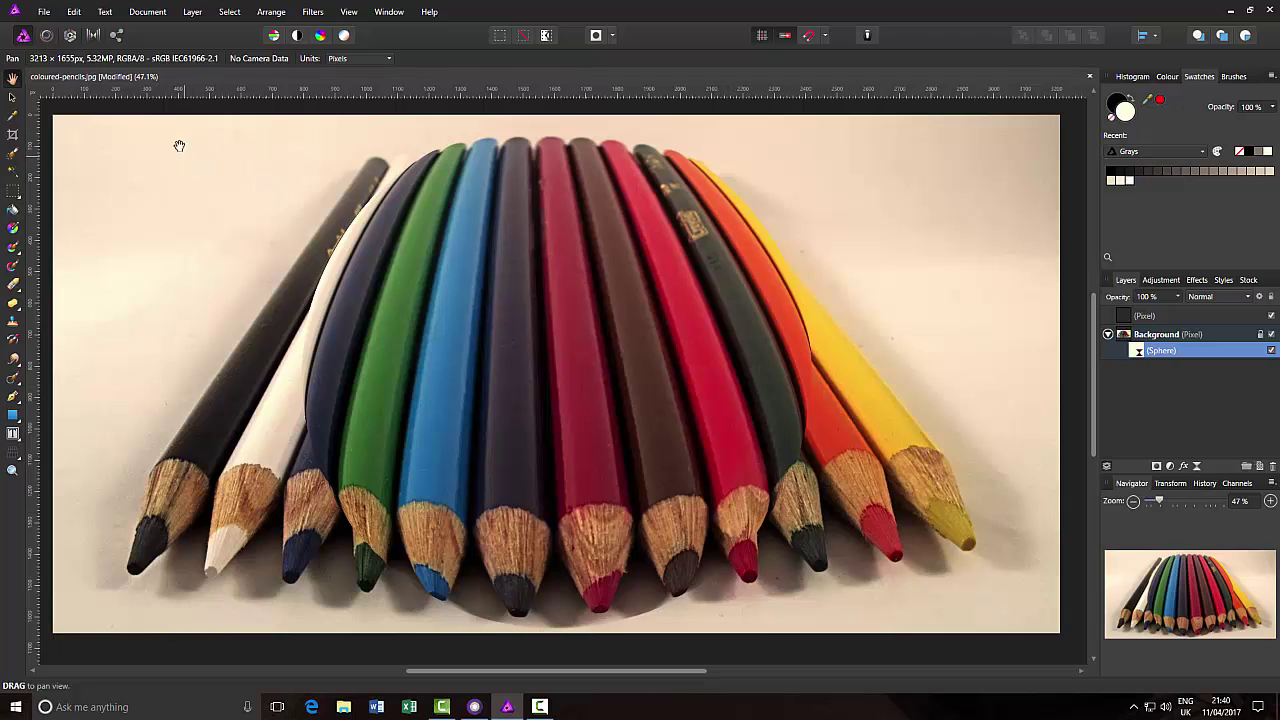
pyautogui.click(193, 12)
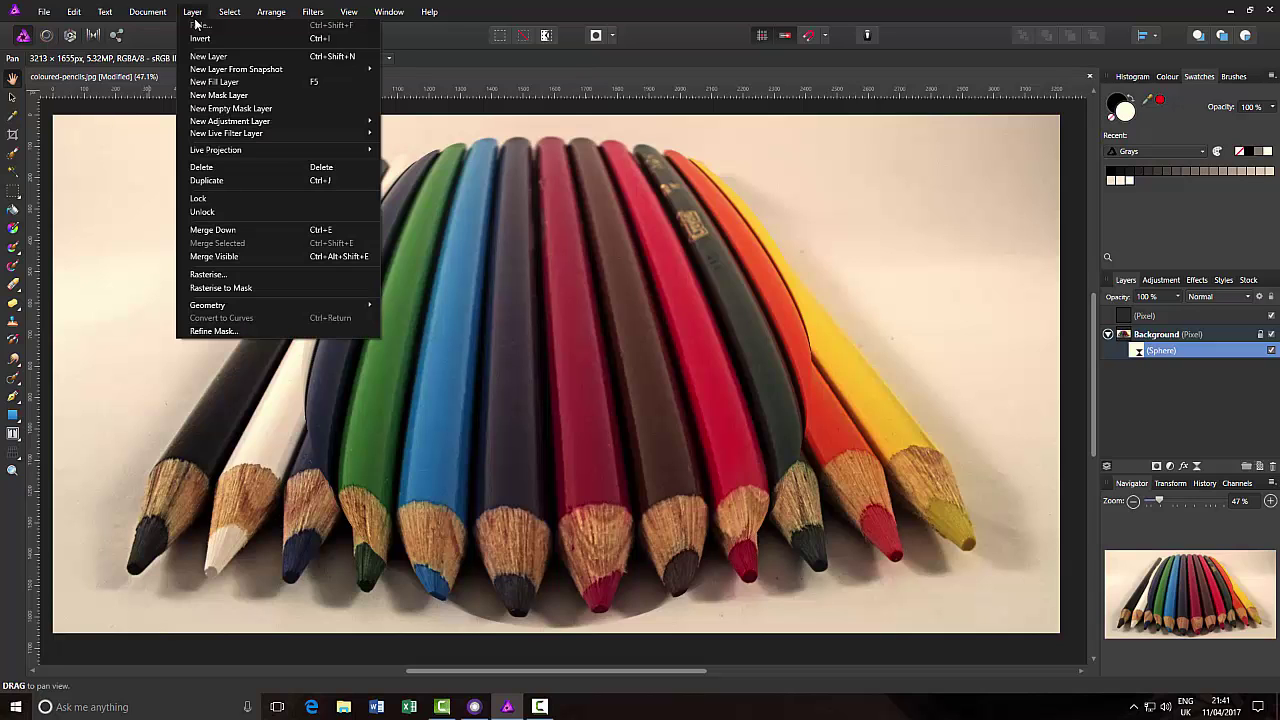
pyautogui.moveTo(250, 136)
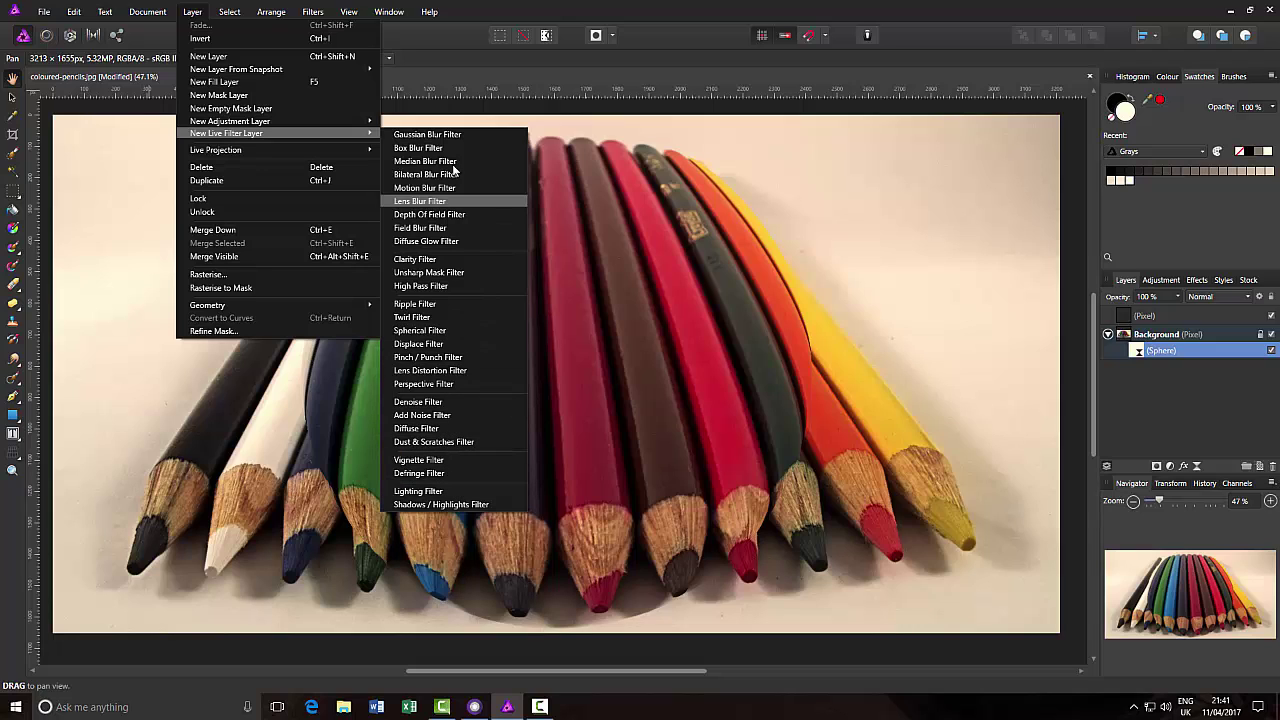
pyautogui.click(439, 68)
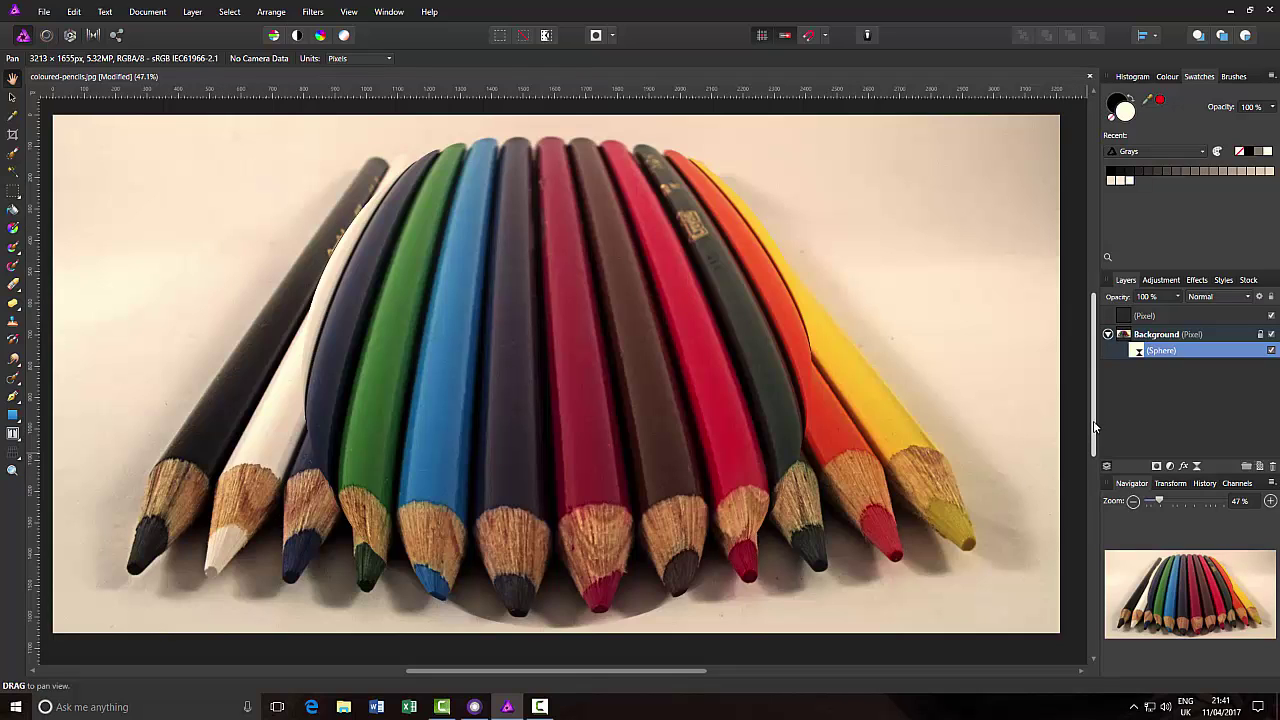
# Step: Delete the Sphere live filter layer and the empty Pixel layer
pyautogui.rightClick(1171, 353)
pyautogui.click(1173, 355)
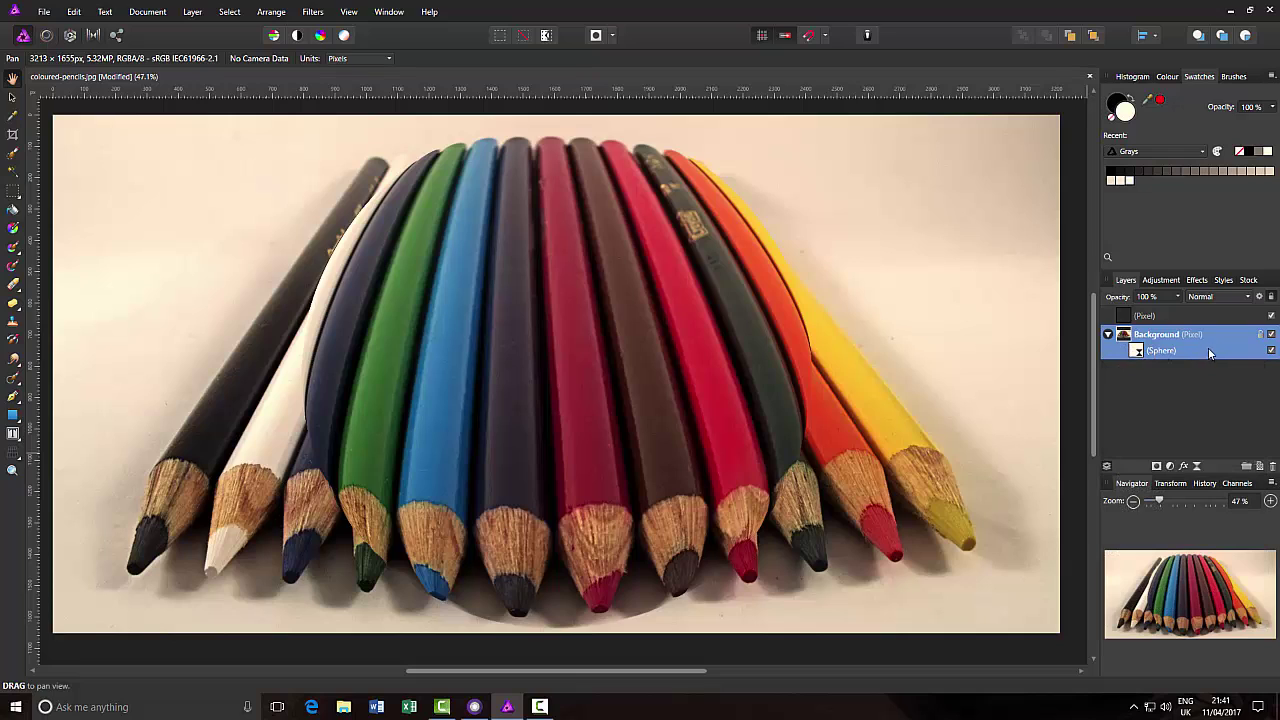
pyautogui.click(1136, 352)
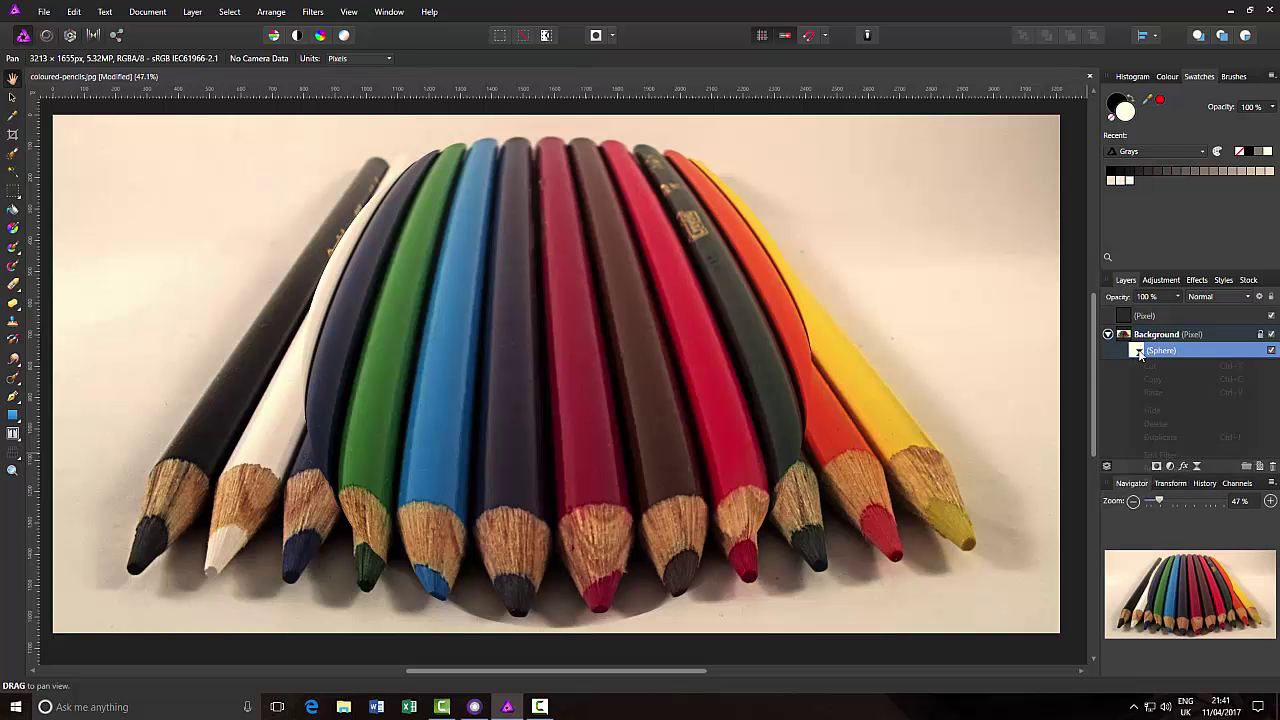
pyautogui.rightClick(1135, 352)
pyautogui.click(1153, 424)
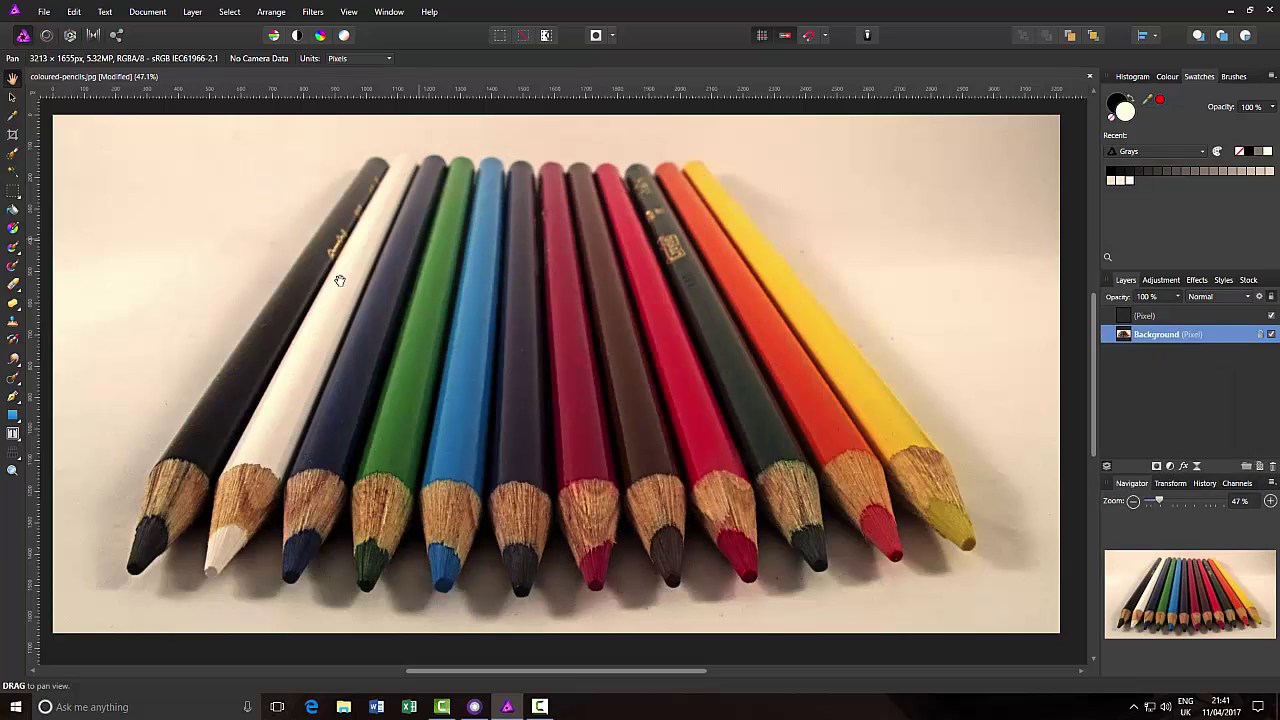
pyautogui.rightClick(1183, 316)
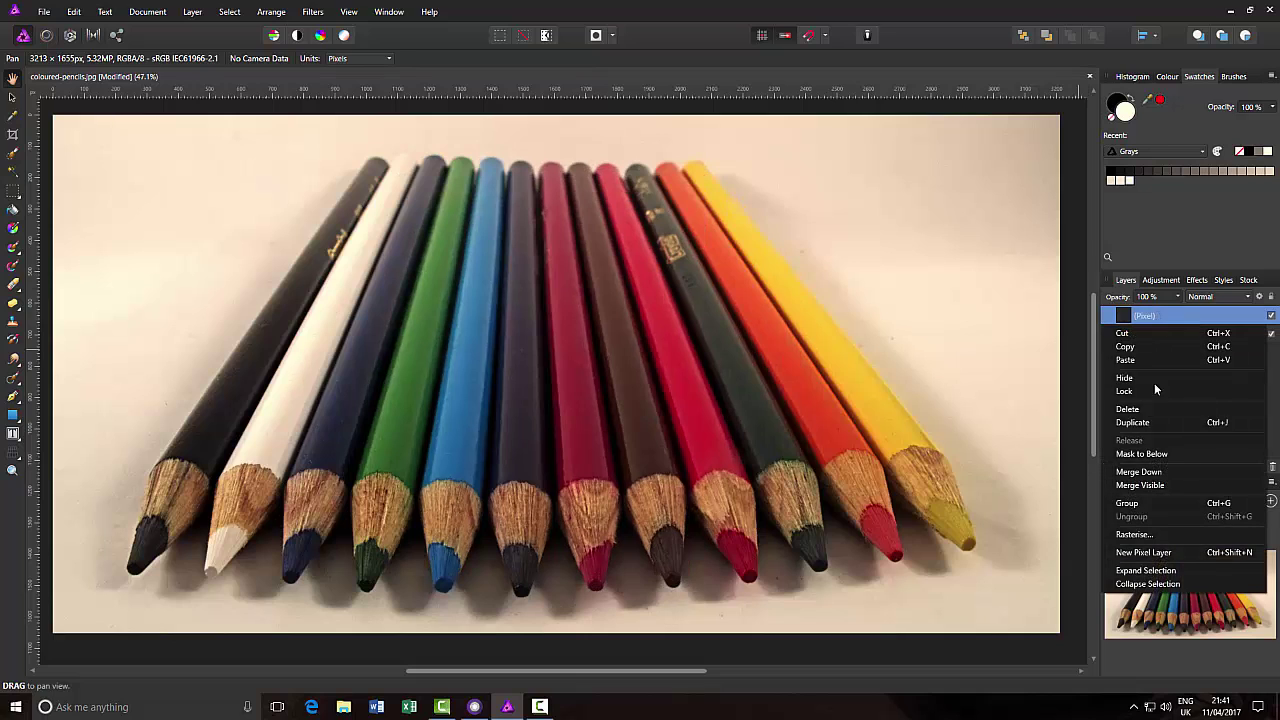
pyautogui.click(1133, 409)
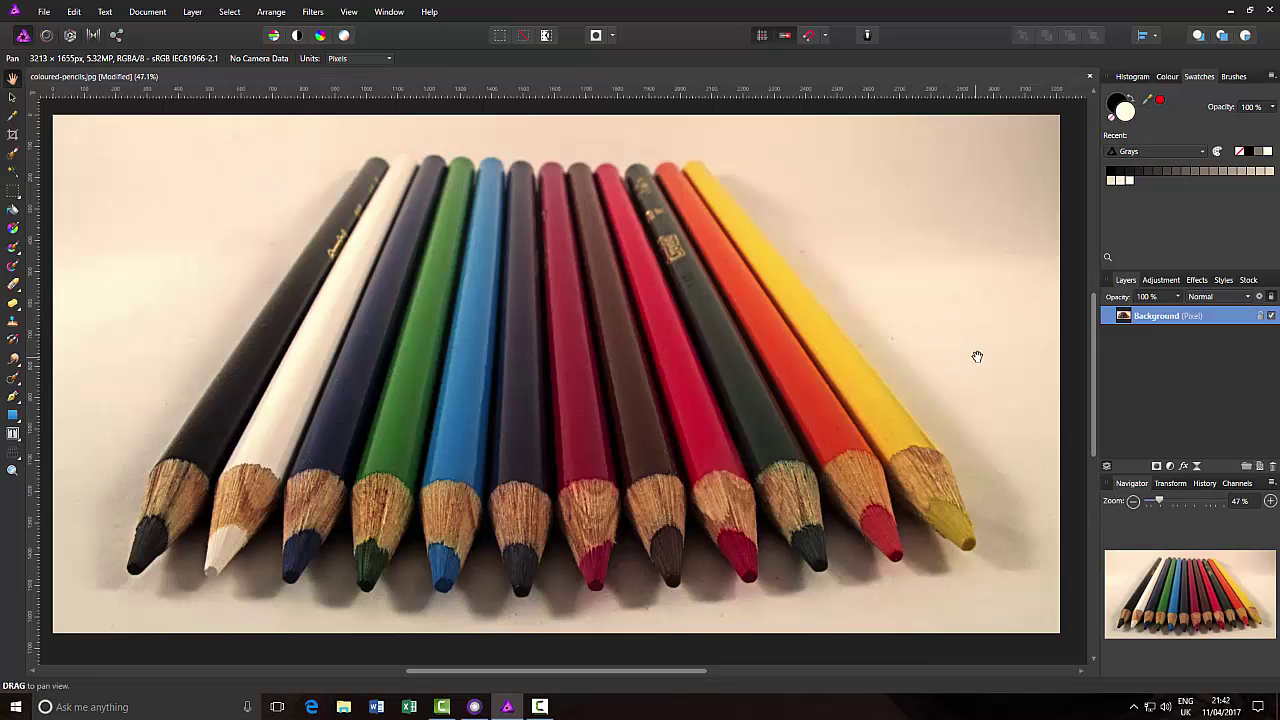
# Step: Switch to PhotoPlus X8 and browse the Effects menu's Stylistic, Noise and Plugin Filters submenus
pyautogui.click(478, 707)
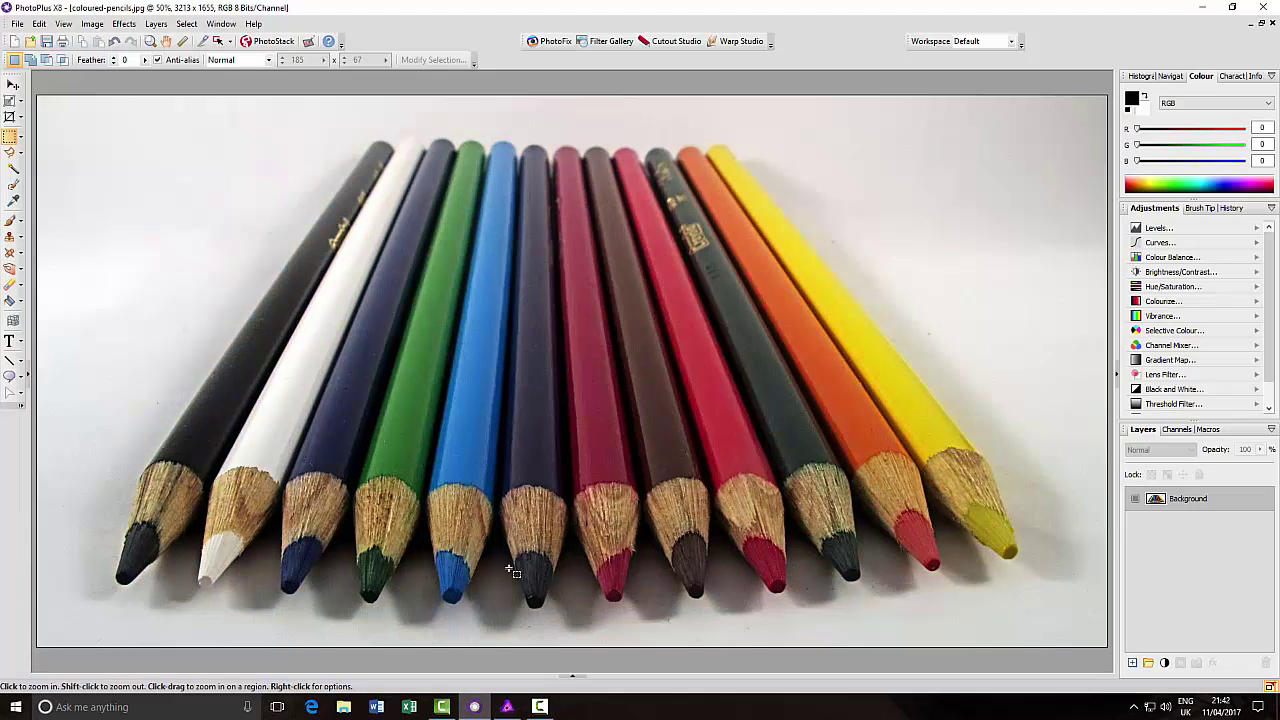
pyautogui.click(124, 24)
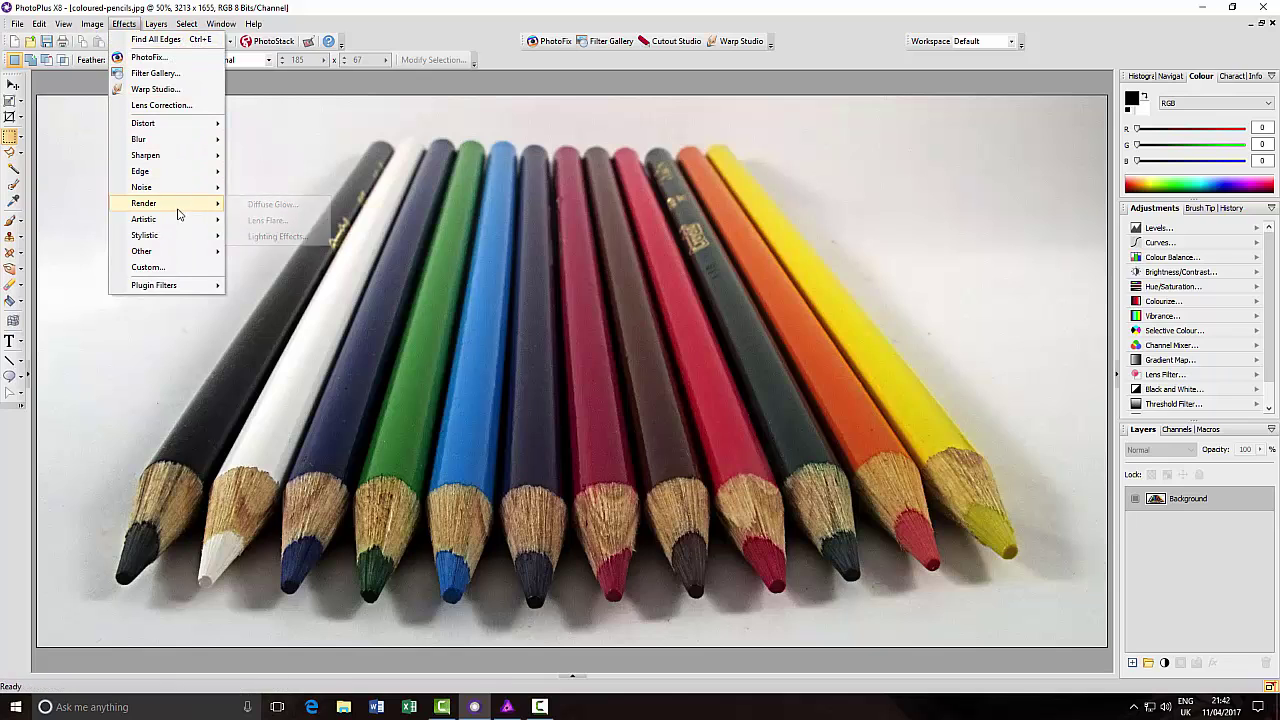
pyautogui.moveTo(188, 240)
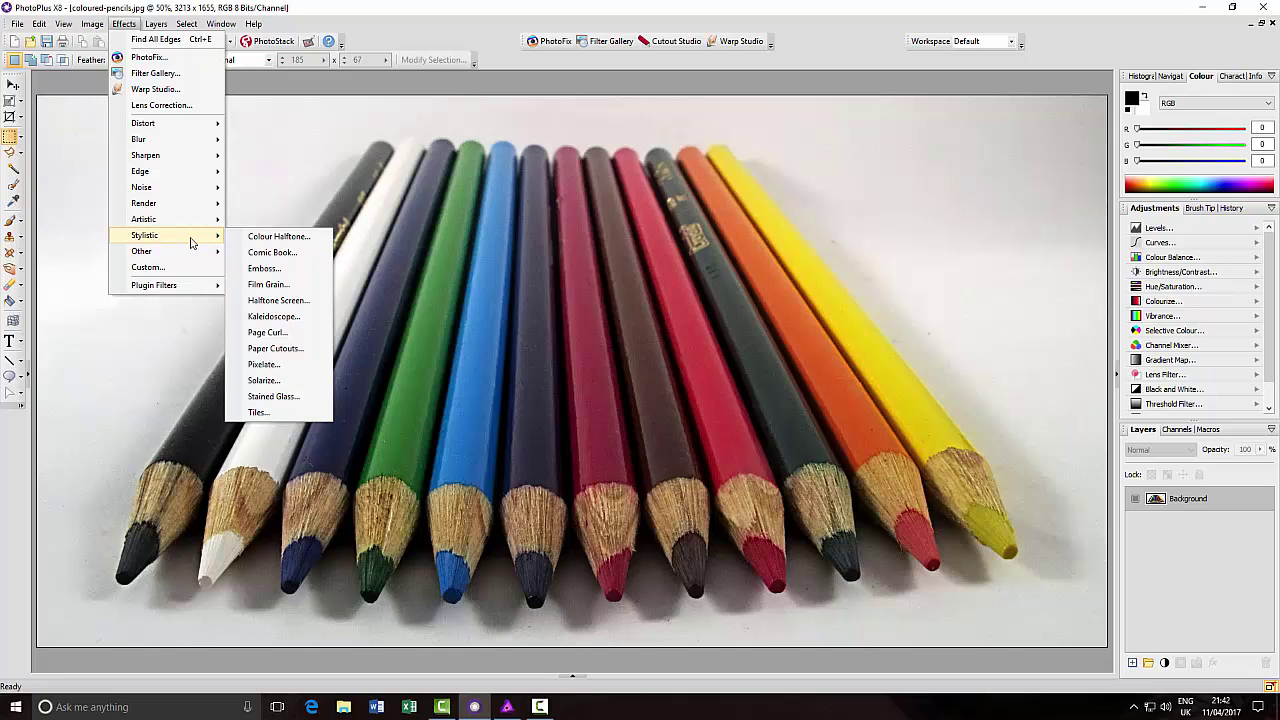
pyautogui.moveTo(150, 187)
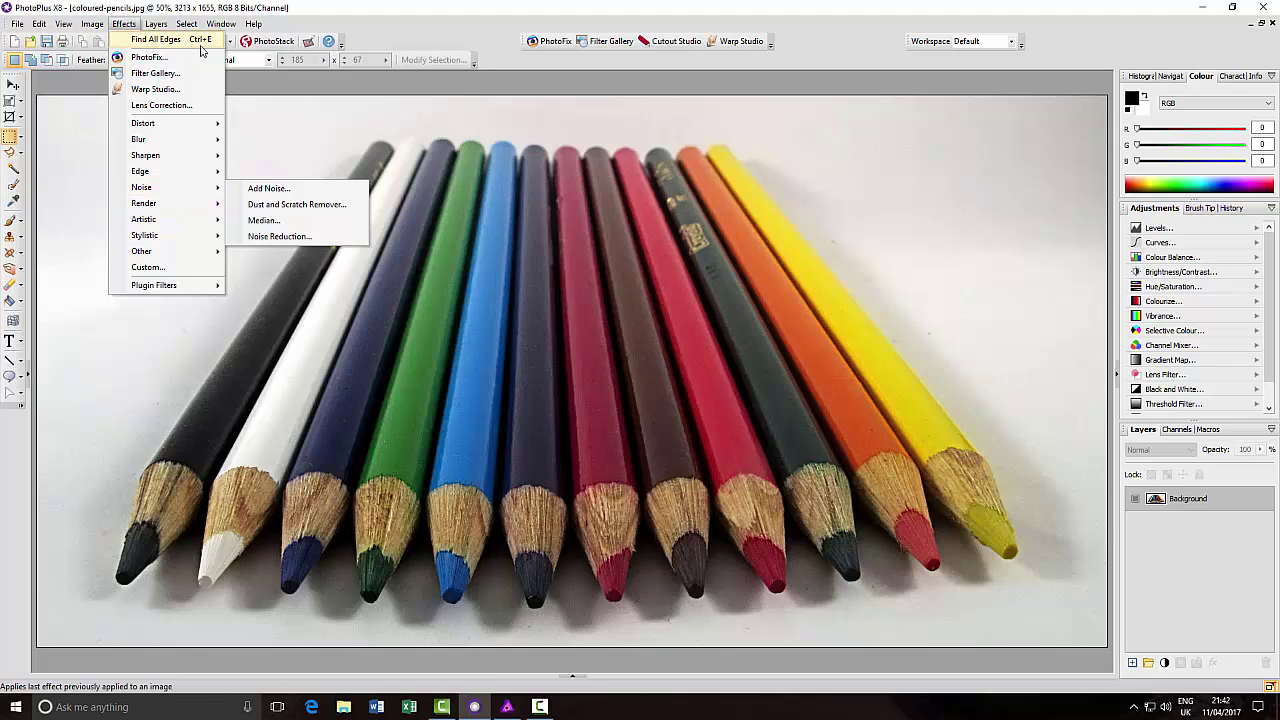
pyautogui.moveTo(181, 292)
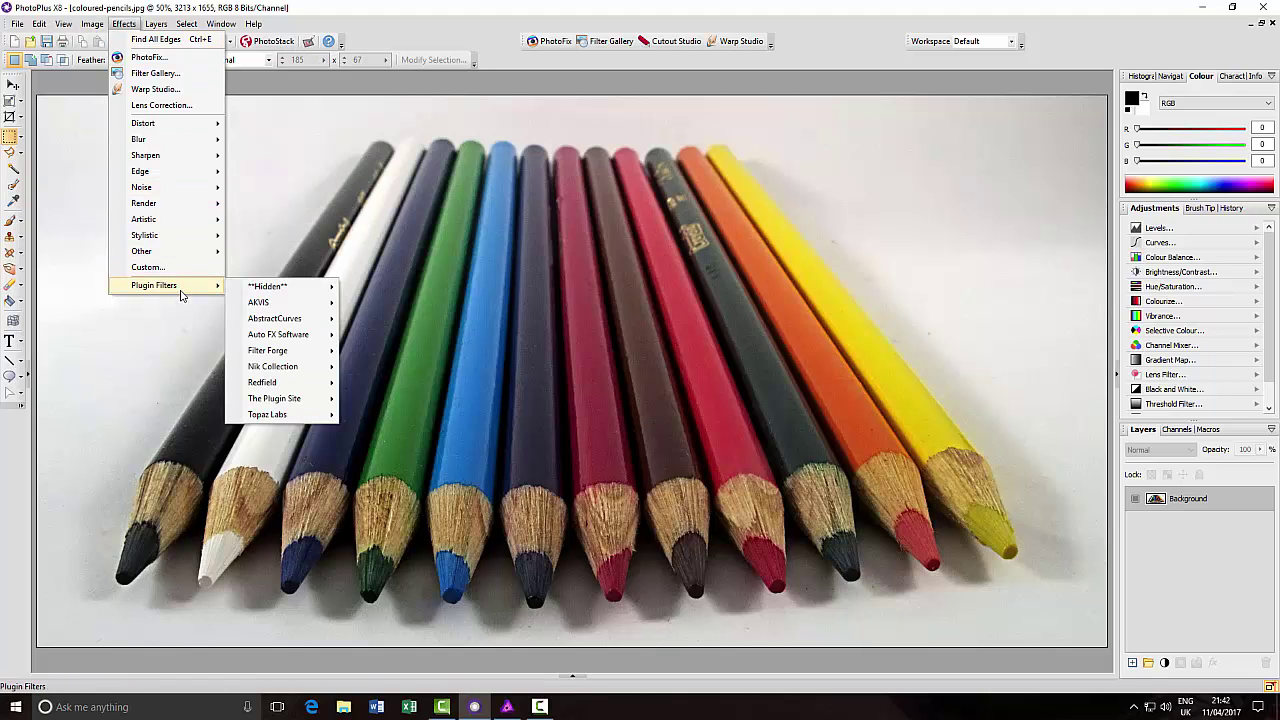
pyautogui.moveTo(260, 295)
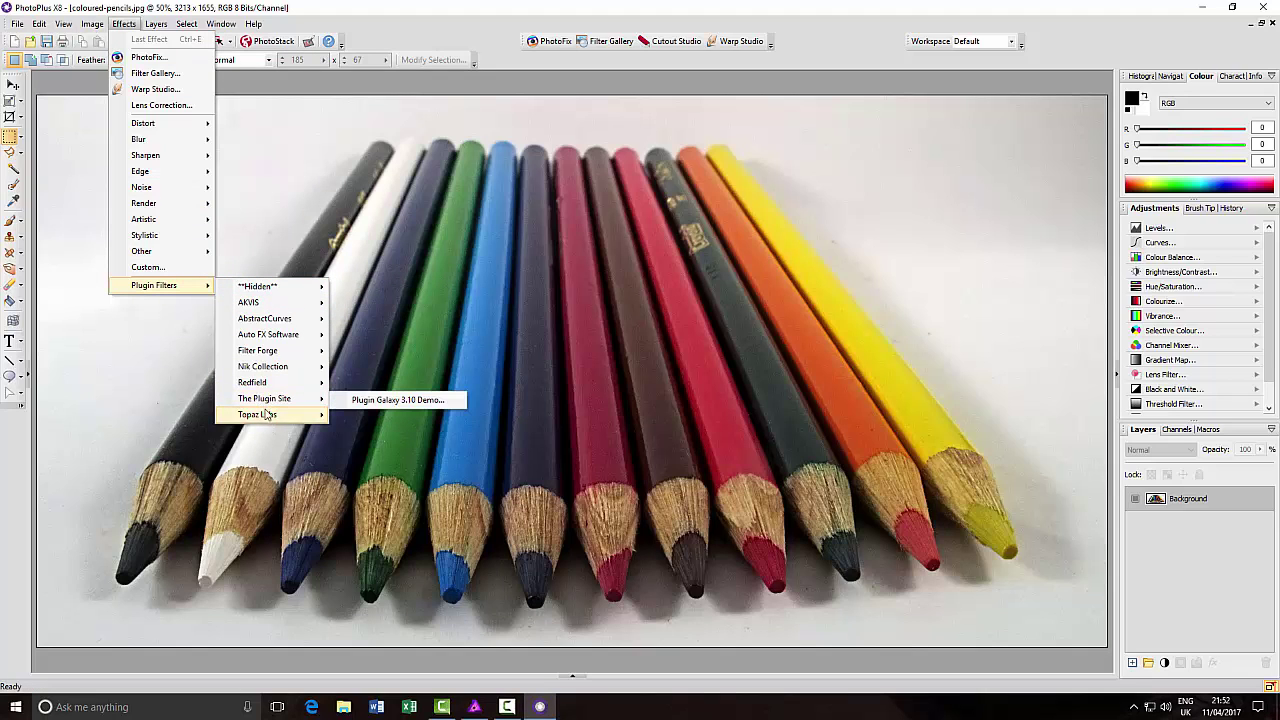
pyautogui.moveTo(298, 352)
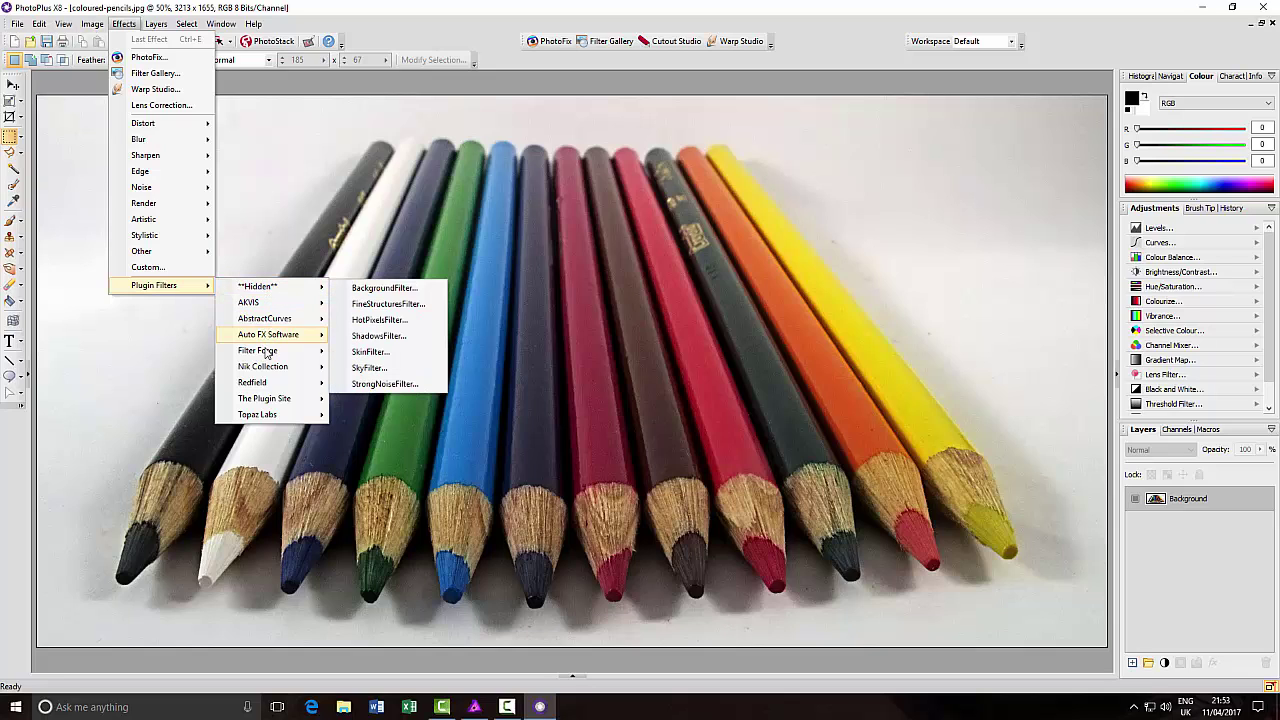
pyautogui.moveTo(274, 384)
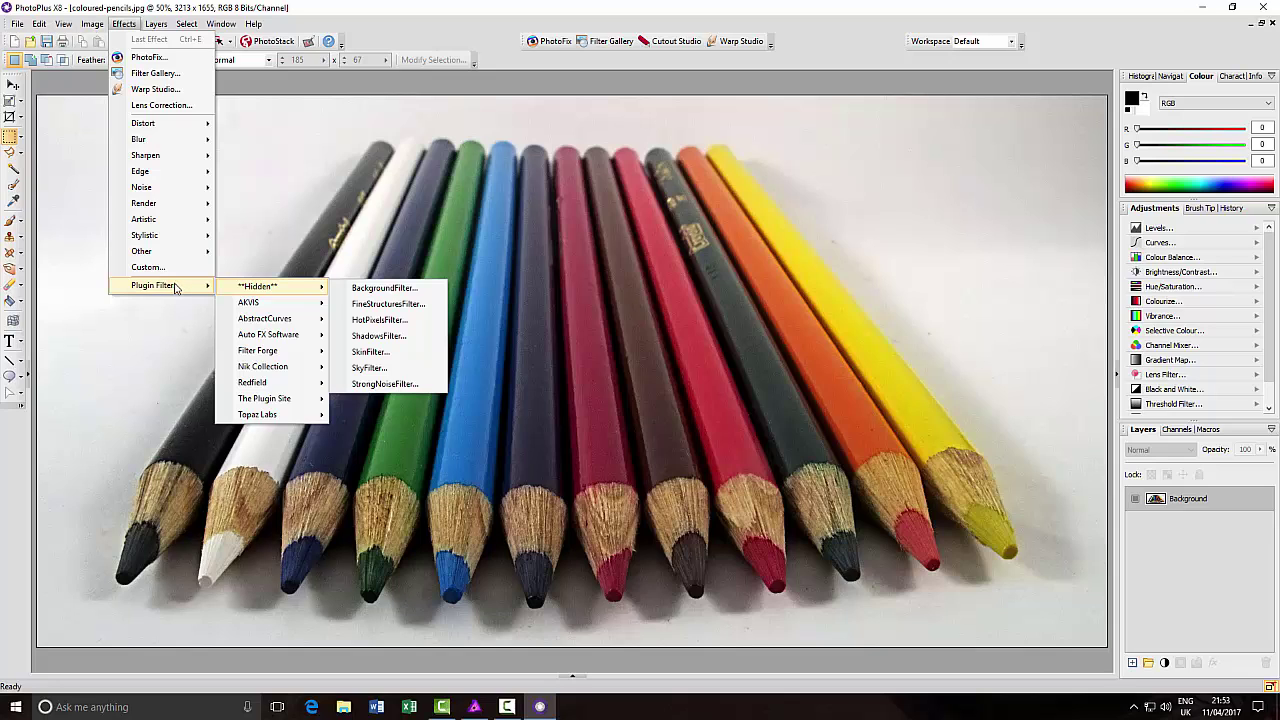
pyautogui.moveTo(190, 219)
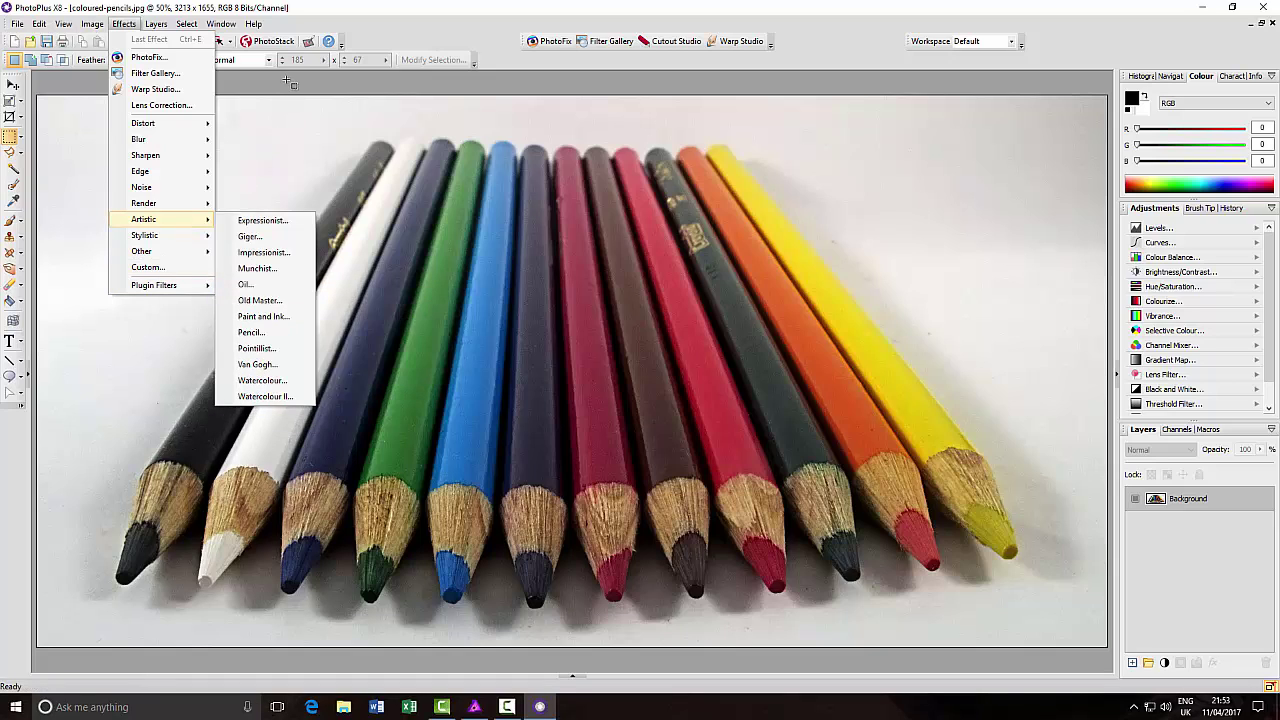
# Step: Dismiss the Effects menu without applying any effect to the pencils photo
pyautogui.click(289, 83)
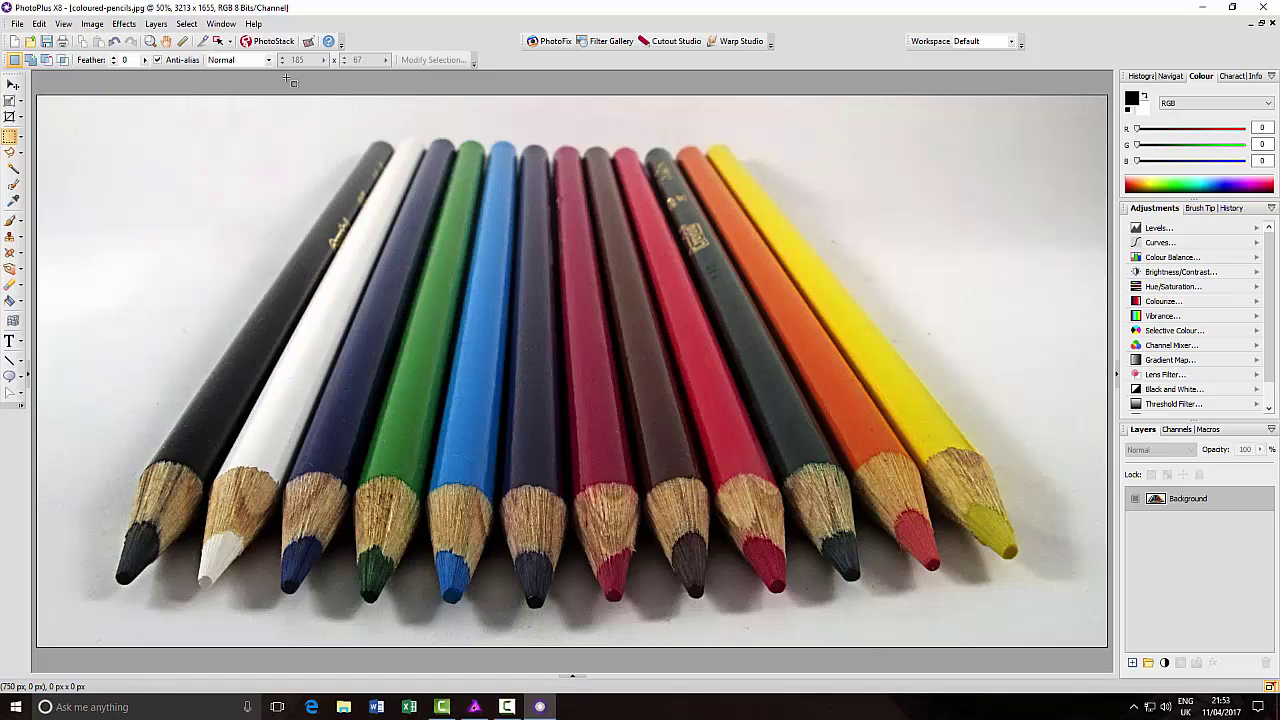